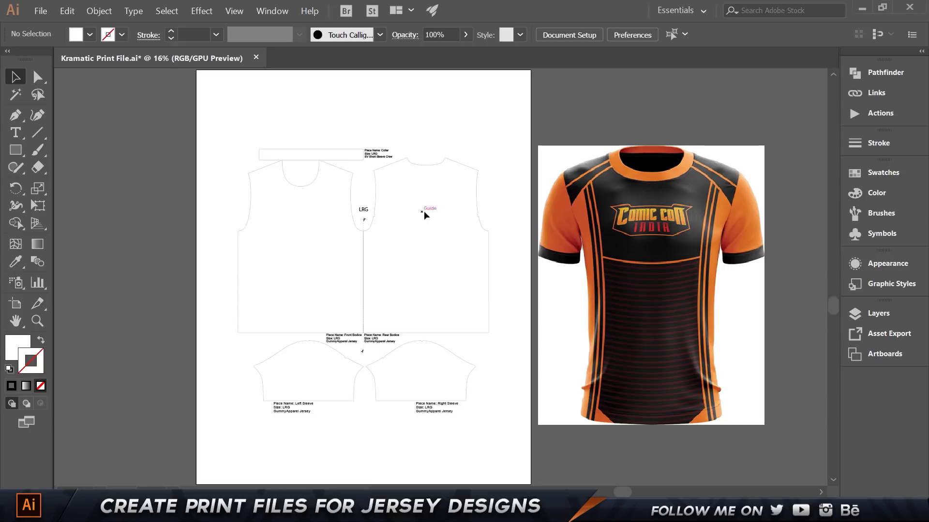
click(682, 213)
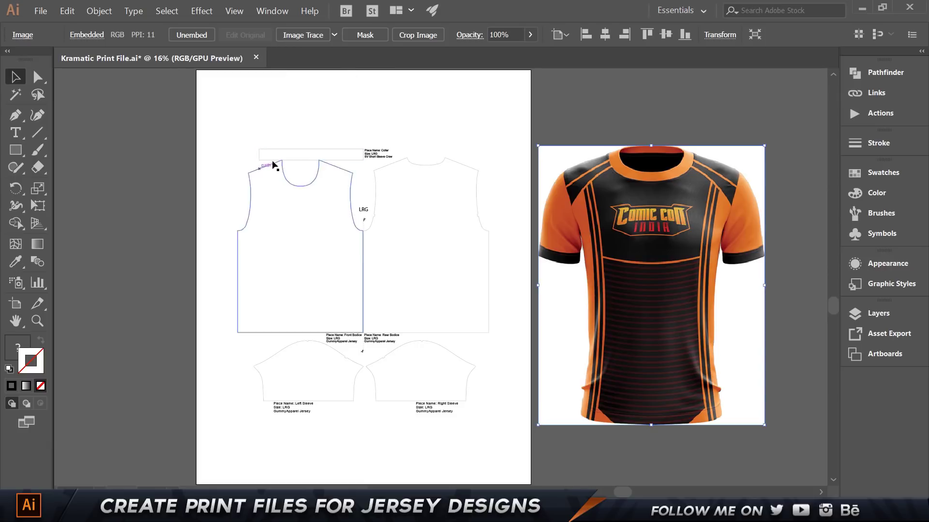
drag(197, 99, 509, 450)
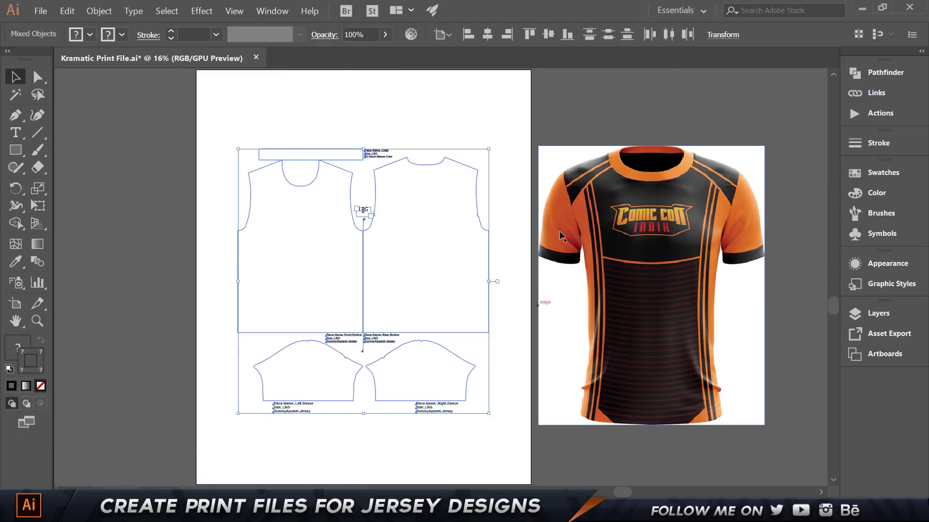
click(535, 115)
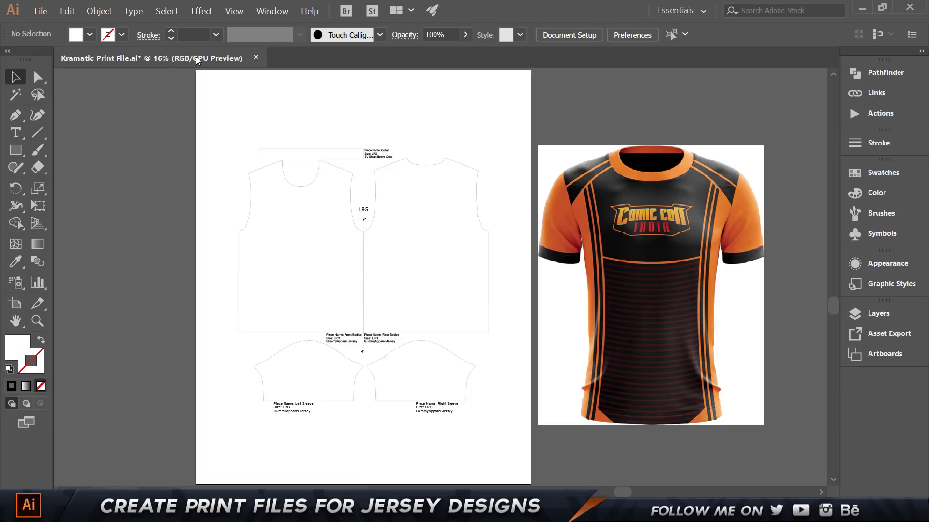
Step: Change the document color mode to CMYK Color
click(47, 11)
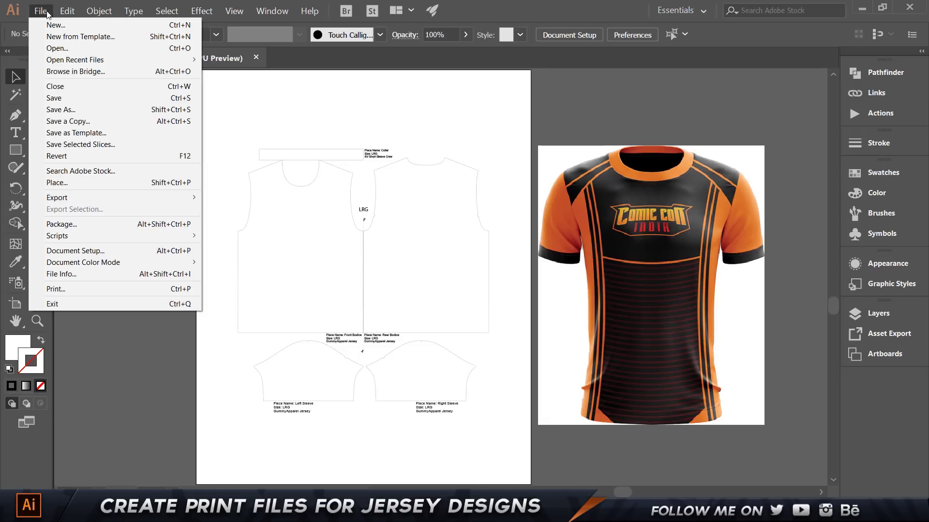
mouse_move(106, 262)
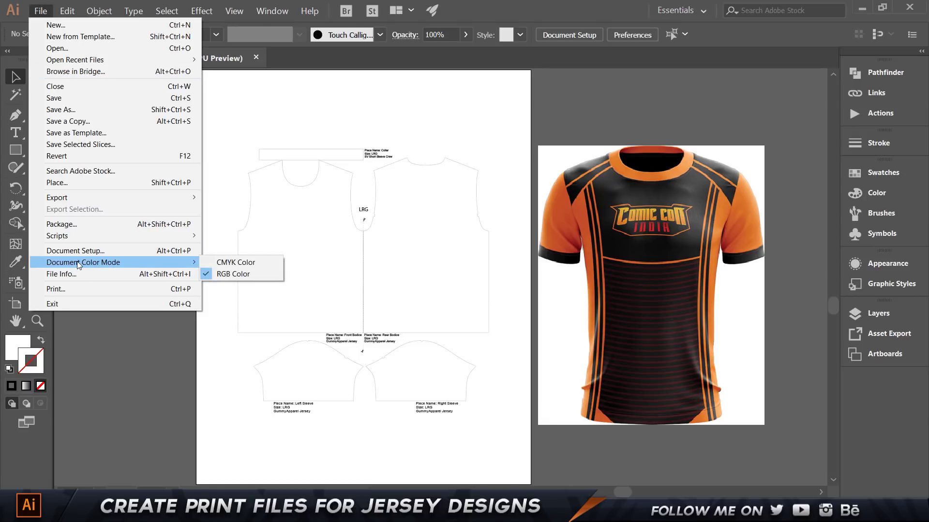
click(236, 262)
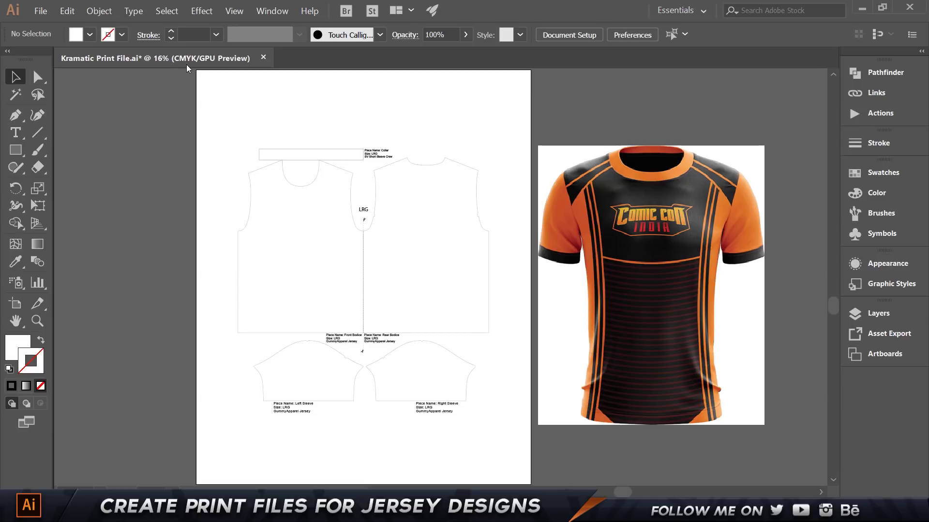
Step: Draw a row of four small, equal white rectangles without stroke above the jersey reference image as color swatches
click(23, 151)
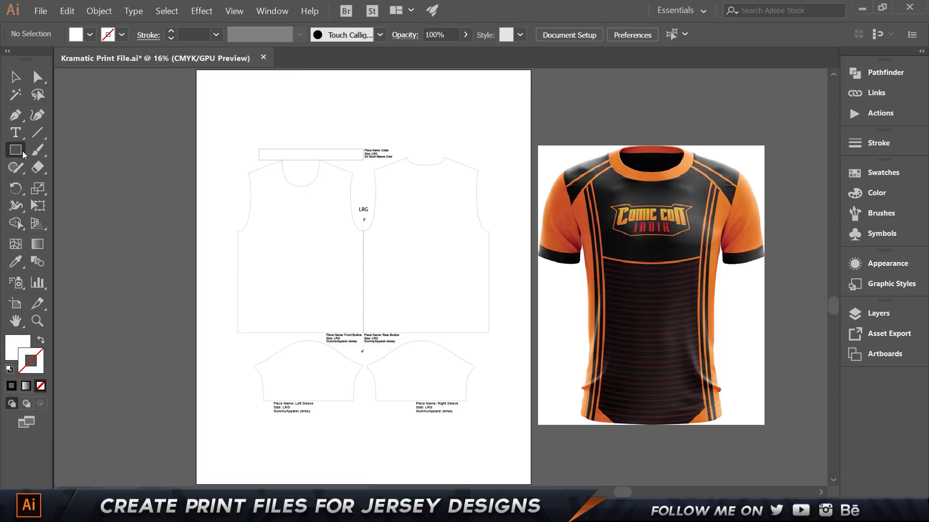
drag(19, 151, 64, 146)
scroll(692, 133, up, 1)
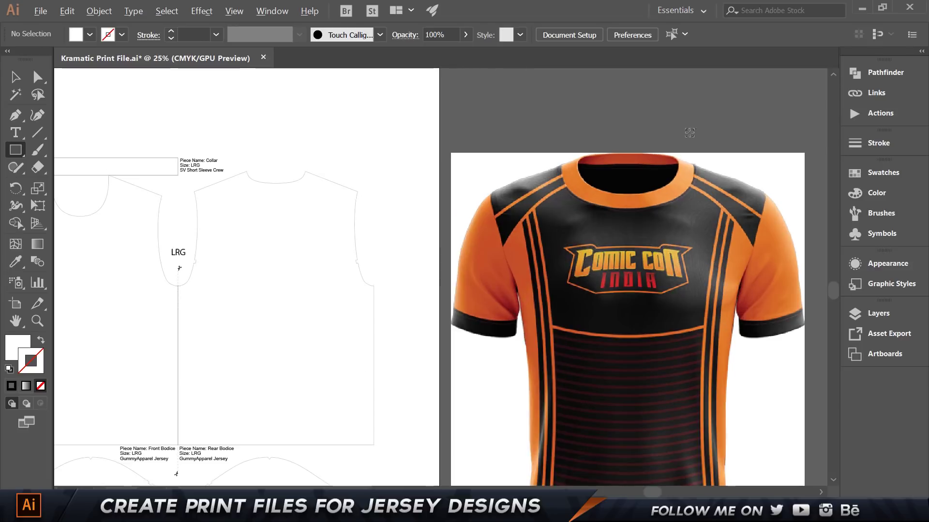
mouse_move(472, 92)
mouse_down()
mouse_move(512, 116)
mouse_move(504, 116)
mouse_move(630, 107)
mouse_up()
key(ctrl+z)
key(ctrl+z)
key(v)
click(654, 96)
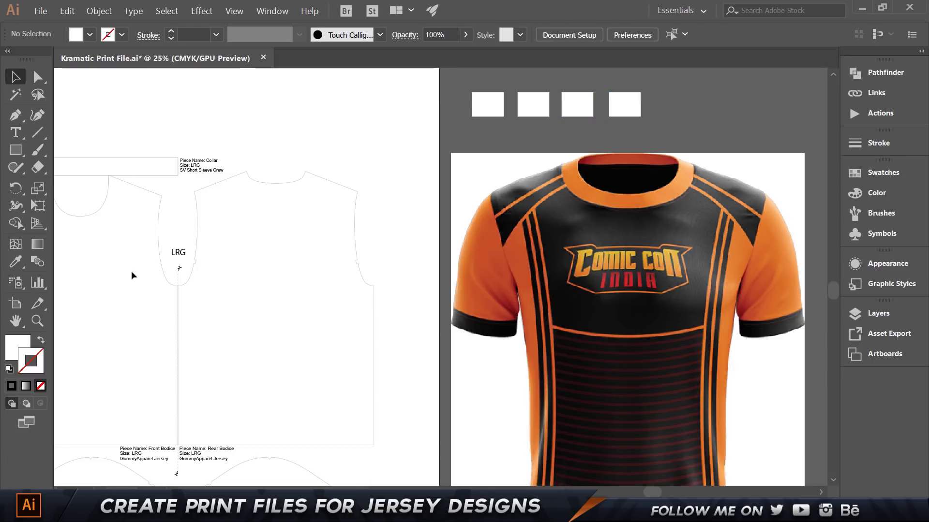
Step: Fill the first swatch rectangle with the orange sampled from the jersey's collar using the Eyedropper
key(i)
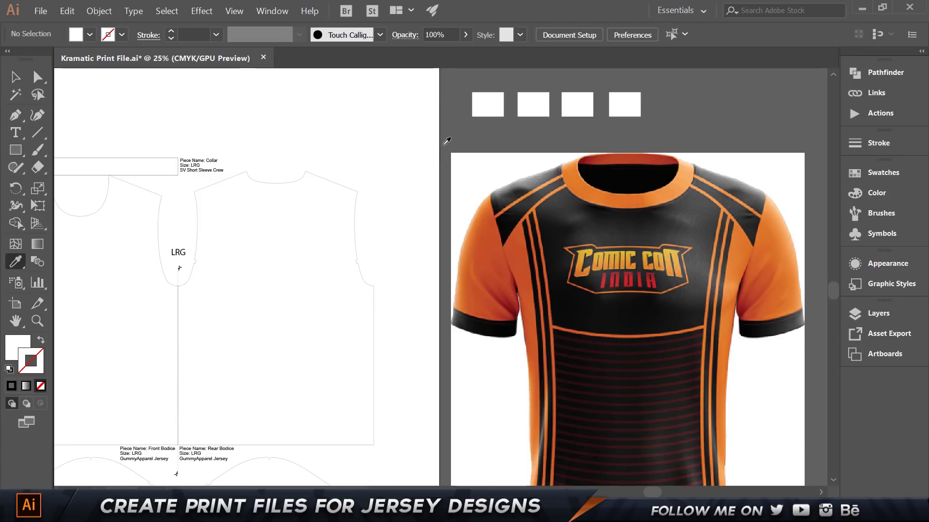
key(v)
click(486, 102)
key(i)
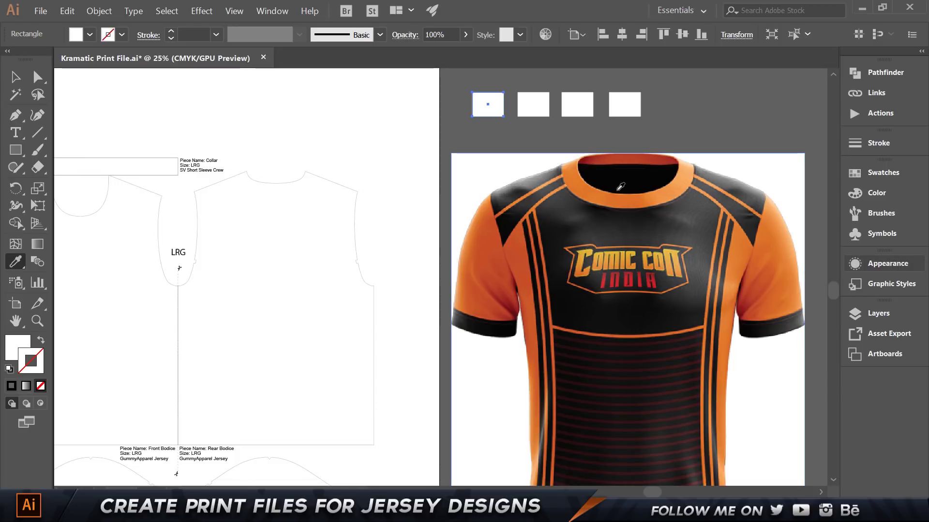
click(572, 180)
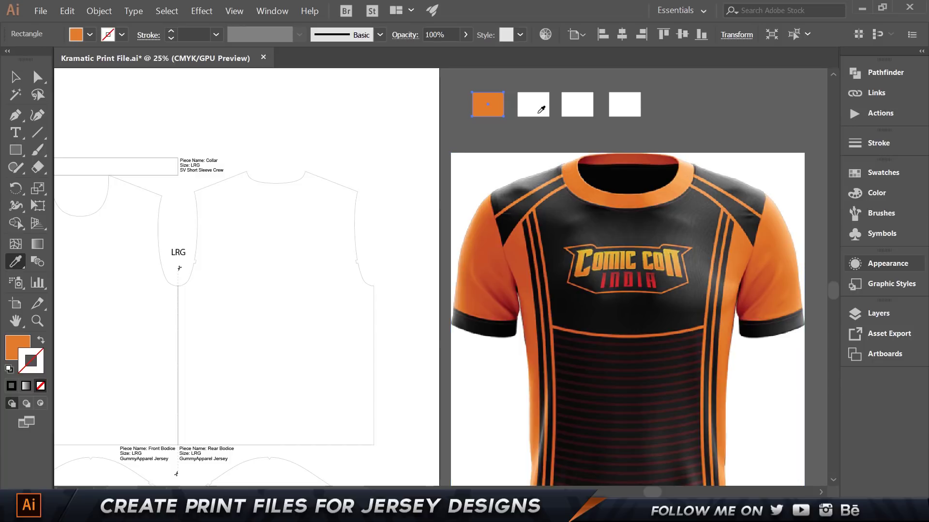
Step: Fill the second swatch rectangle with black, hex 000000
key(v)
click(537, 112)
key(i)
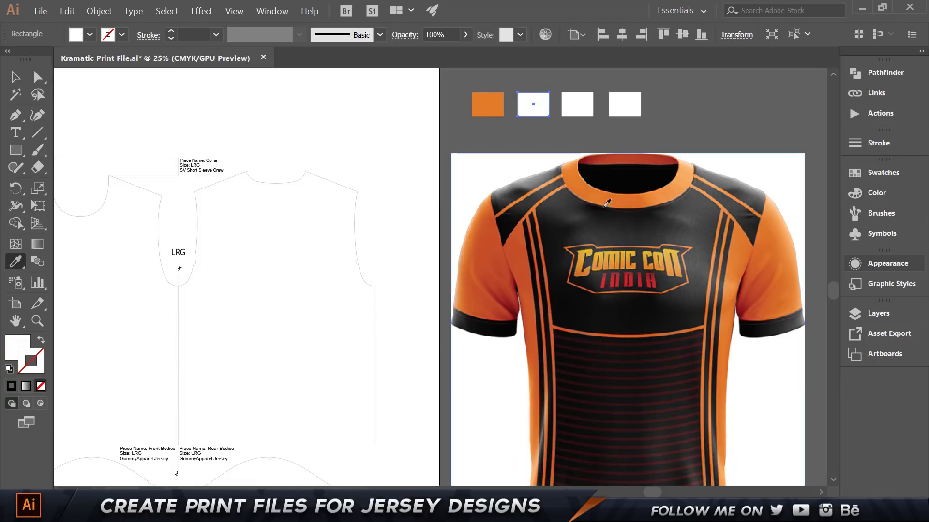
double_click(17, 348)
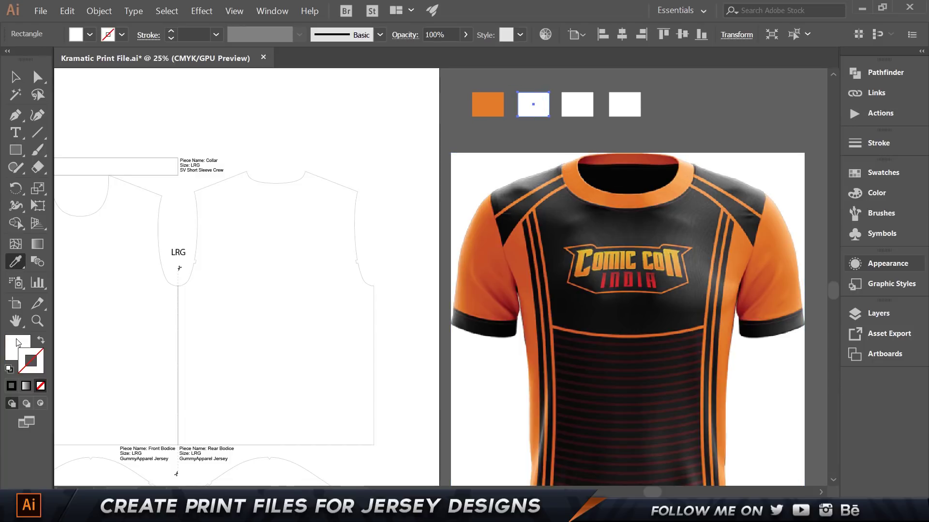
text(000000)
click(544, 174)
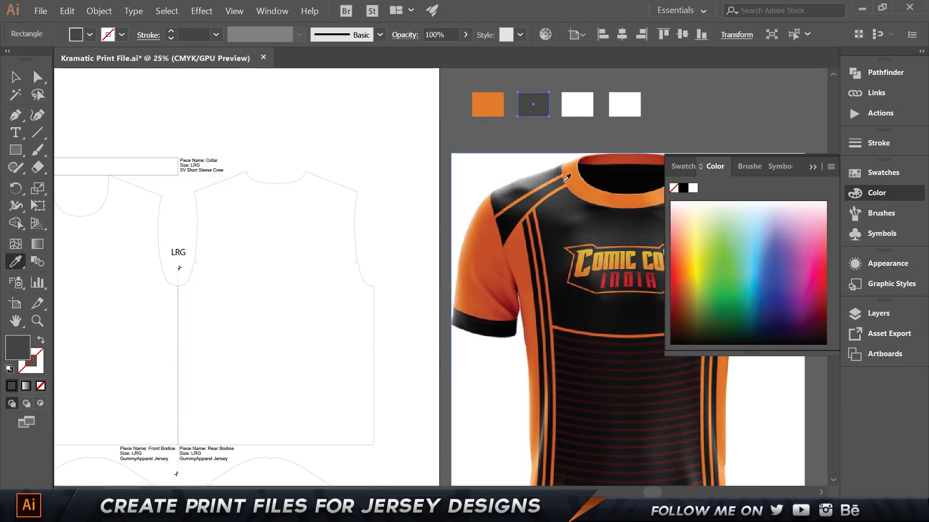
click(814, 166)
click(583, 102)
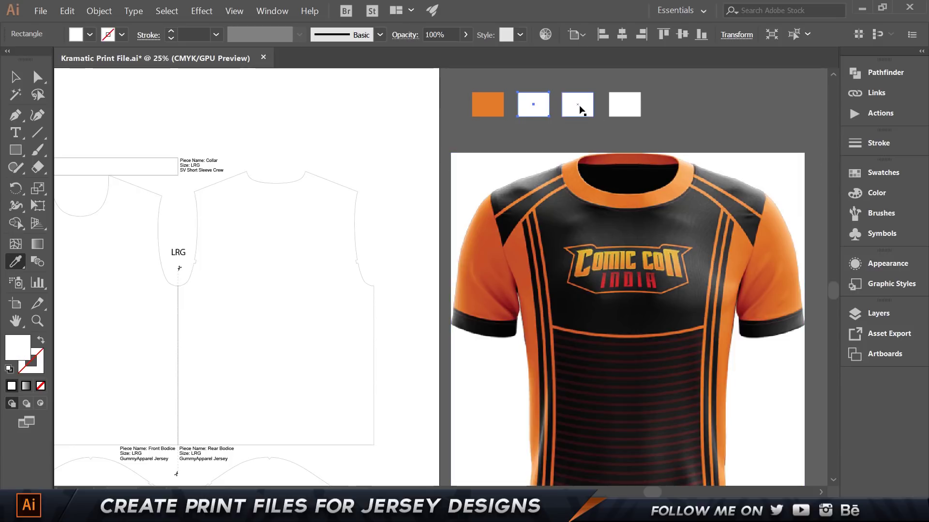
key(ctrl+z)
Step: Fill the third swatch rectangle with the red sampled from the INDIA lettering in the jersey logo
key(v)
click(578, 104)
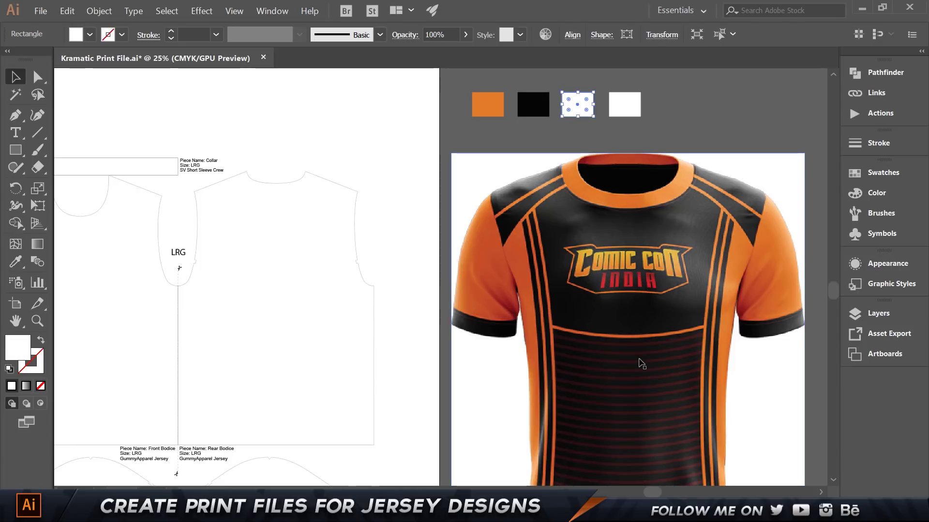
key(i)
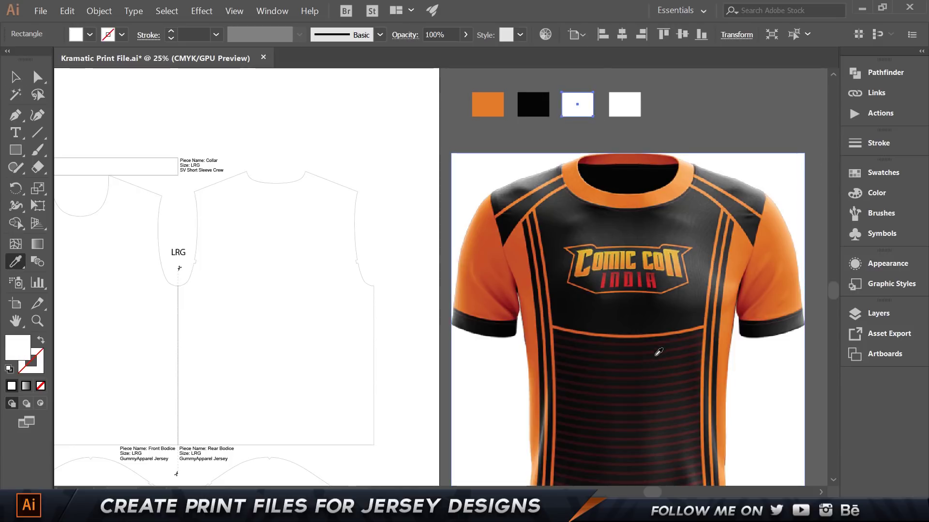
click(653, 284)
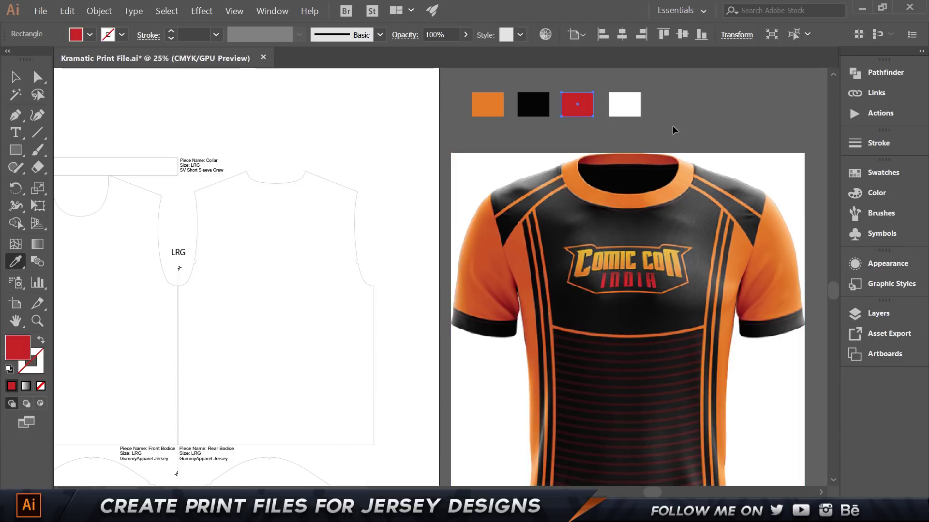
Step: Delete the unused fourth rectangle and place the orange, black and red swatches on the artboard above the collar piece
key(v)
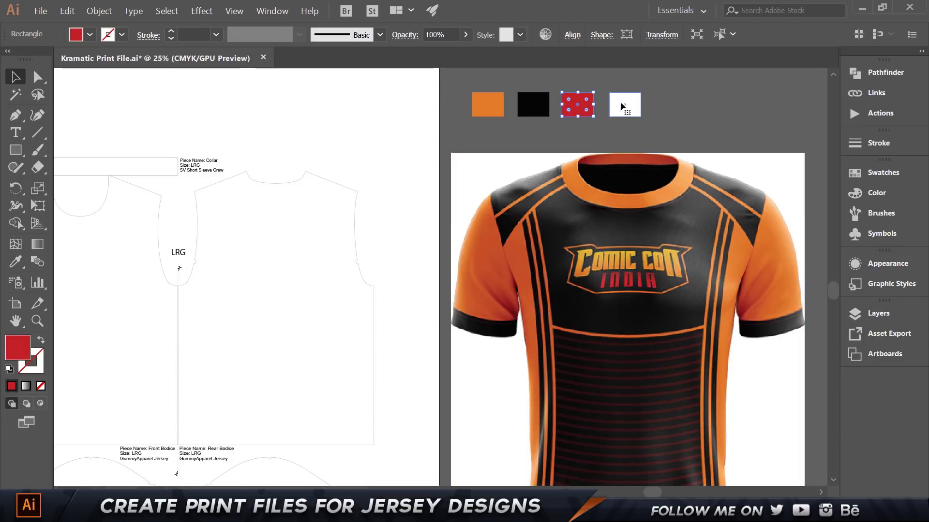
click(621, 105)
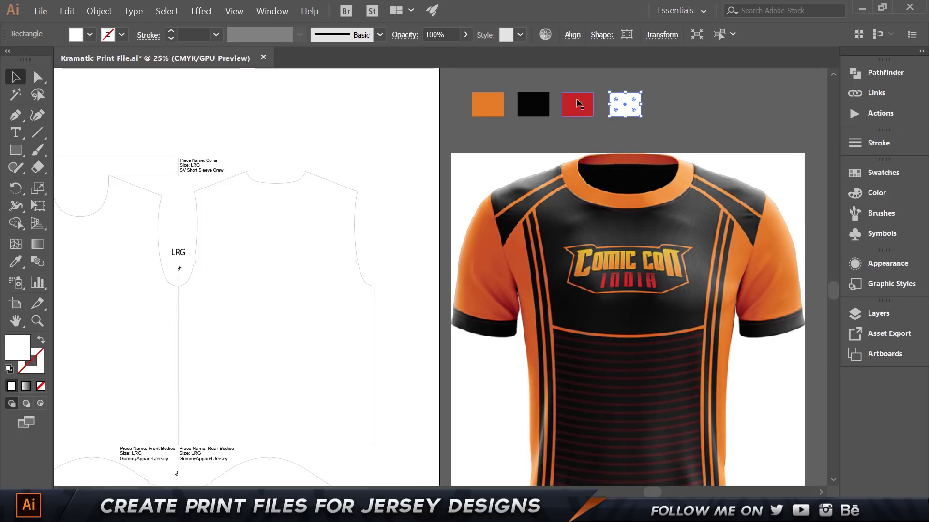
click(644, 135)
key(ctrl+0)
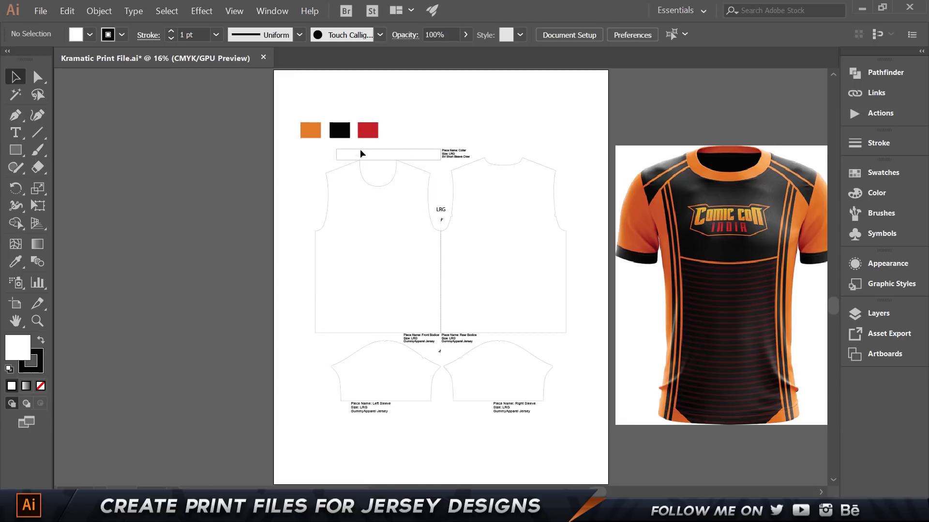
Step: Examine the collar, front and rear bodice, and sleeve pattern pieces and compare them with the jersey reference image
click(400, 150)
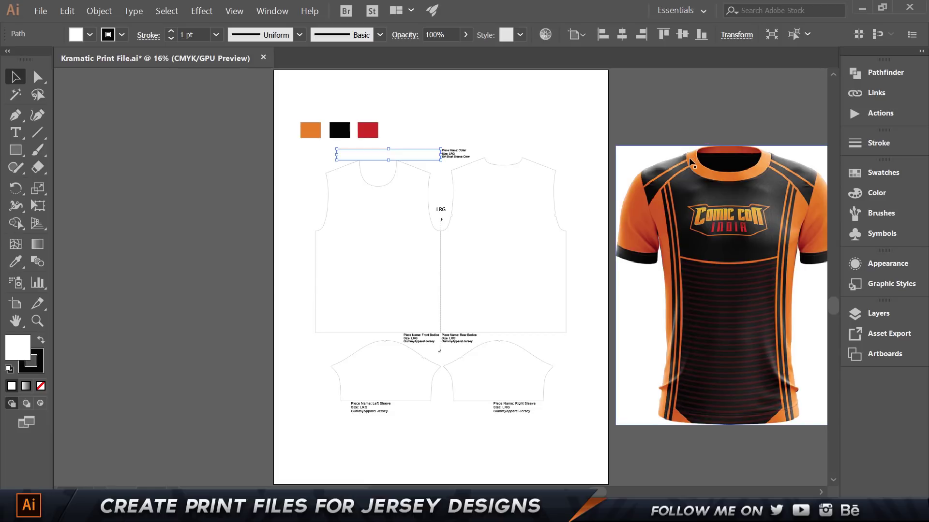
scroll(762, 157, up, 3)
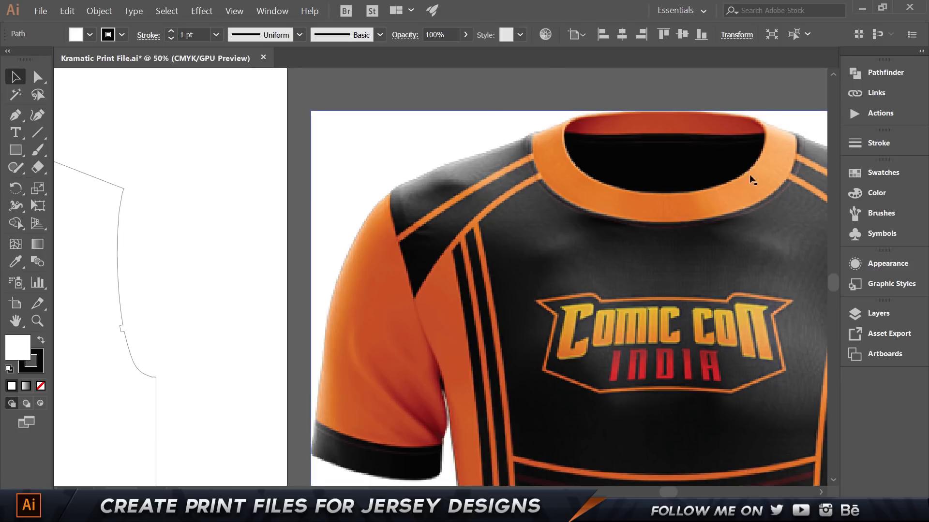
scroll(358, 179, down, 1)
drag(242, 133, 457, 118)
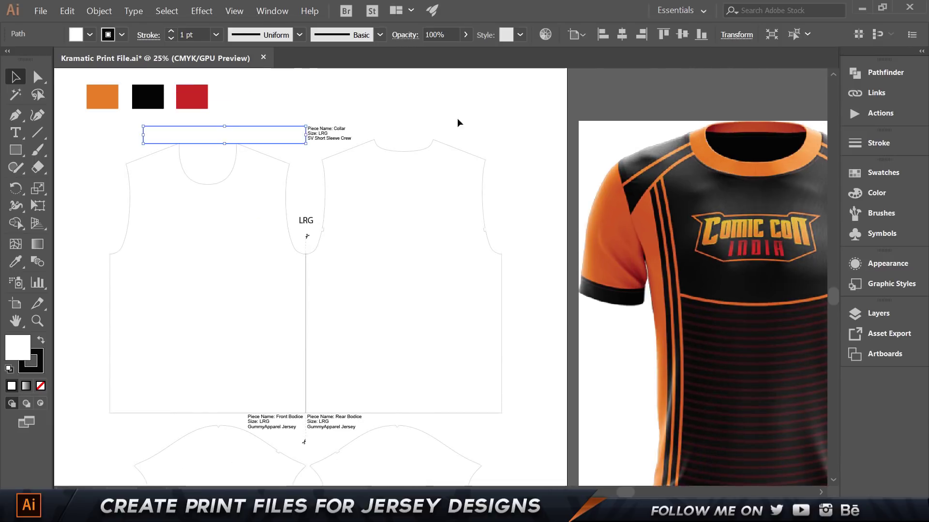
click(231, 245)
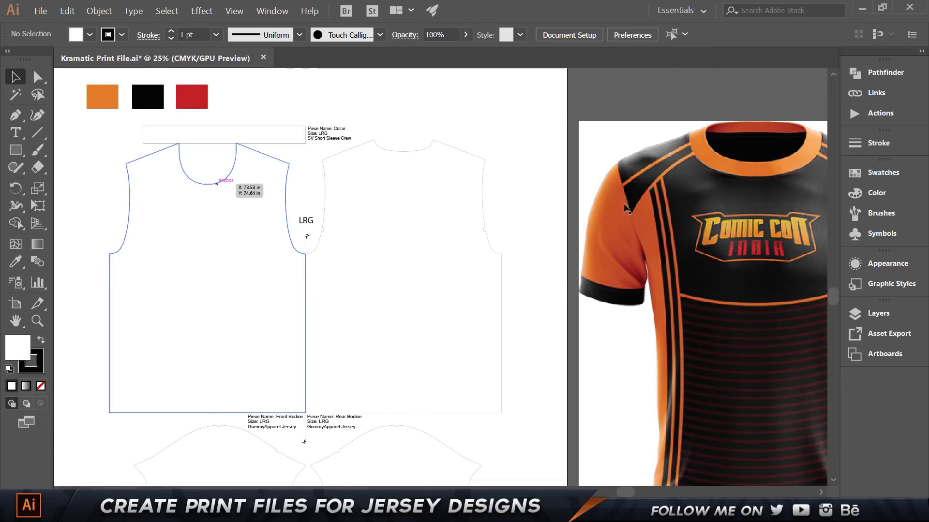
click(392, 212)
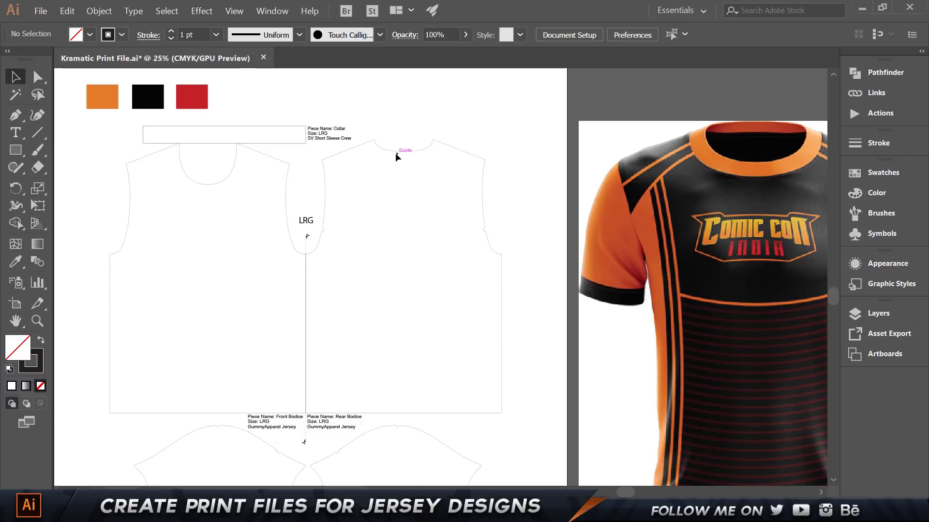
drag(368, 304, 392, 222)
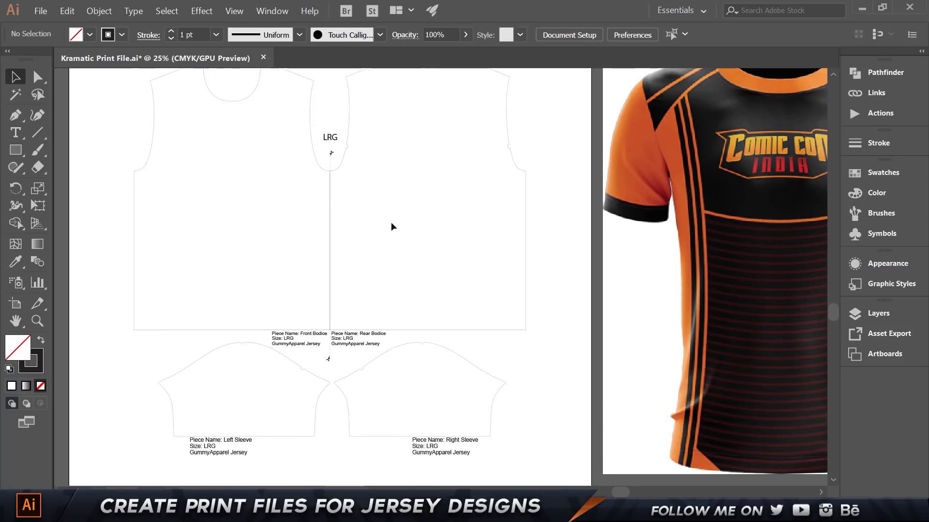
click(321, 370)
click(344, 379)
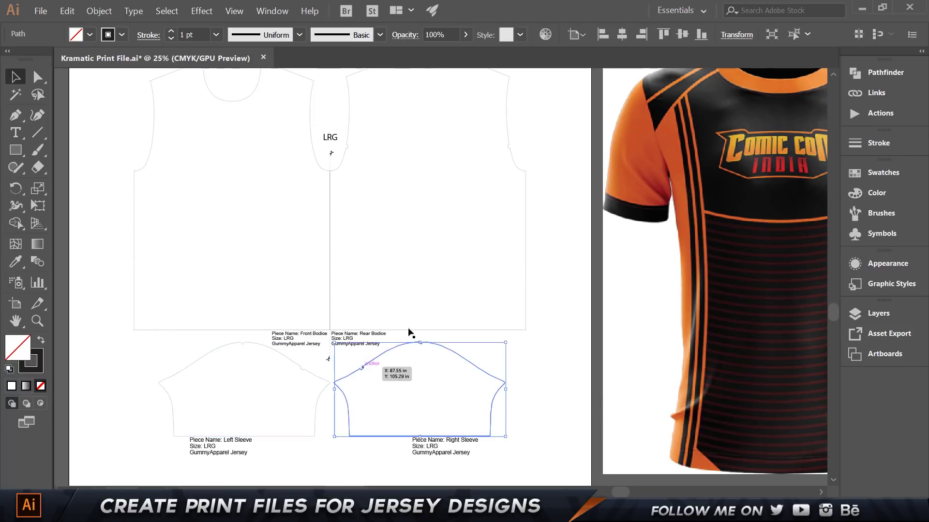
click(654, 238)
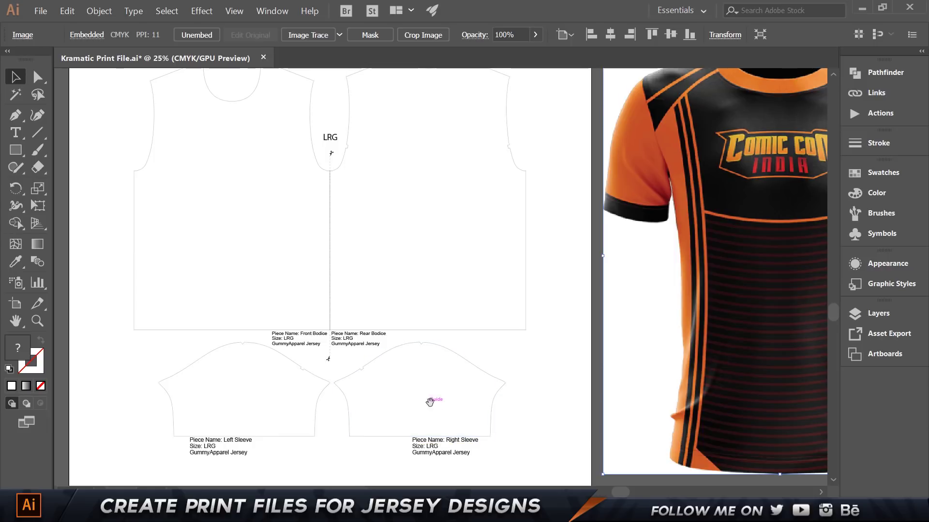
scroll(430, 402, down, 5)
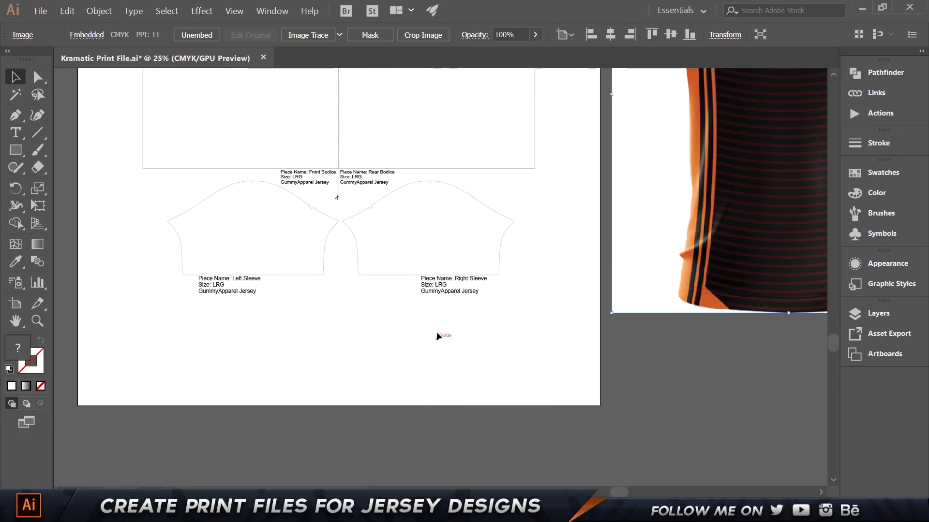
scroll(551, 255, up, 2)
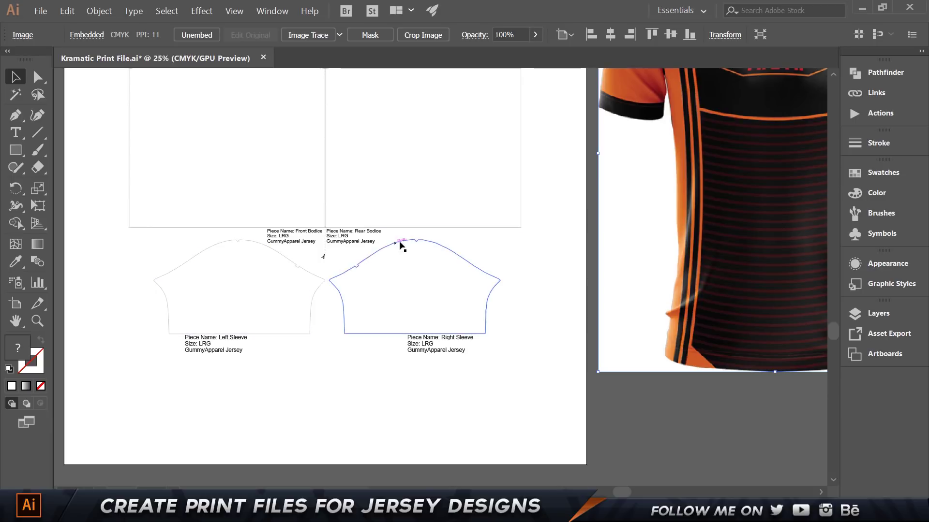
scroll(608, 195, up, 3)
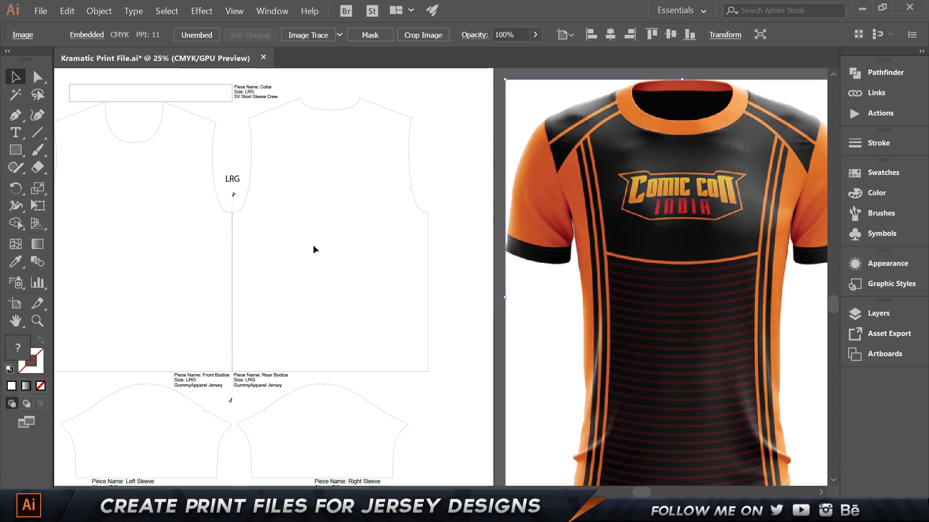
scroll(341, 237, down, 1)
drag(315, 233, 361, 225)
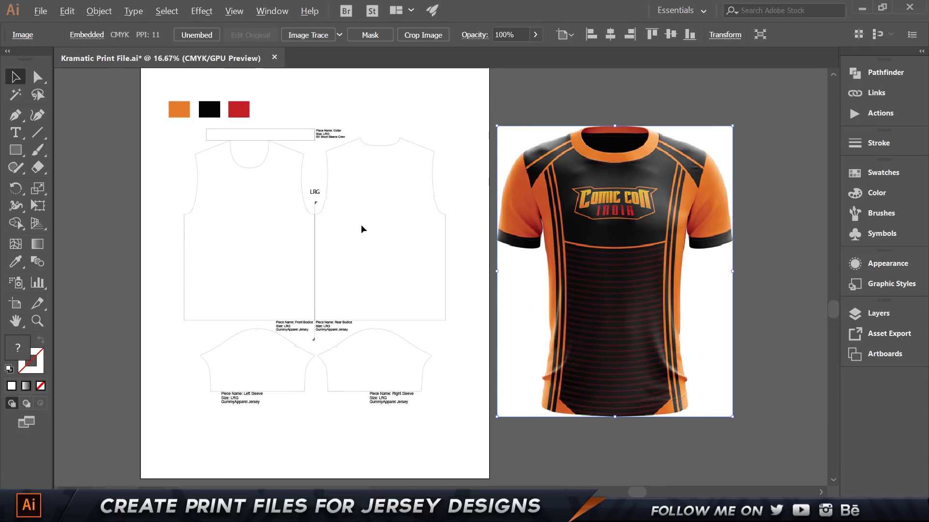
scroll(362, 225, up, 1)
scroll(370, 223, down, 1)
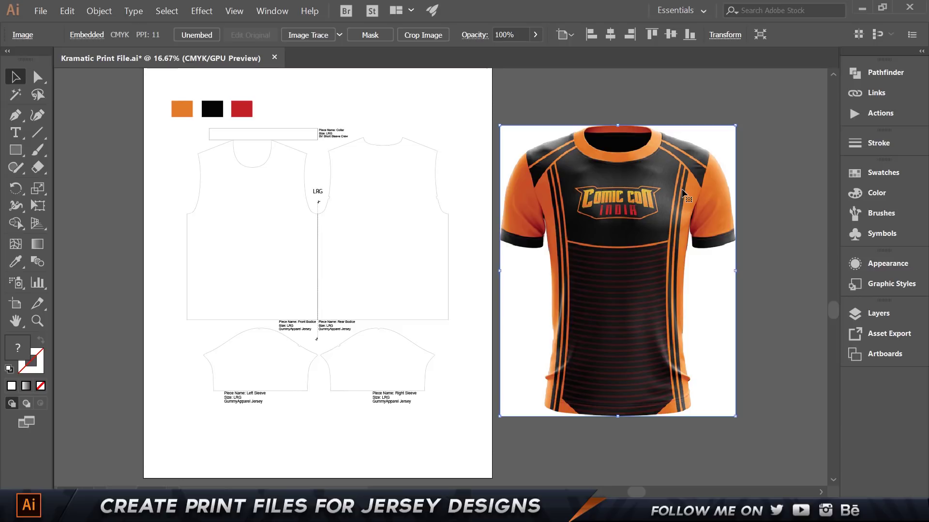
Step: Remove the outline from the collar piece and fill it with the orange sampled from the orange swatch
click(384, 101)
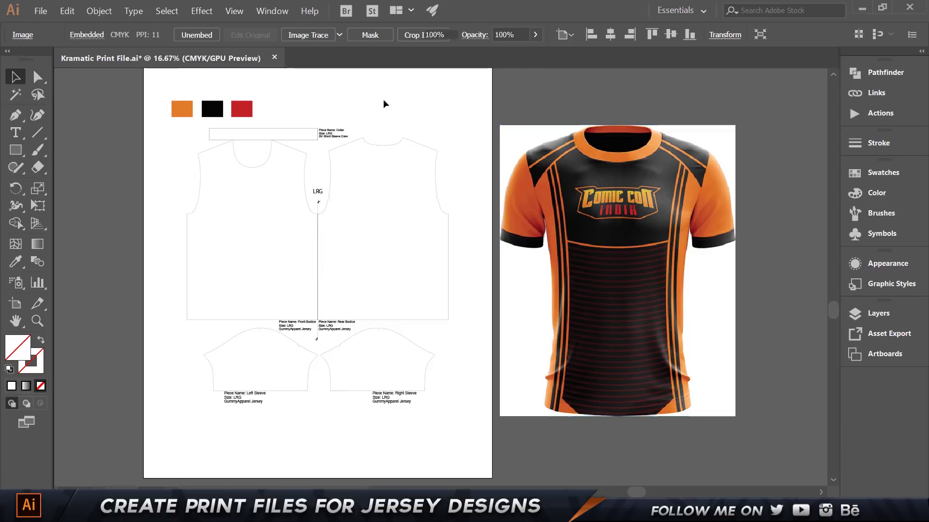
click(303, 129)
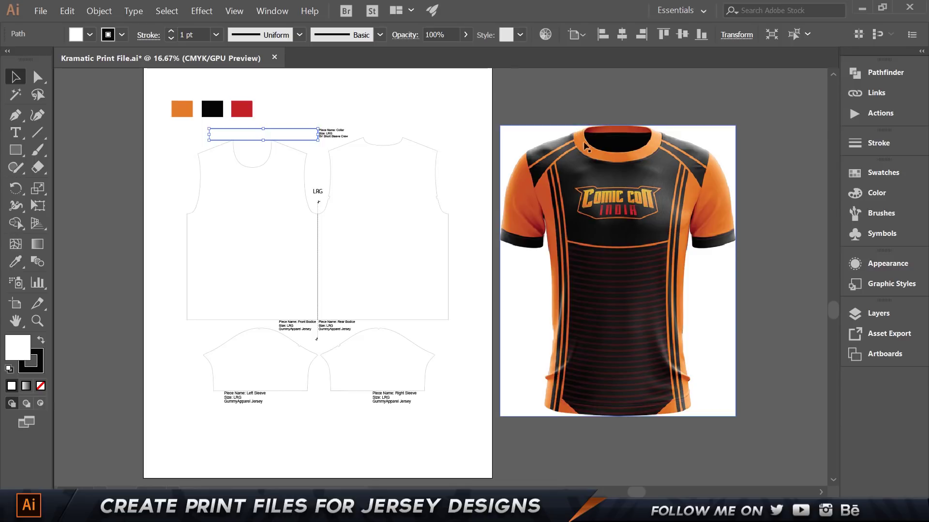
click(41, 352)
click(41, 385)
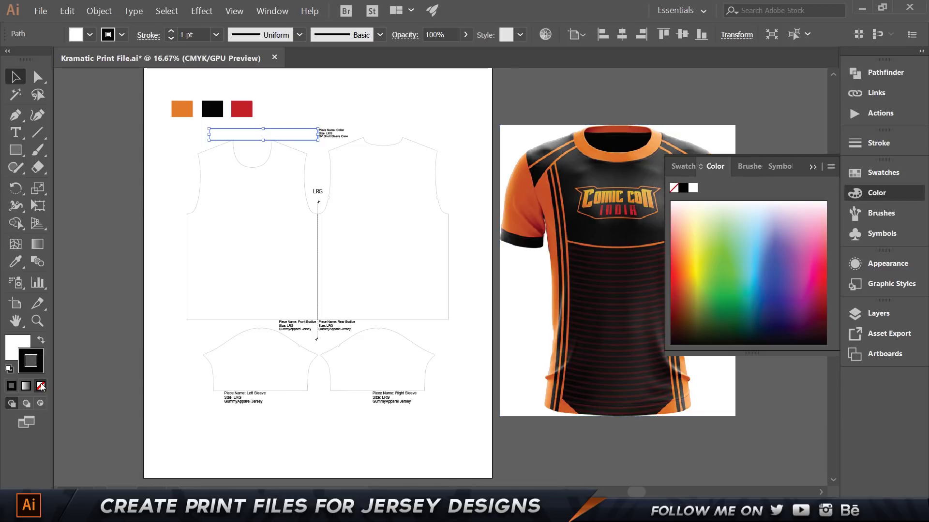
click(15, 341)
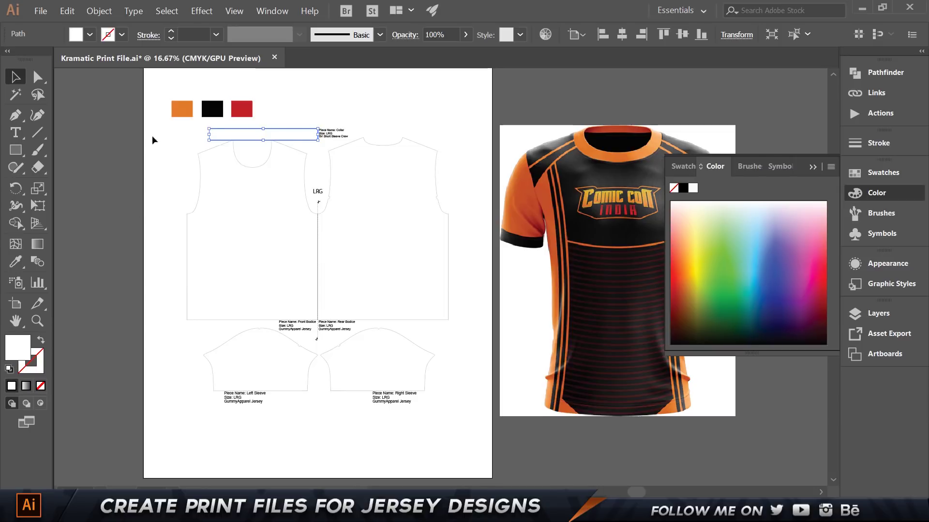
key(i)
click(183, 105)
key(v)
click(260, 89)
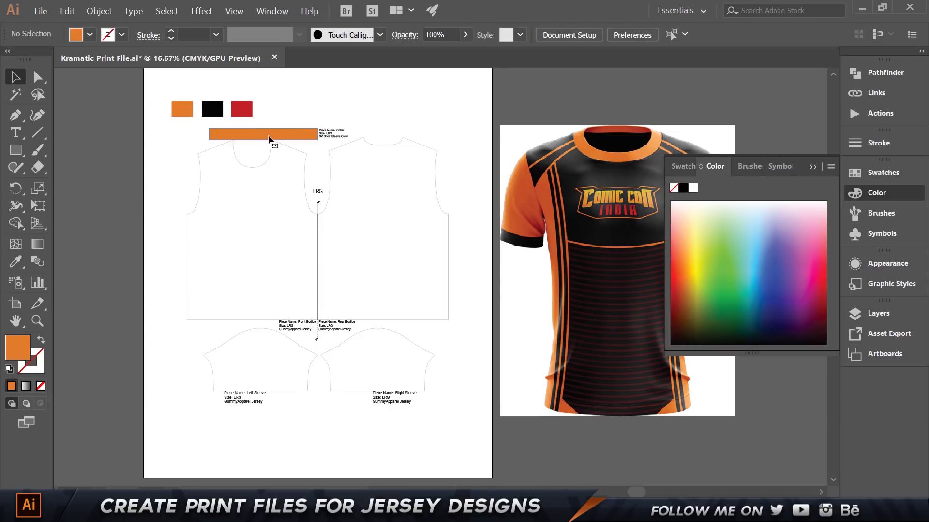
Step: Remove the outline from the left sleeve piece
click(286, 138)
click(296, 350)
click(299, 346)
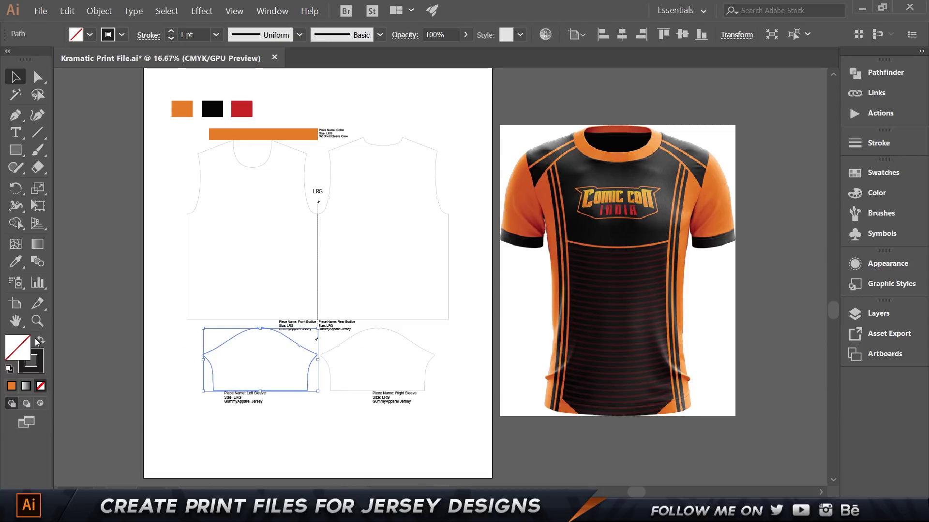
click(40, 356)
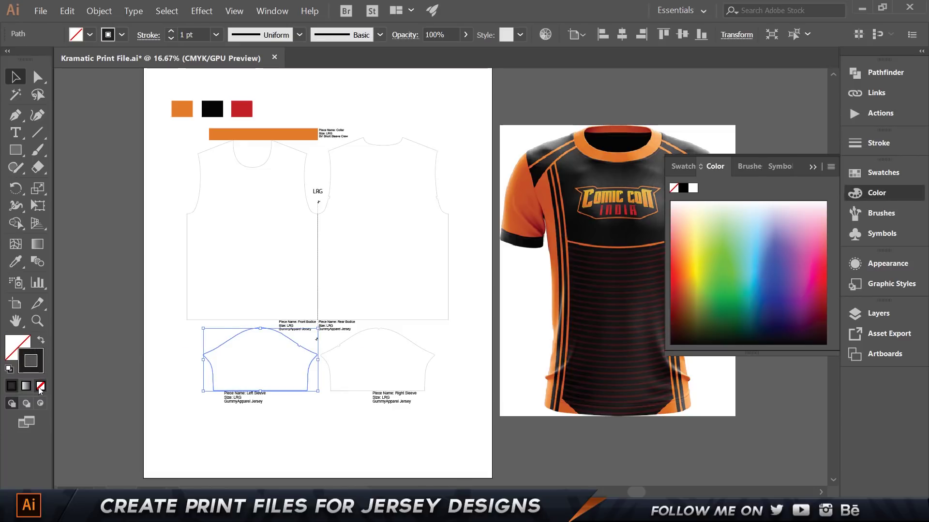
click(40, 387)
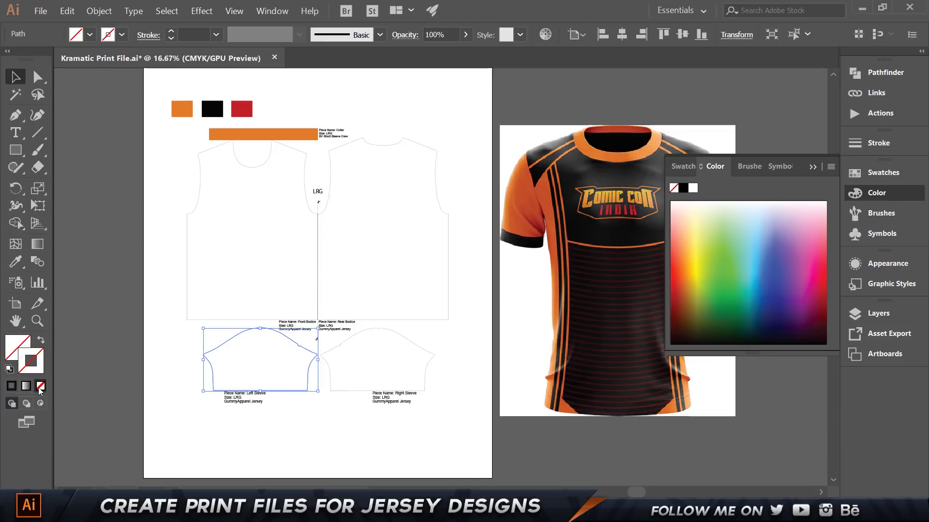
Step: Fill the left sleeve piece with the orange sampled from the orange swatch
click(284, 340)
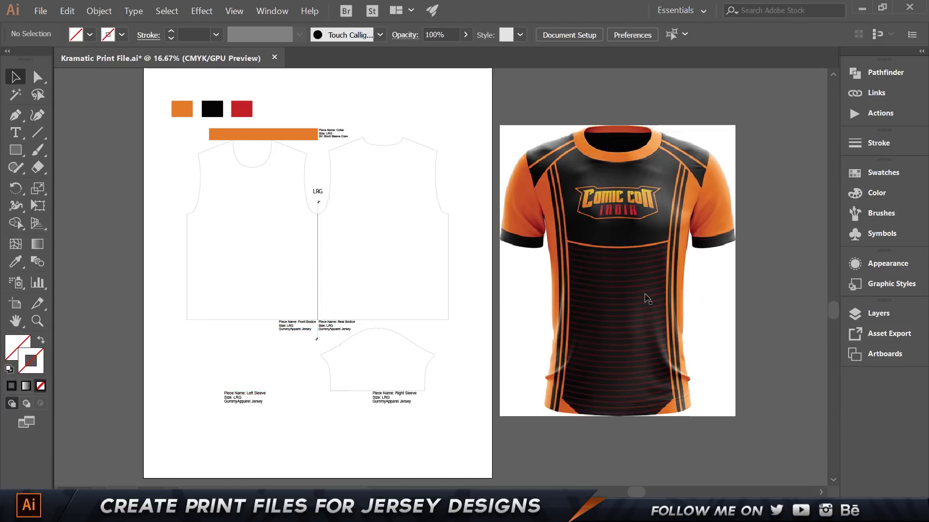
click(285, 340)
double_click(23, 348)
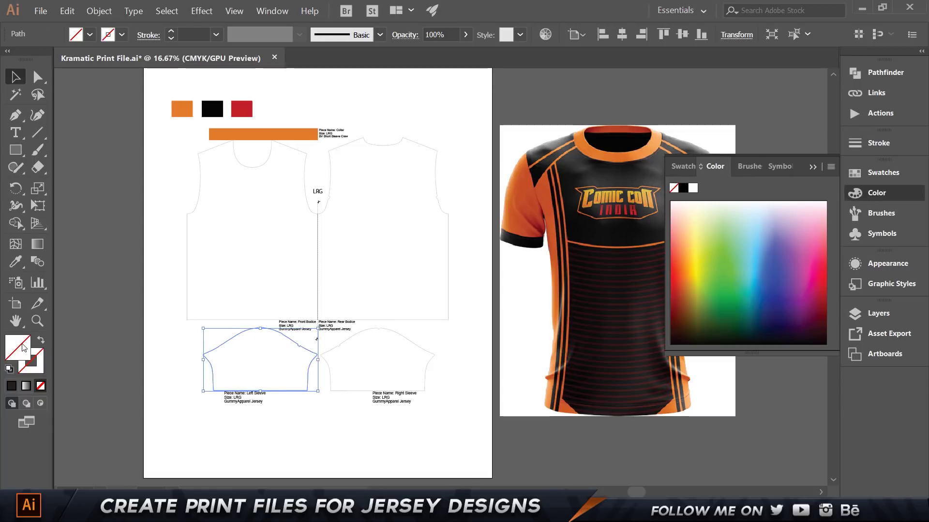
click(545, 196)
click(816, 165)
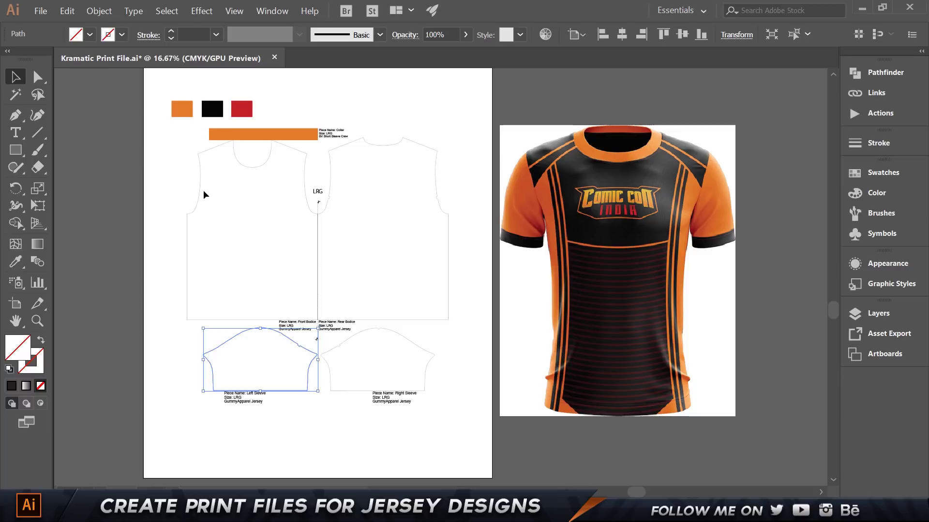
key(i)
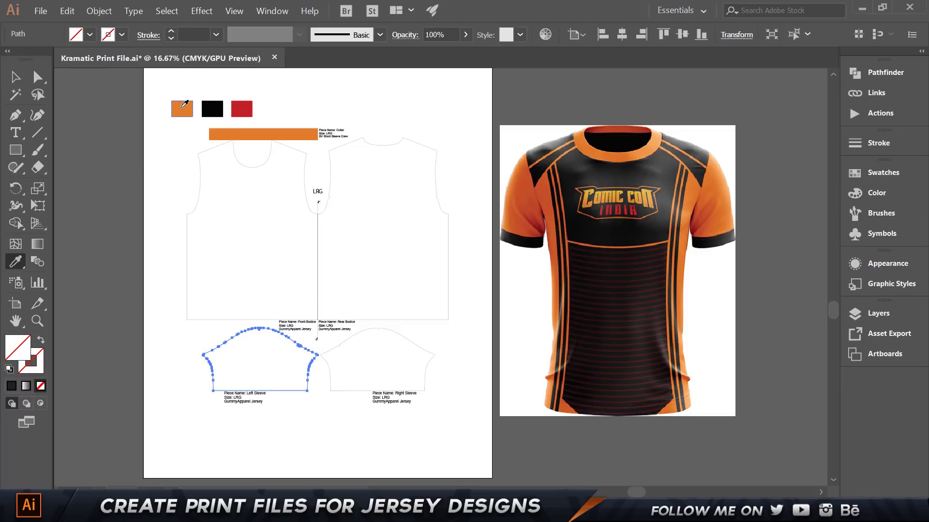
click(182, 106)
key(v)
click(251, 414)
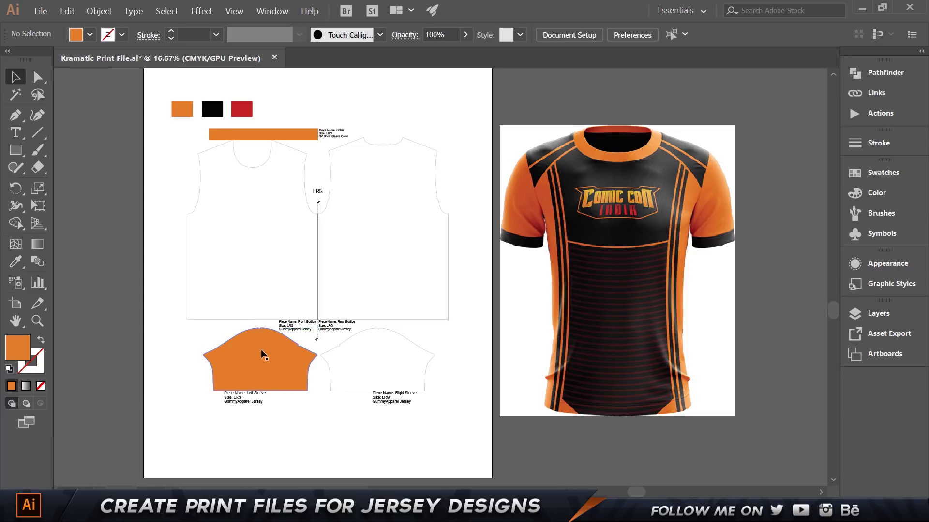
Step: Draw a cuff rectangle about 19.46 in wide and 1.85 in high across the hem of the left sleeve
scroll(252, 358, up, 1)
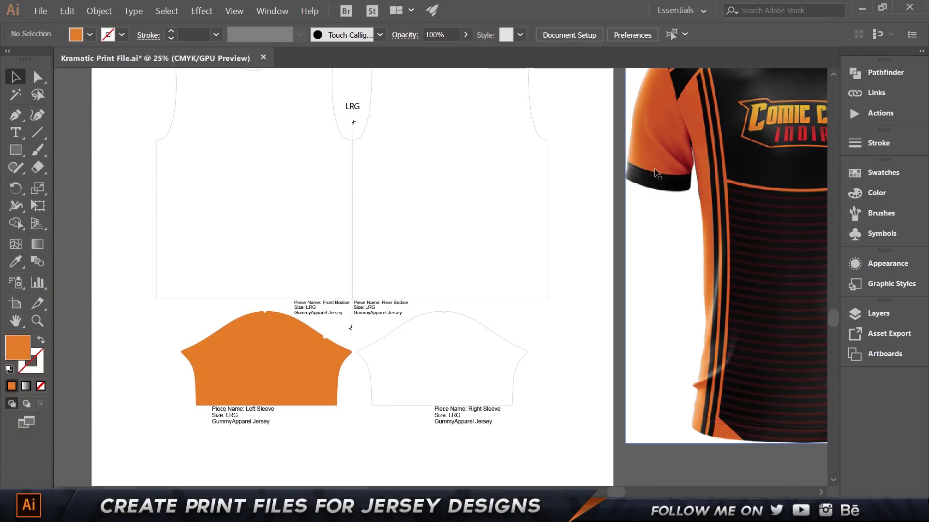
scroll(474, 260, up, 2)
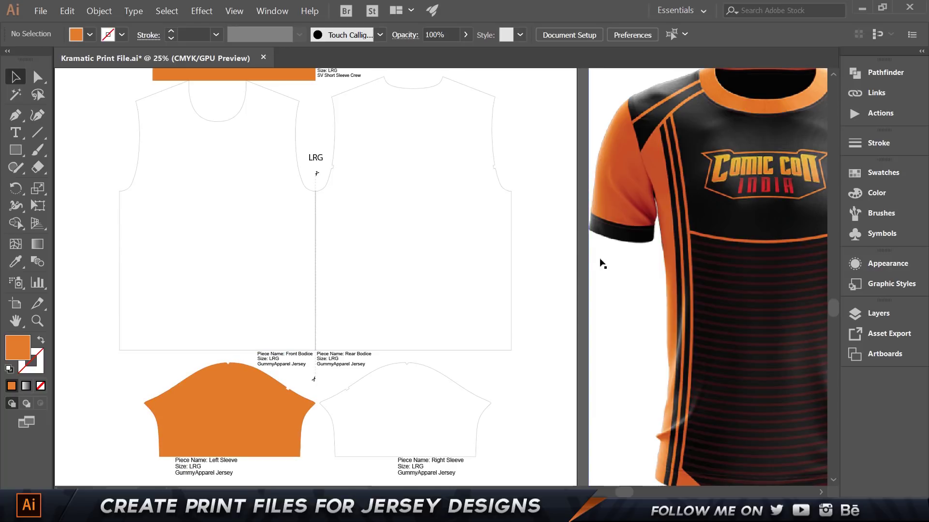
scroll(158, 429, up, 1)
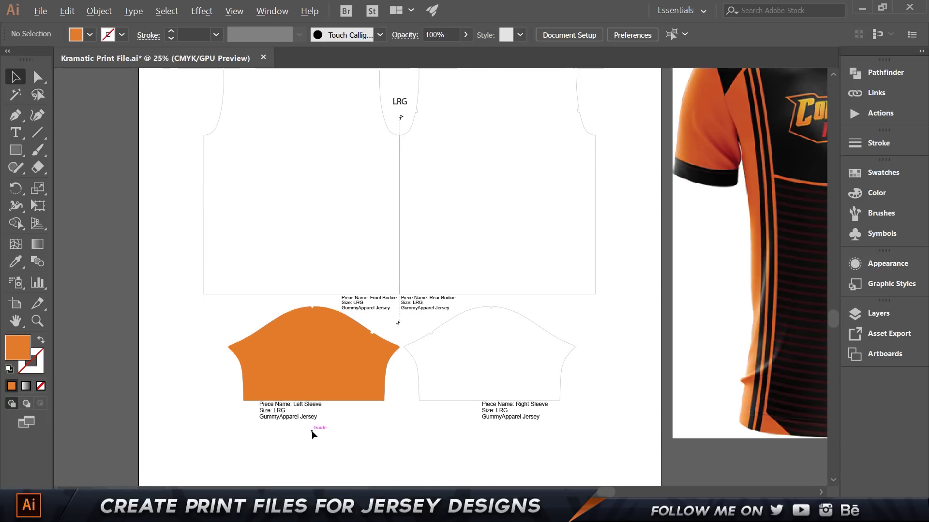
scroll(297, 350, up, 1)
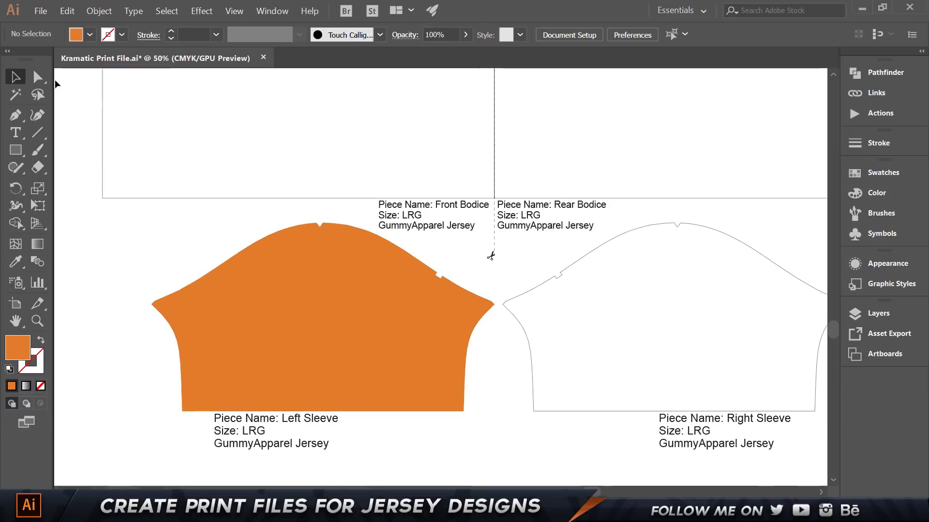
click(13, 146)
click(72, 152)
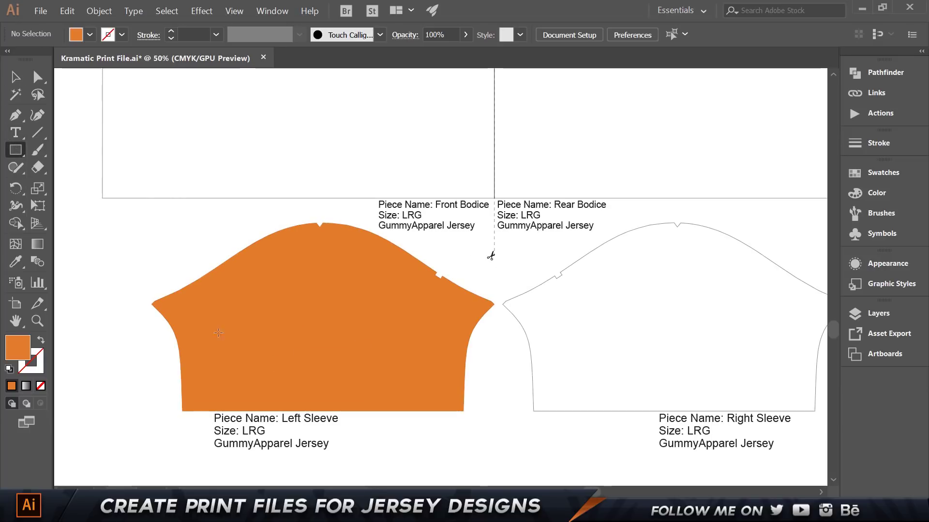
mouse_move(158, 379)
mouse_down()
mouse_move(496, 404)
mouse_move(497, 412)
mouse_up()
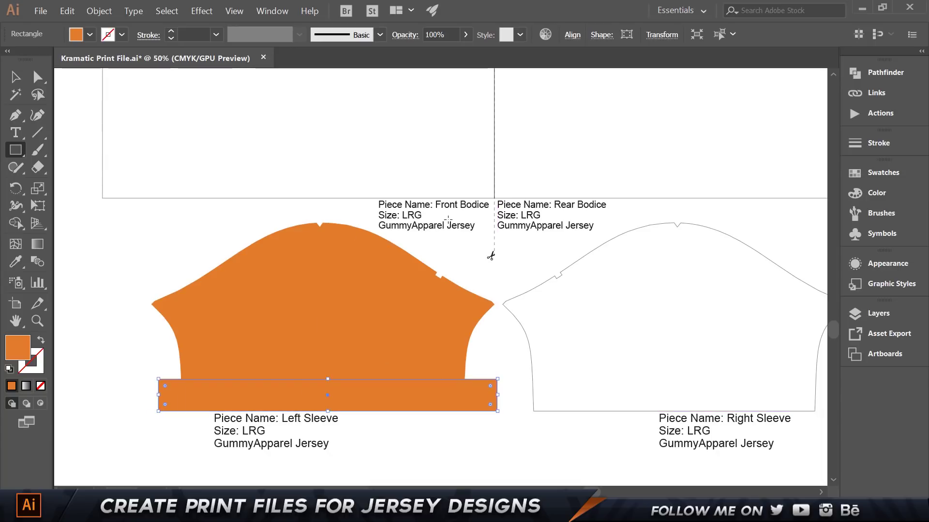
click(266, 13)
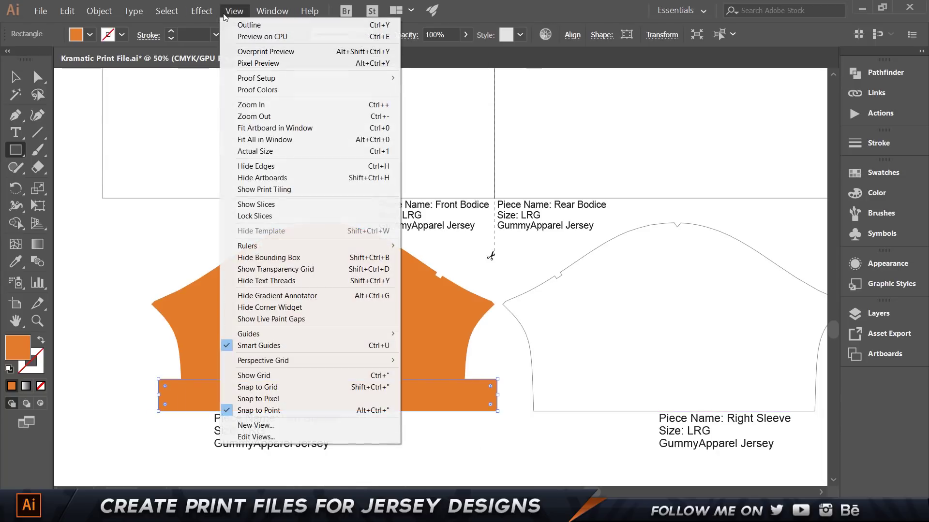
click(126, 270)
click(126, 270)
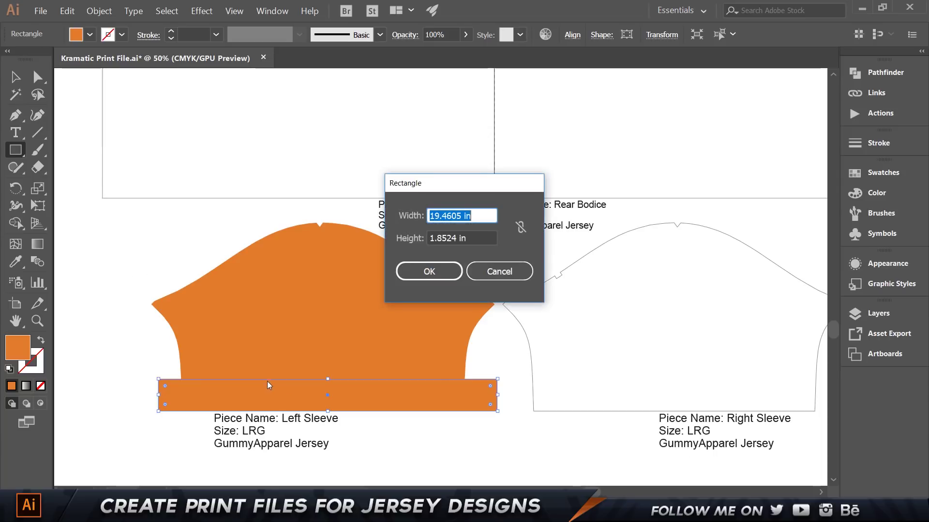
click(494, 270)
Step: Fill the left sleeve's cuff rectangle with black, hex 000000
key(v)
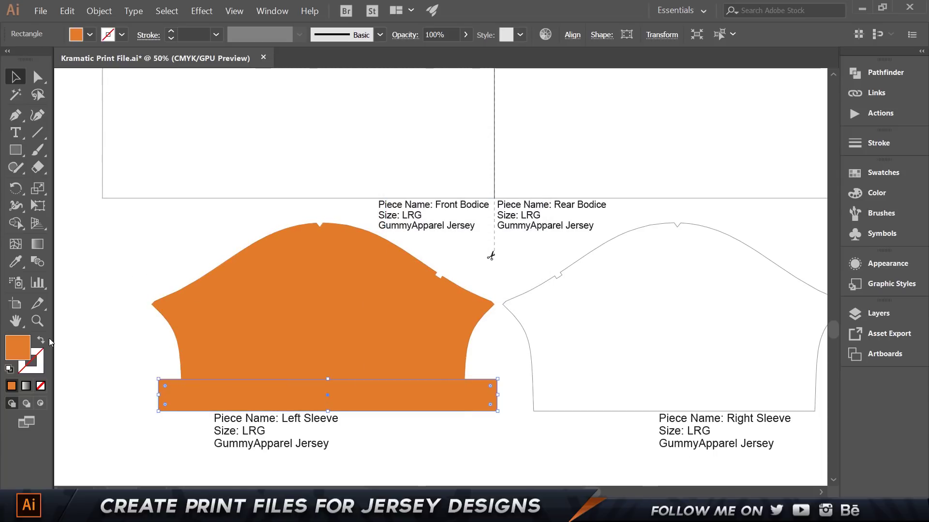
double_click(17, 351)
text(000000)
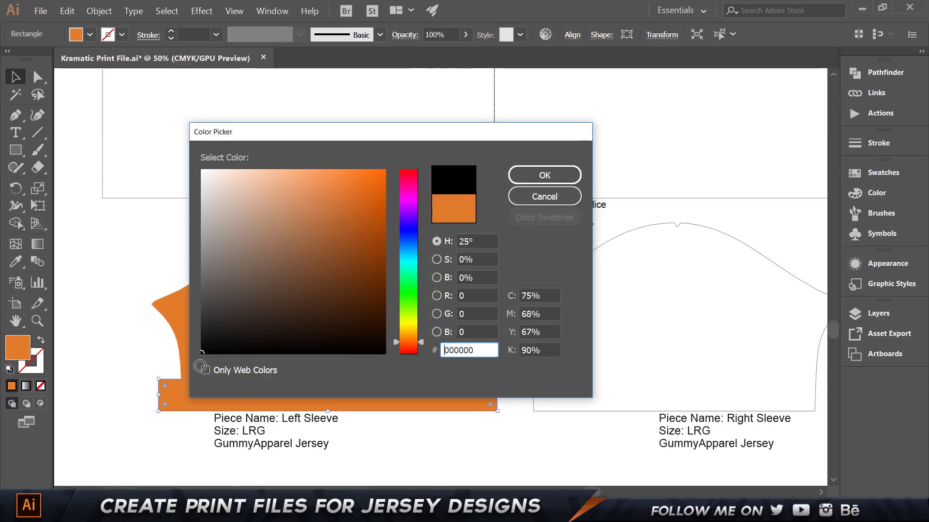
click(544, 175)
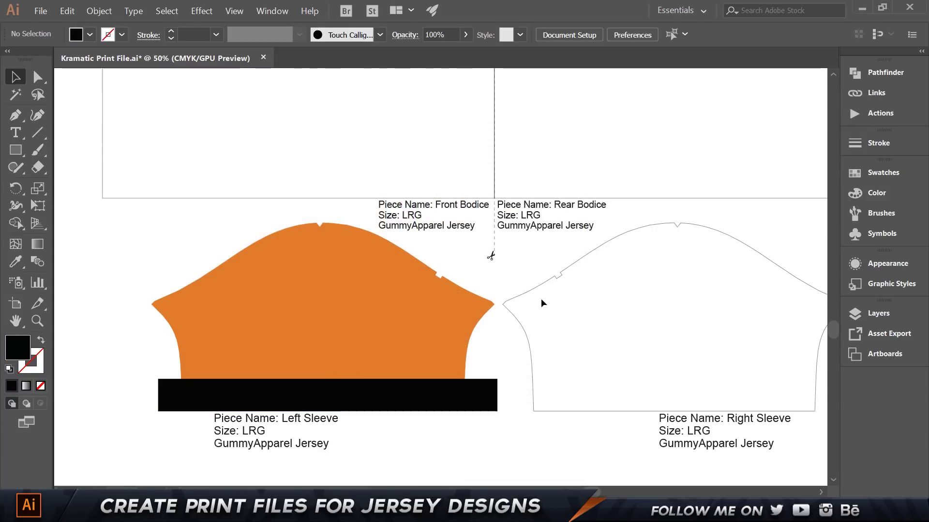
Step: Try to make a clipping mask from the black cuff rectangle and the left sleeve shape
scroll(376, 286, down, 2)
drag(533, 241, 471, 305)
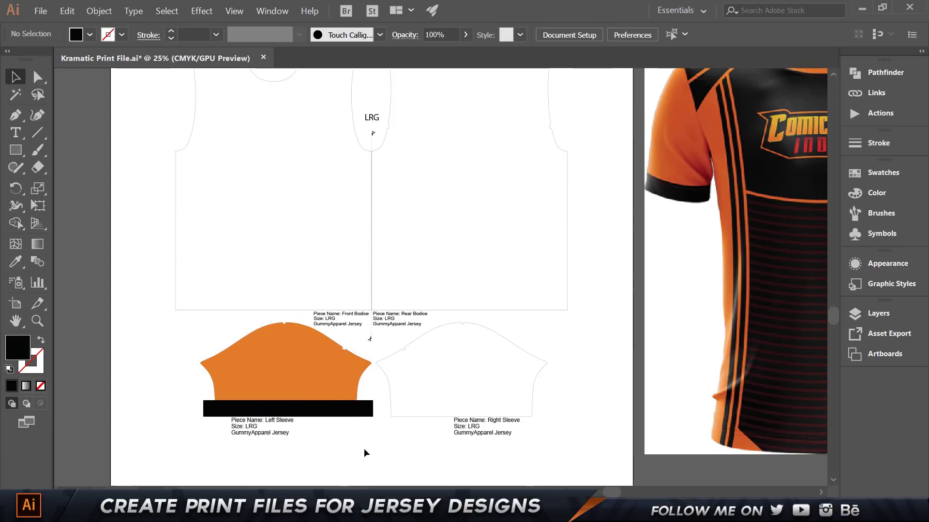
click(342, 415)
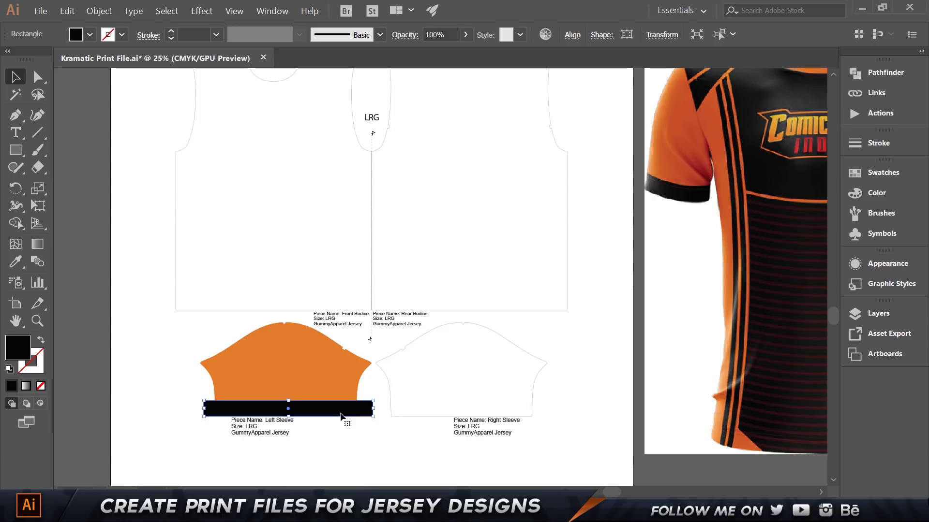
shift+click(271, 362)
right_click(272, 357)
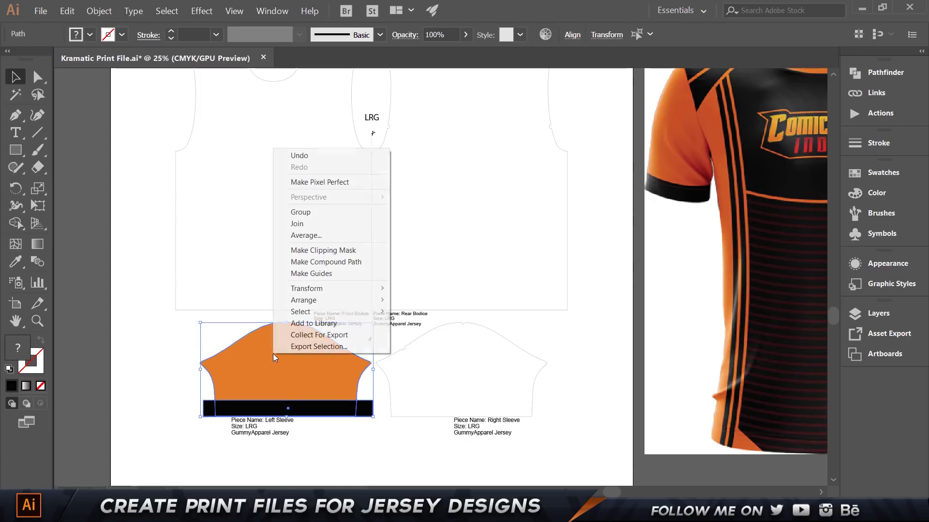
click(319, 250)
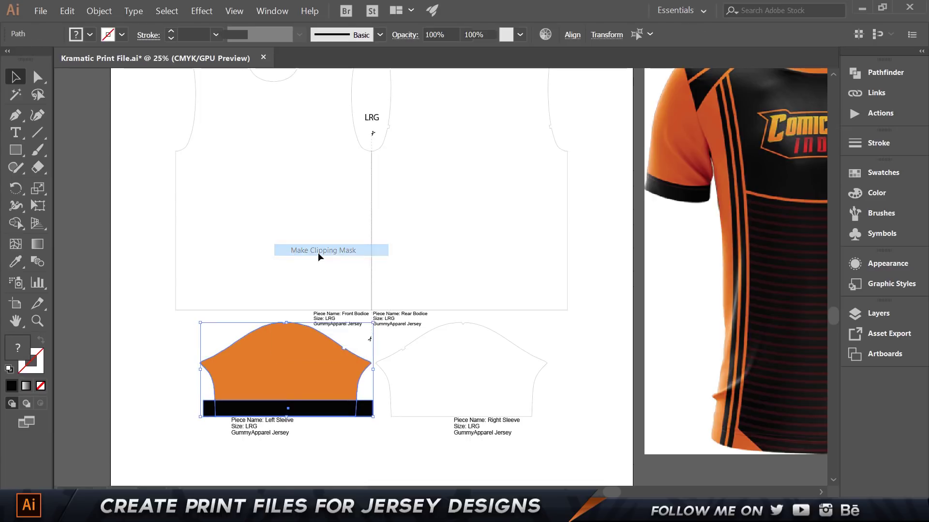
click(133, 448)
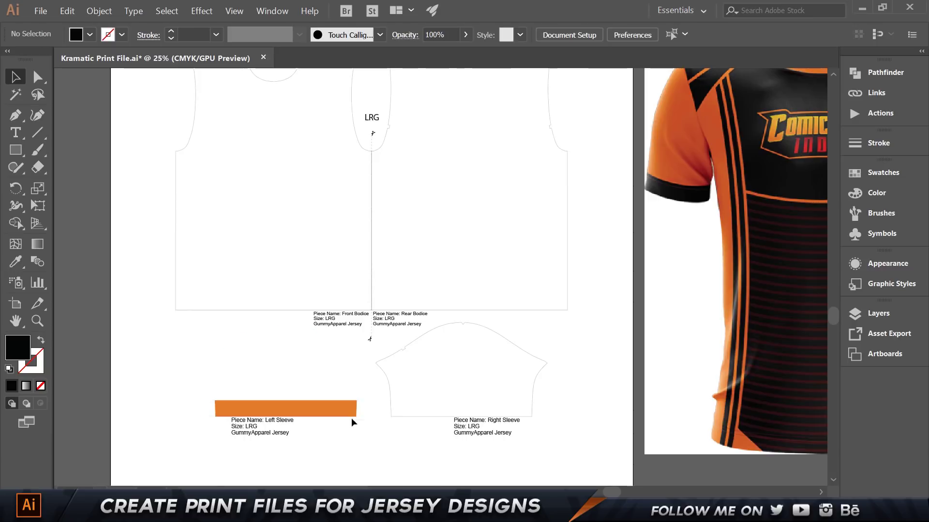
click(316, 386)
Step: Locate the black cuff rectangle and the left sleeve path in the LRG layer and compare their stacking order
click(869, 313)
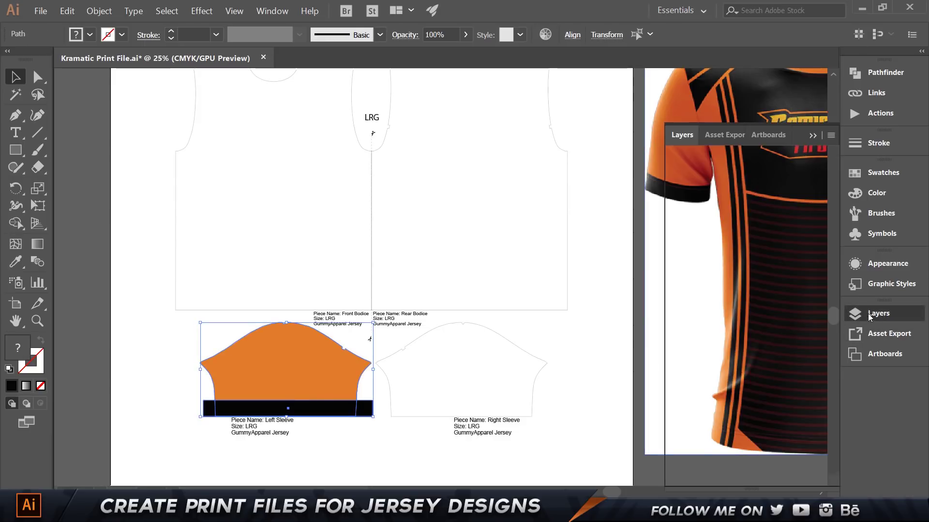
click(350, 431)
click(351, 412)
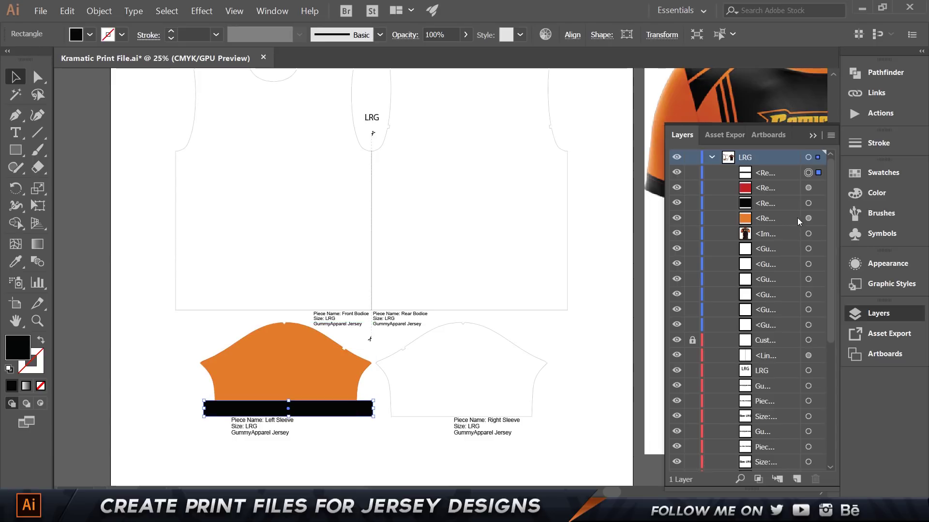
click(774, 173)
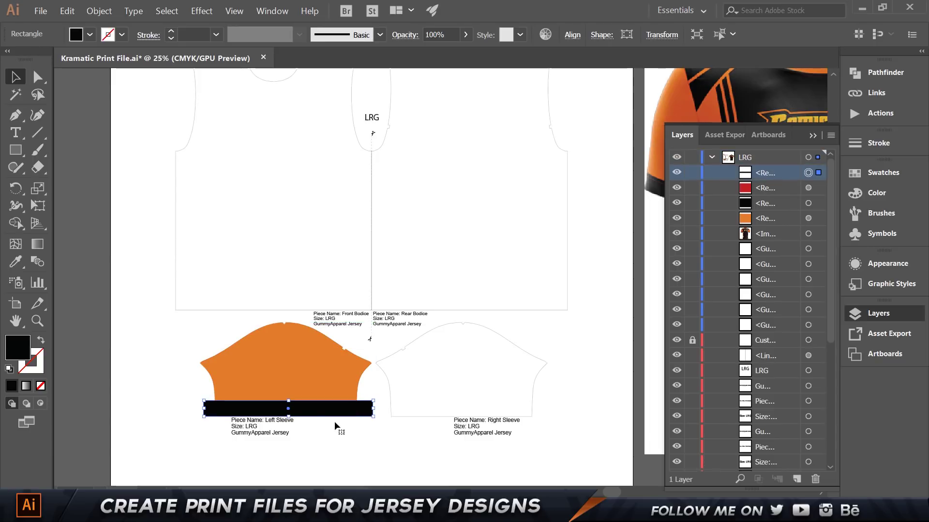
click(300, 350)
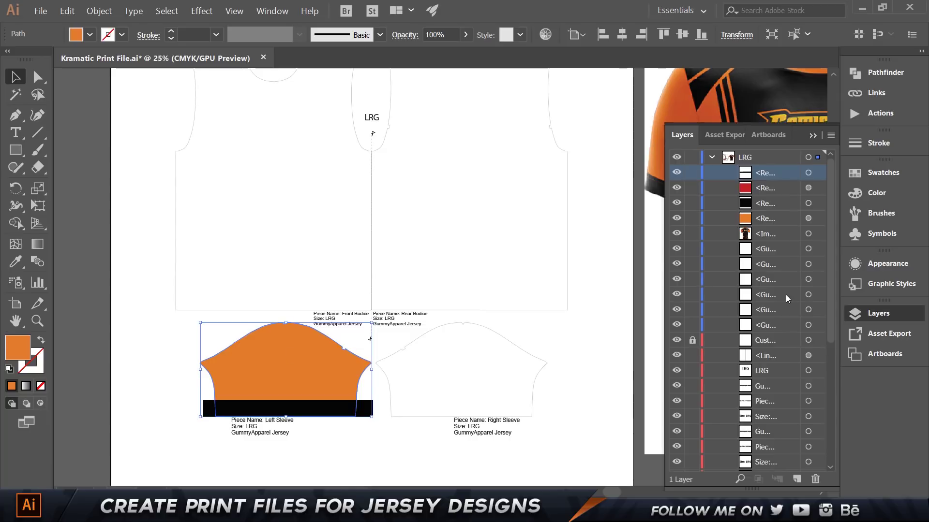
scroll(786, 298, down, 5)
click(769, 434)
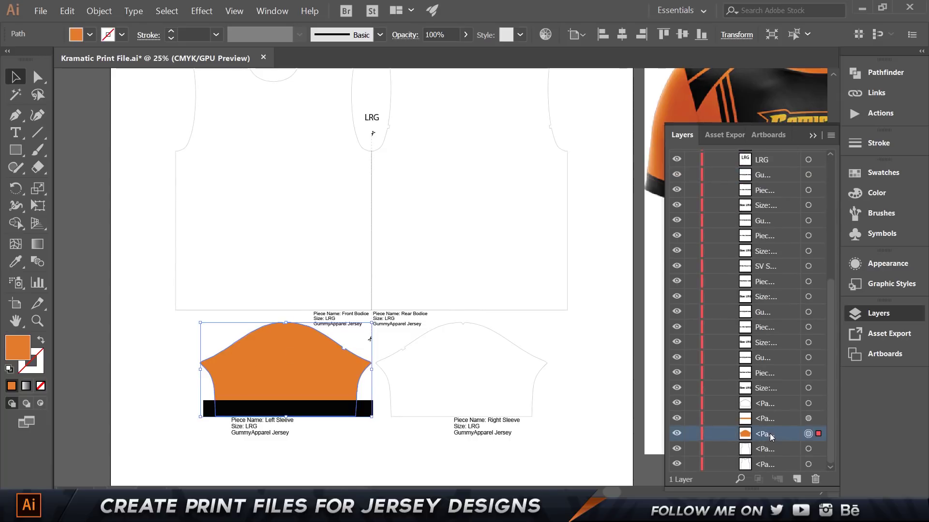
scroll(770, 358, up, 5)
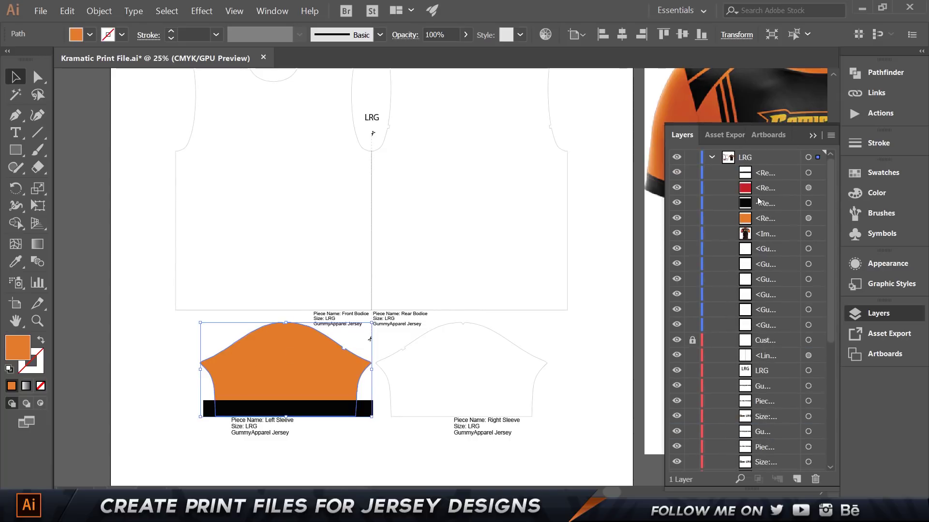
Step: Move the black cuff rectangle down the LRG layer to directly beneath the orange left sleeve path
drag(764, 175, 767, 462)
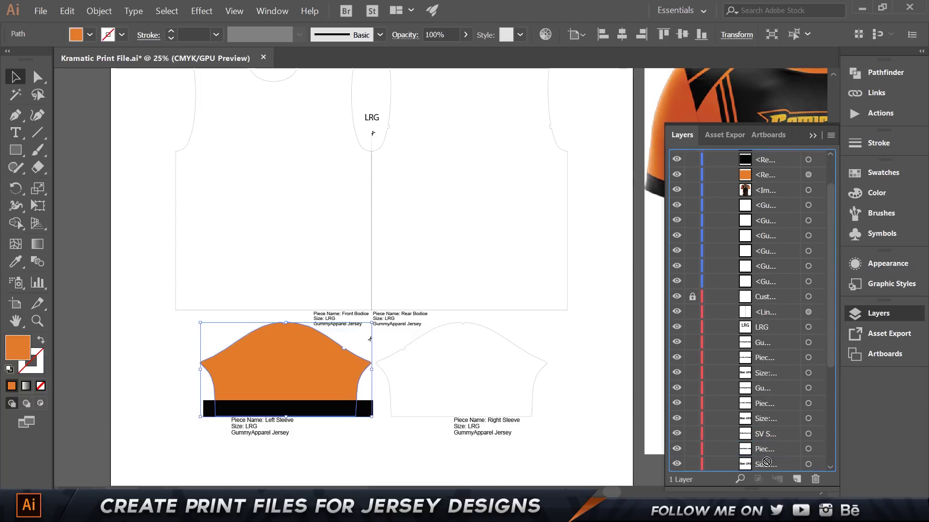
drag(767, 497, 767, 460)
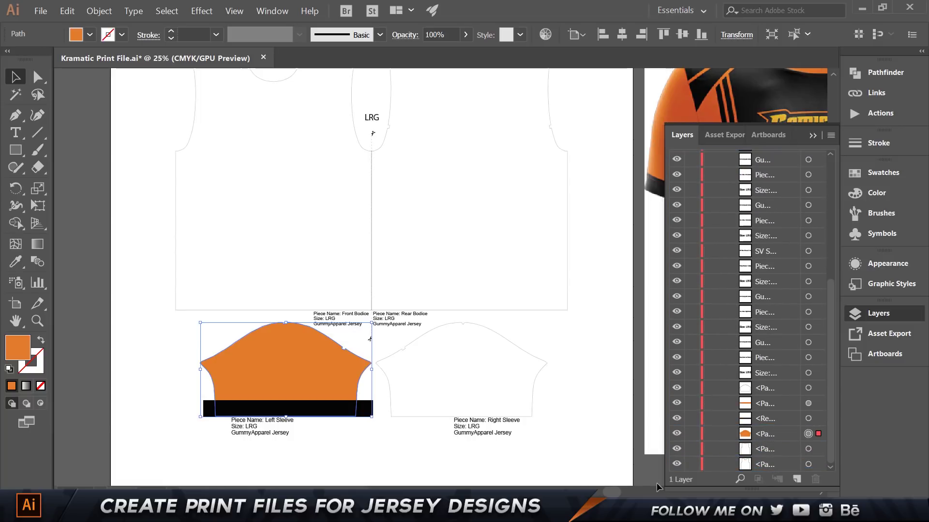
shift+click(290, 409)
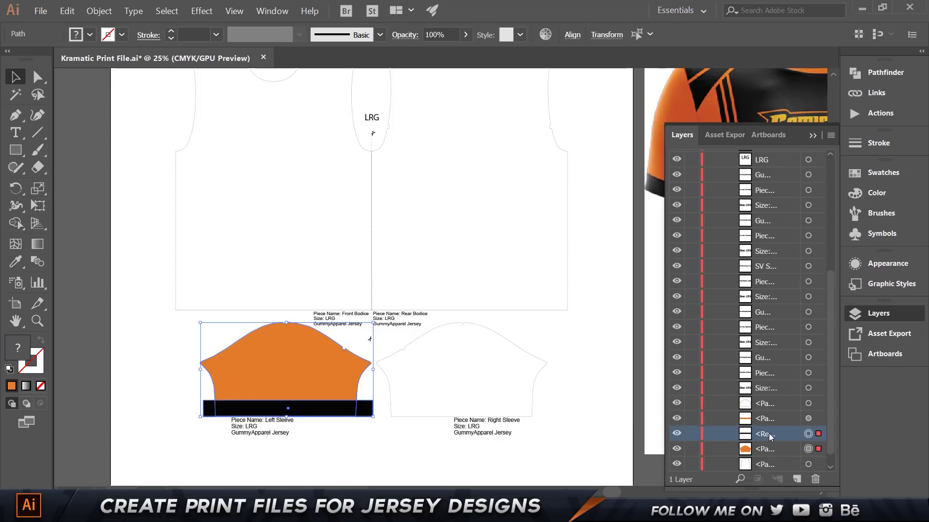
drag(763, 436, 763, 457)
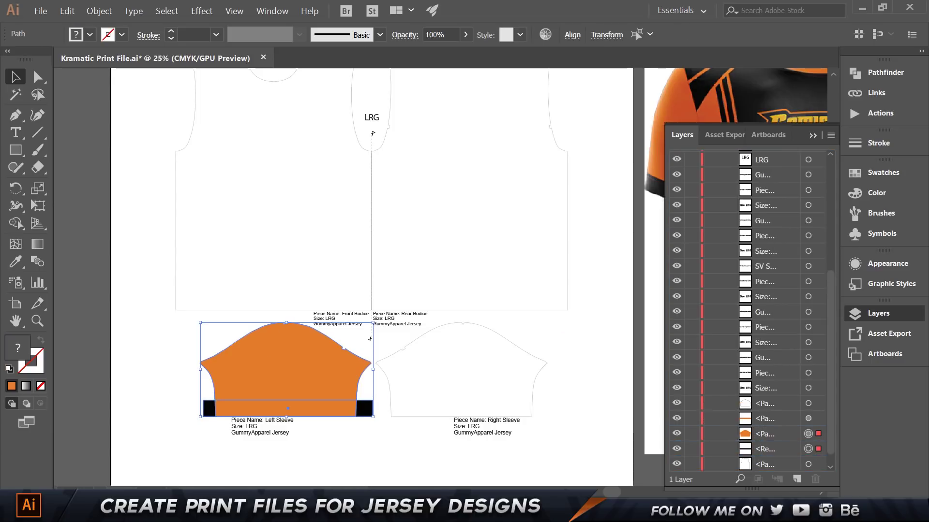
click(380, 444)
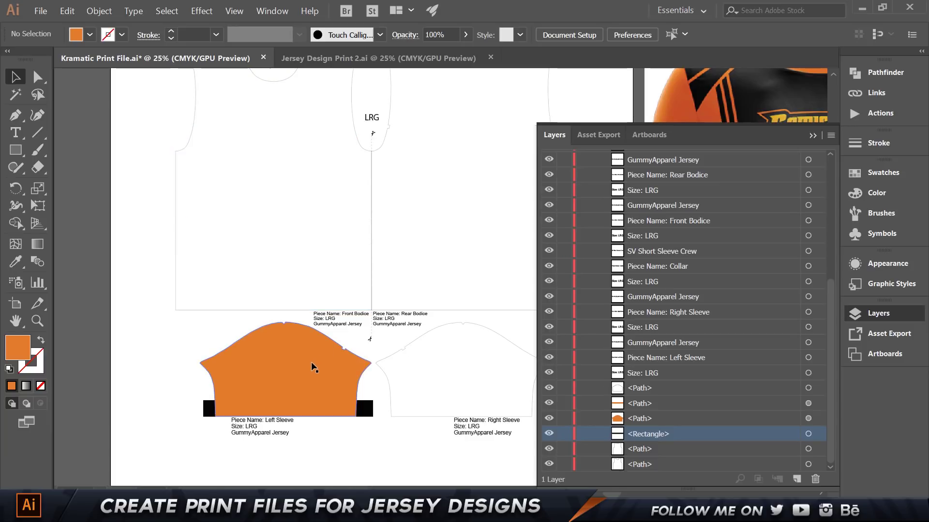
Step: Duplicate the orange left sleeve path in place, directly in front of the original
click(285, 350)
click(691, 419)
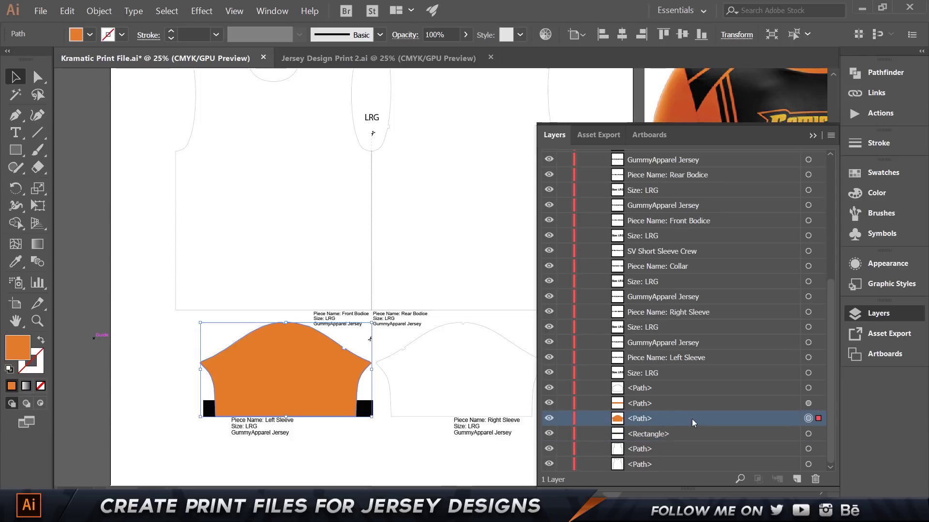
key(a)
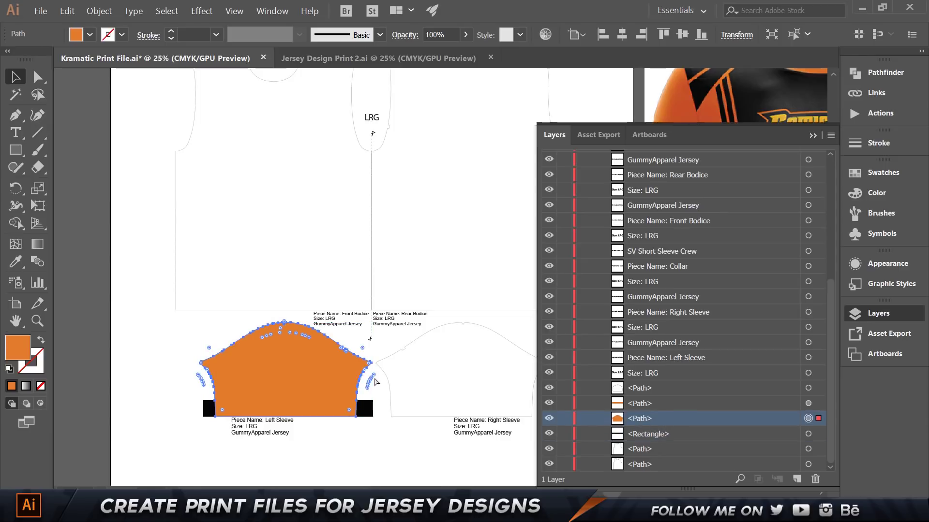
key(ctrl+c)
key(ctrl+f)
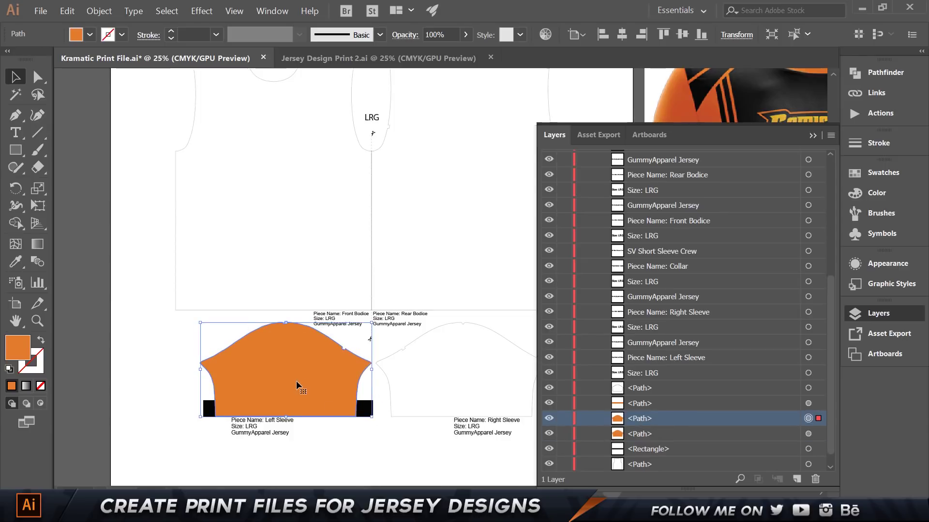
drag(296, 385, 421, 261)
drag(471, 293, 347, 416)
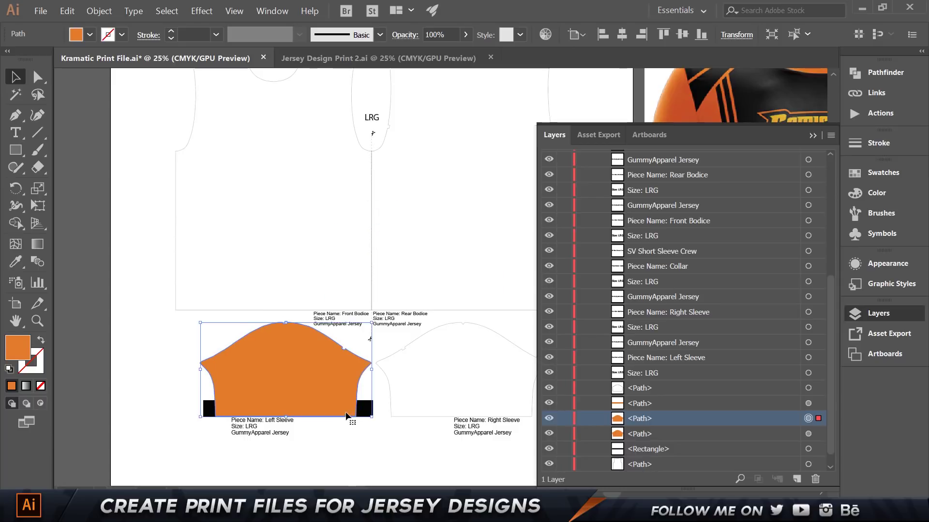
shift+click(306, 362)
click(306, 362)
drag(372, 370, 483, 377)
key(ctrl+z)
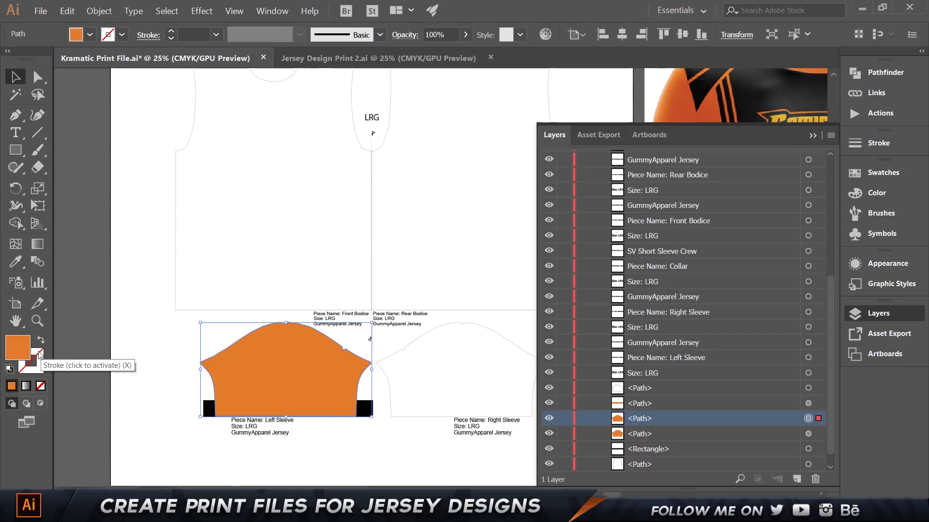
Step: Remove the fill from the duplicated left sleeve path and try to set its stroke to black, hex 000000
click(42, 386)
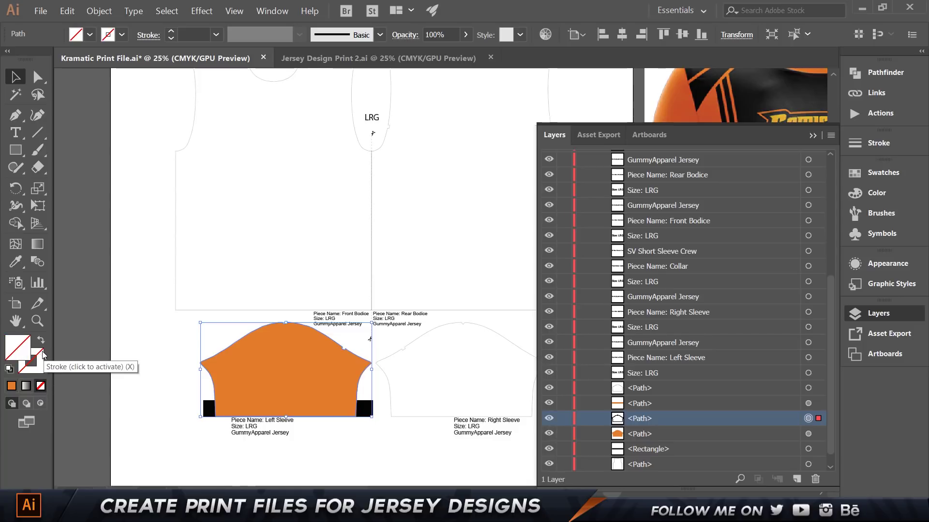
click(43, 355)
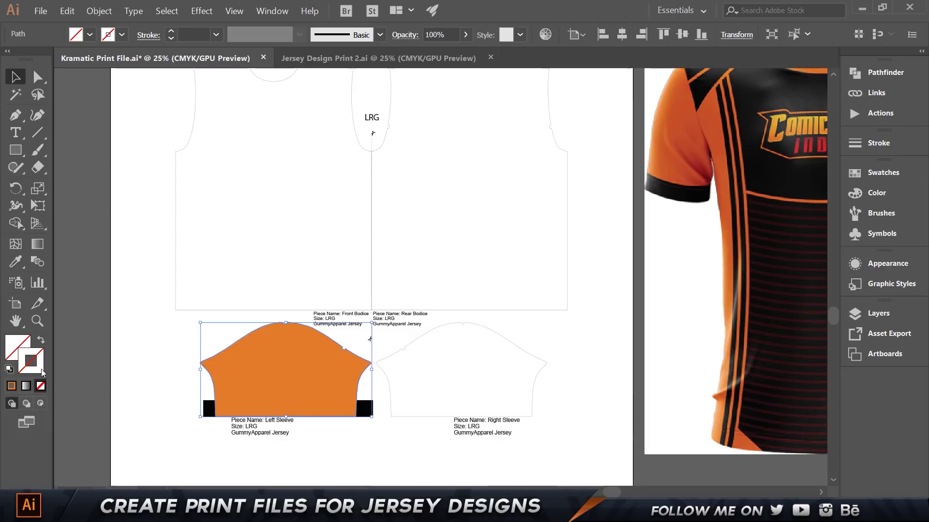
double_click(42, 371)
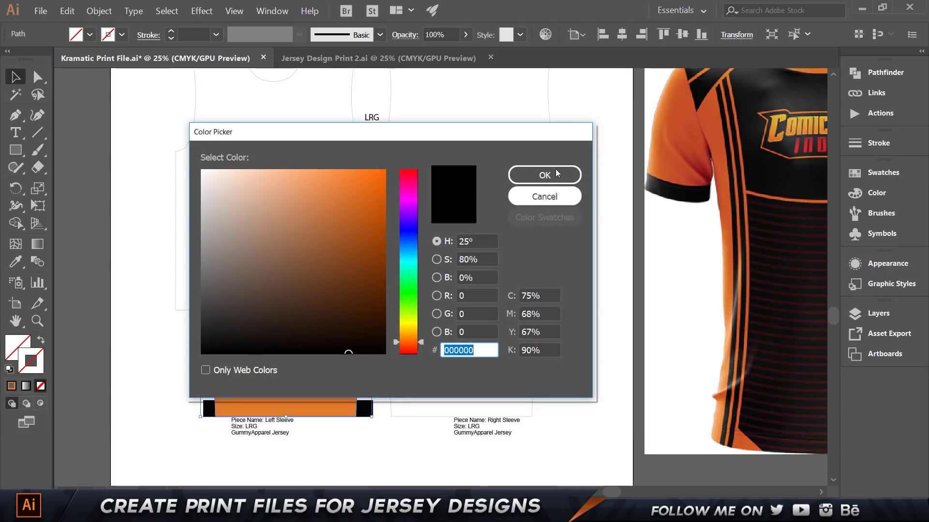
click(556, 171)
Step: Rename the unfilled copy of the left sleeve path in the LRG layer to "Outline Path"
click(874, 318)
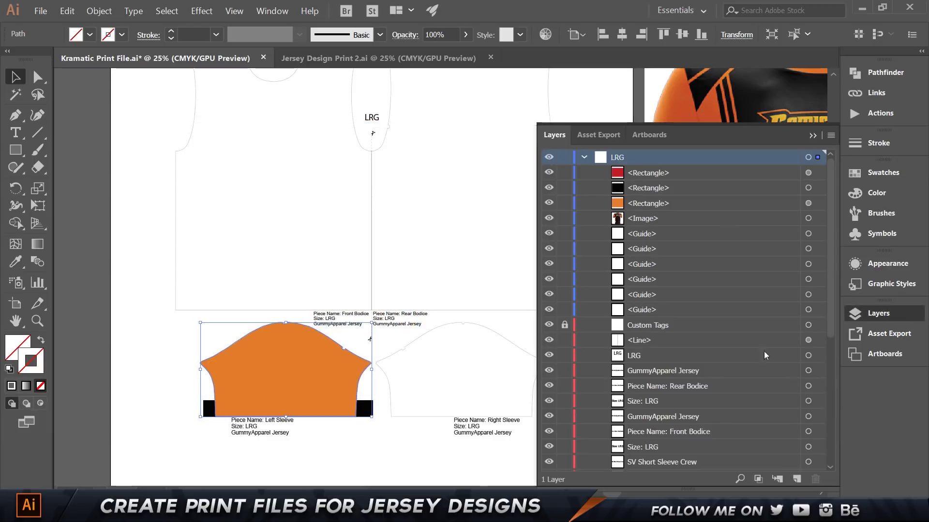
scroll(674, 226, down, 5)
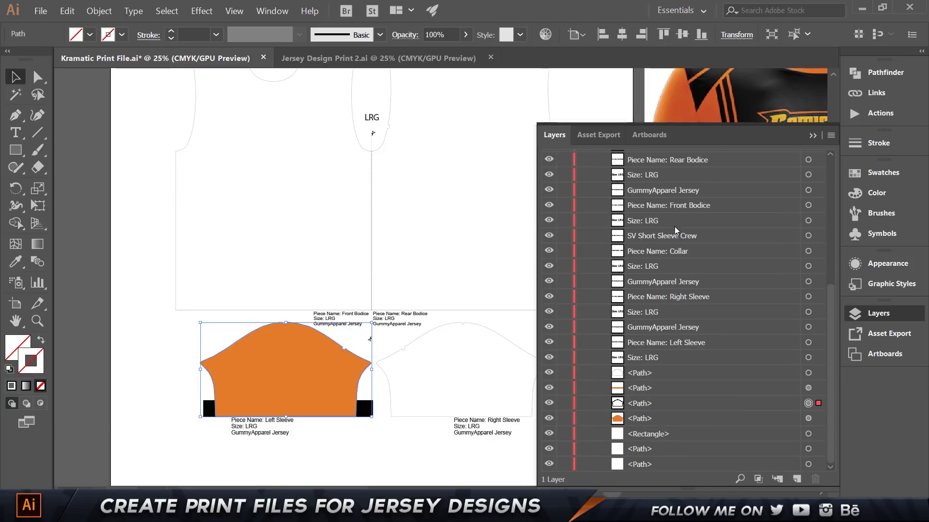
click(640, 407)
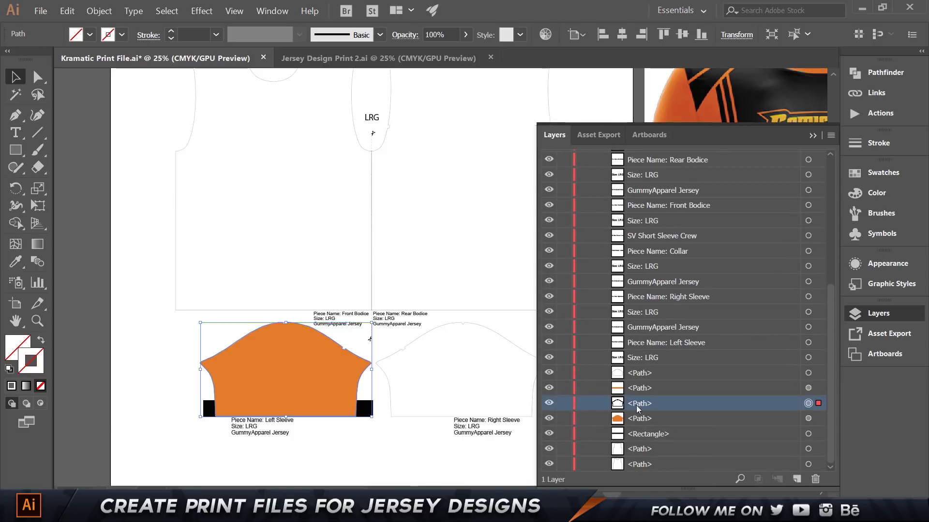
double_click(652, 408)
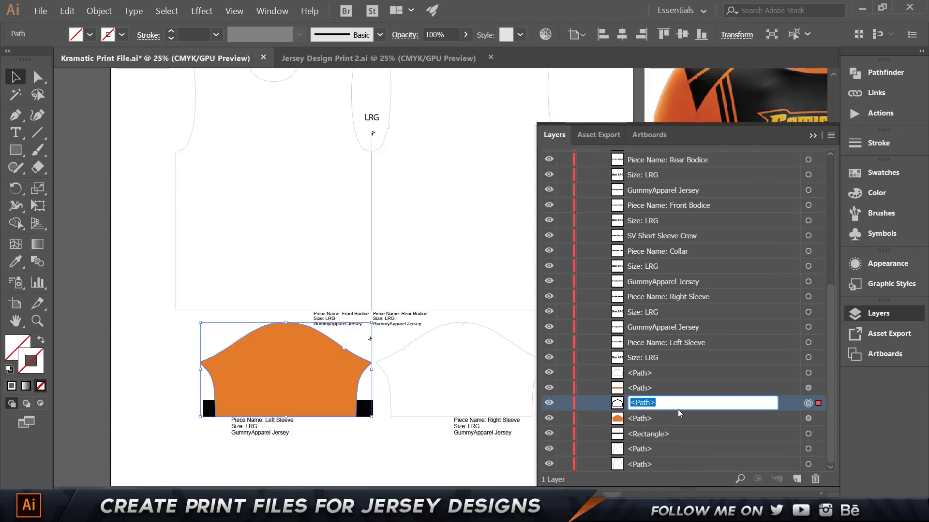
text(Outline Pa)
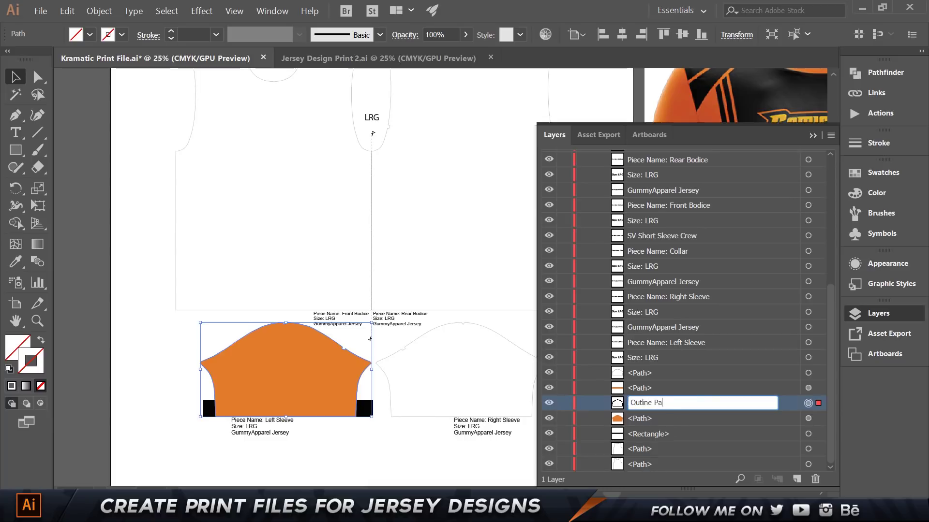
text(th)
key(Return)
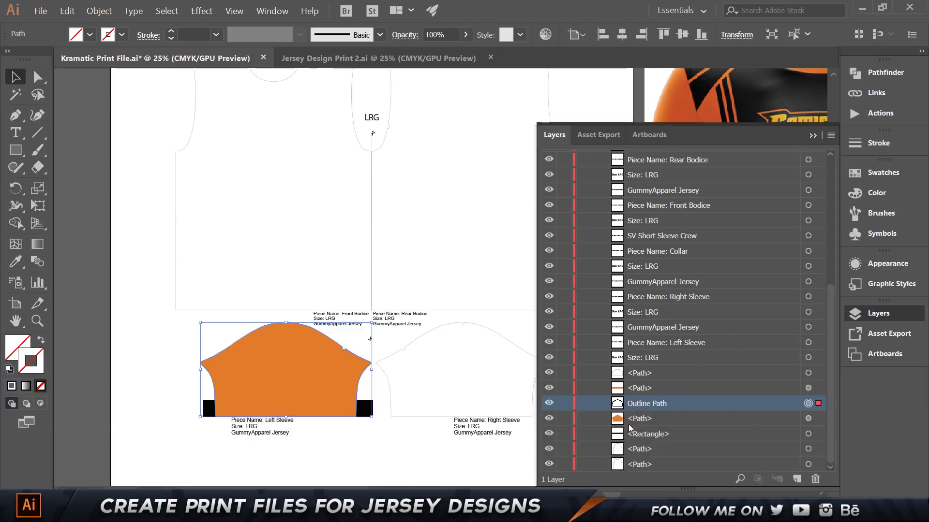
Step: Make a clipping mask from Outline Path and the orange left sleeve path
click(648, 418)
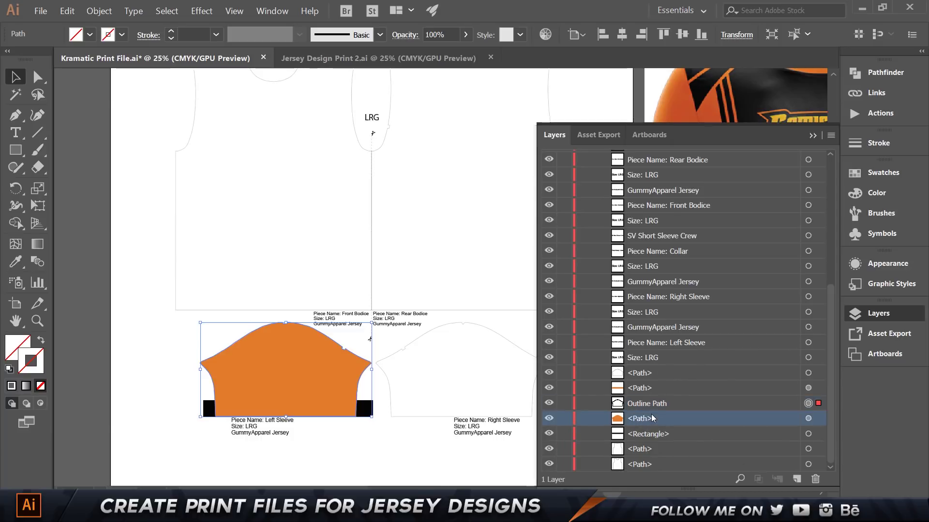
click(807, 418)
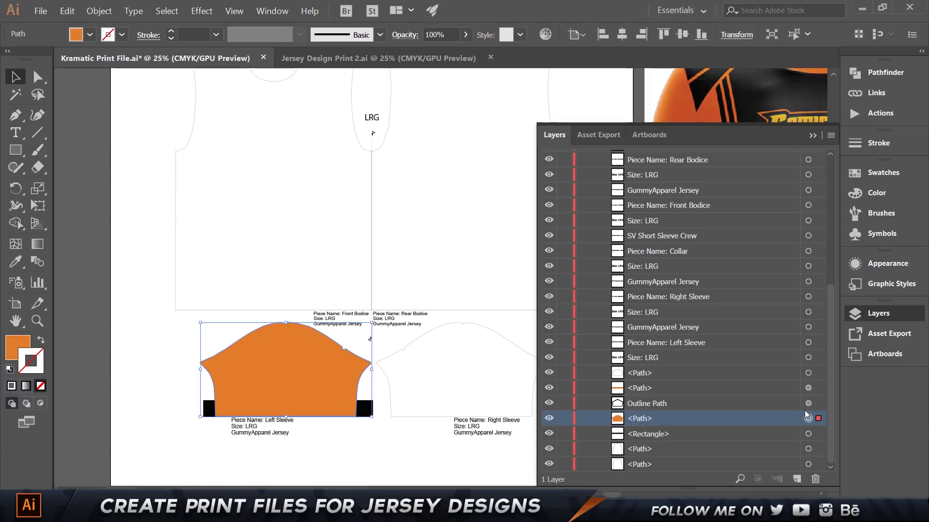
shift+click(808, 404)
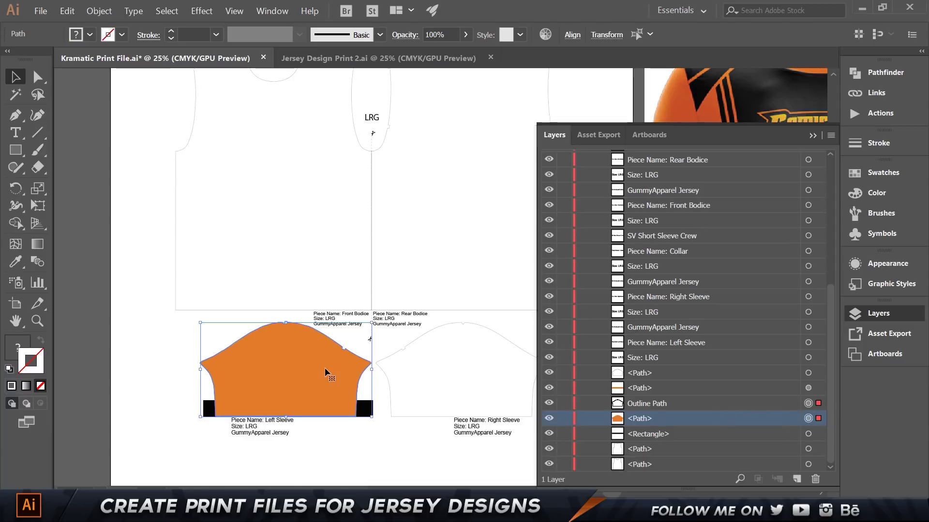
right_click(296, 350)
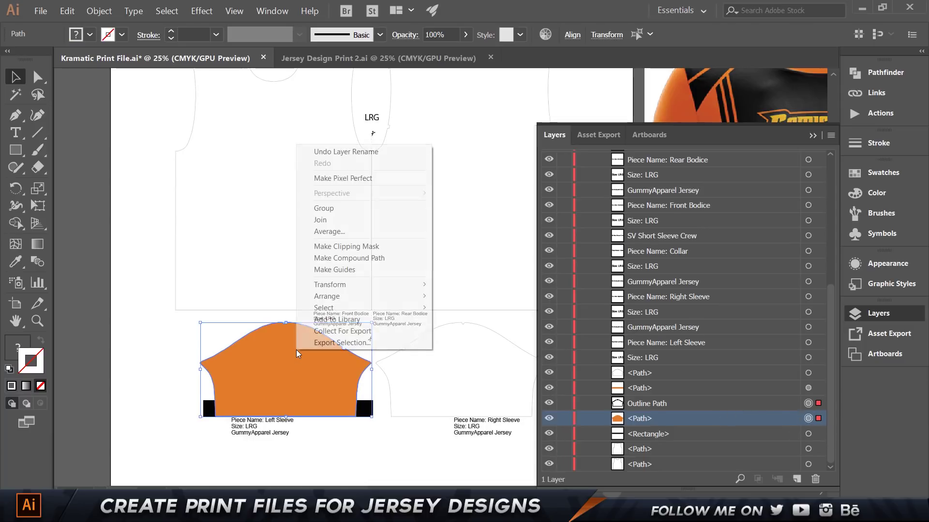
click(350, 247)
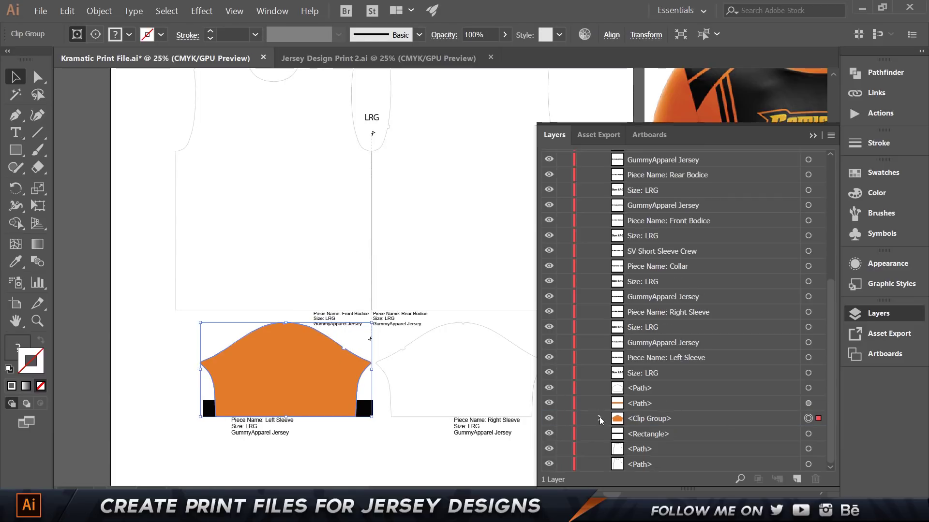
Step: Move the black cuff rectangle into the left sleeve's clip group, between Outline Path and the orange path
click(600, 418)
scroll(665, 356, down, 1)
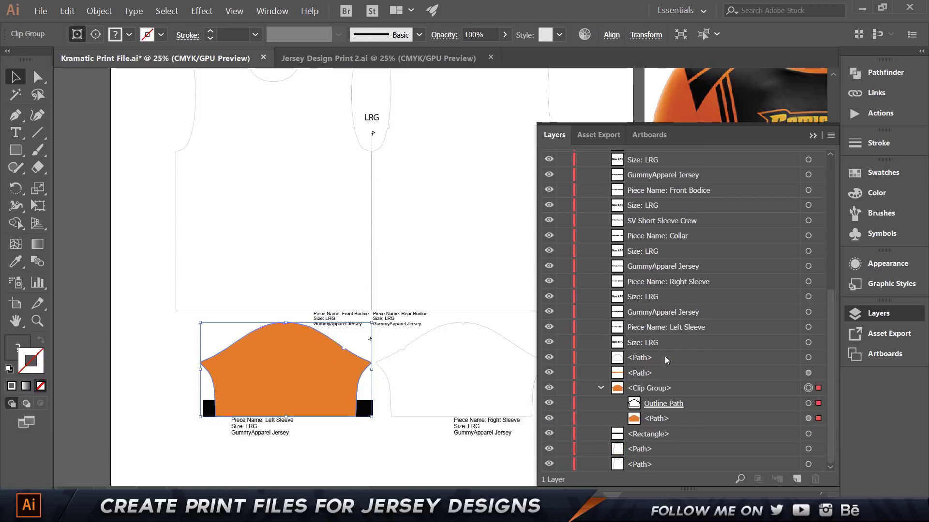
click(663, 405)
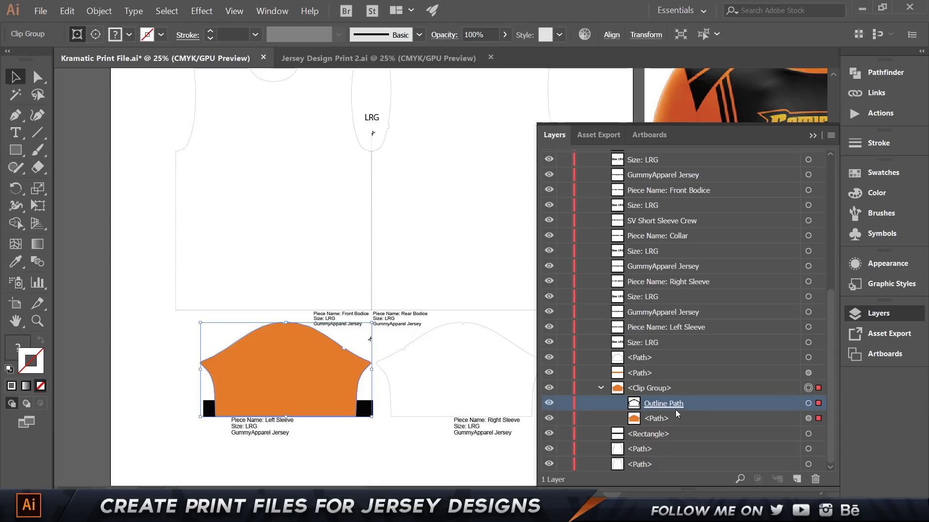
click(656, 419)
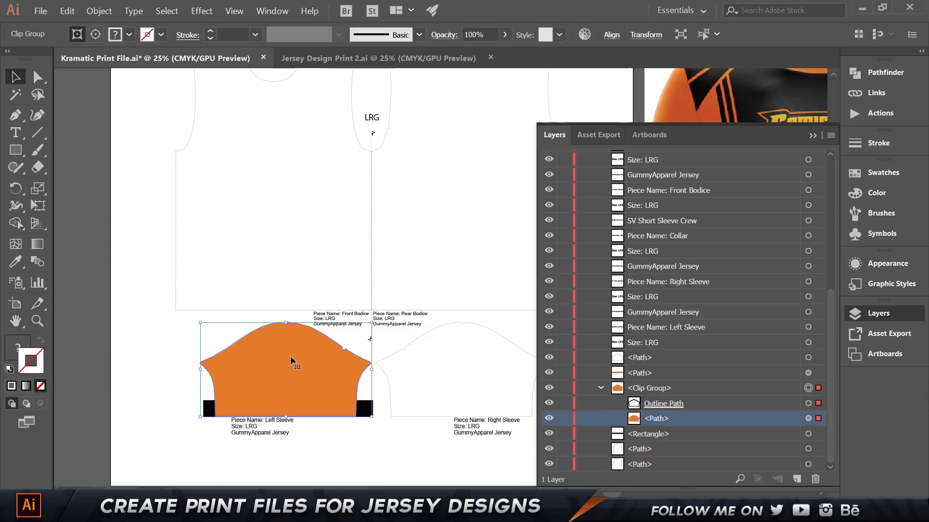
click(649, 434)
drag(648, 434, 651, 426)
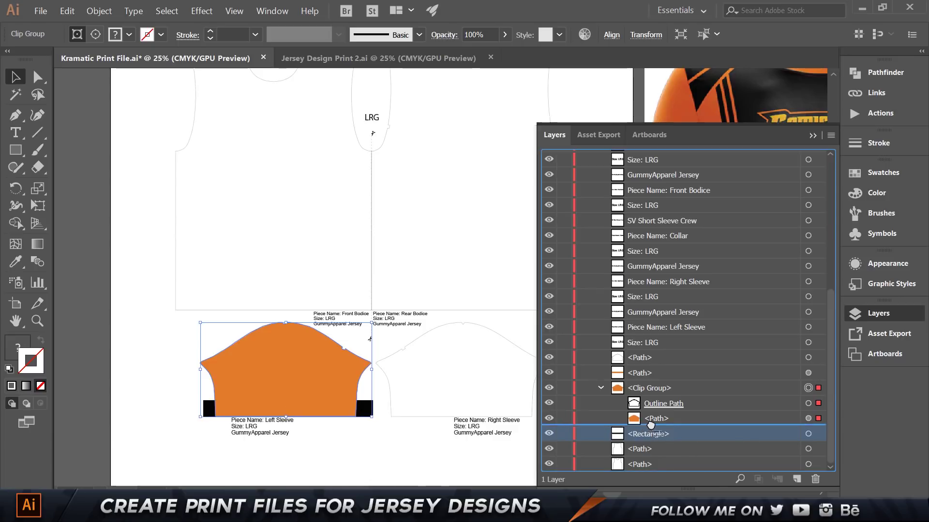
click(472, 452)
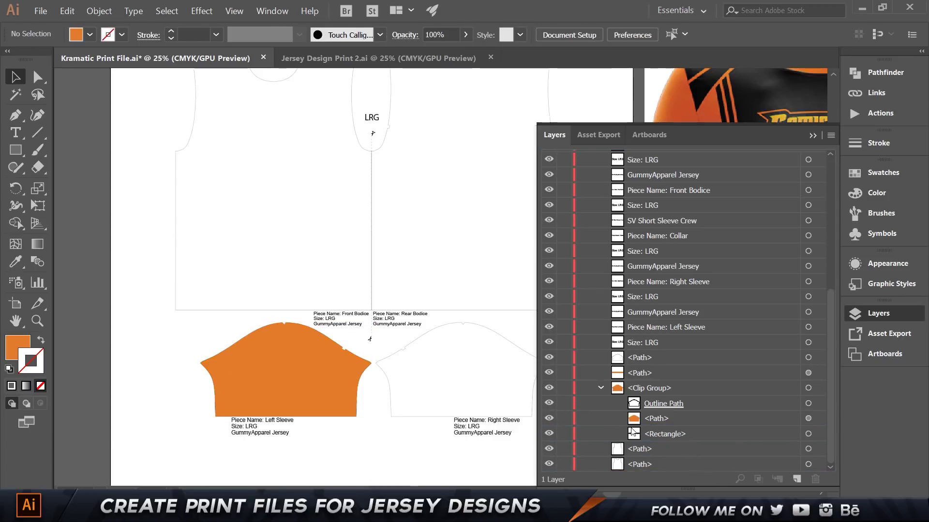
drag(665, 433, 655, 417)
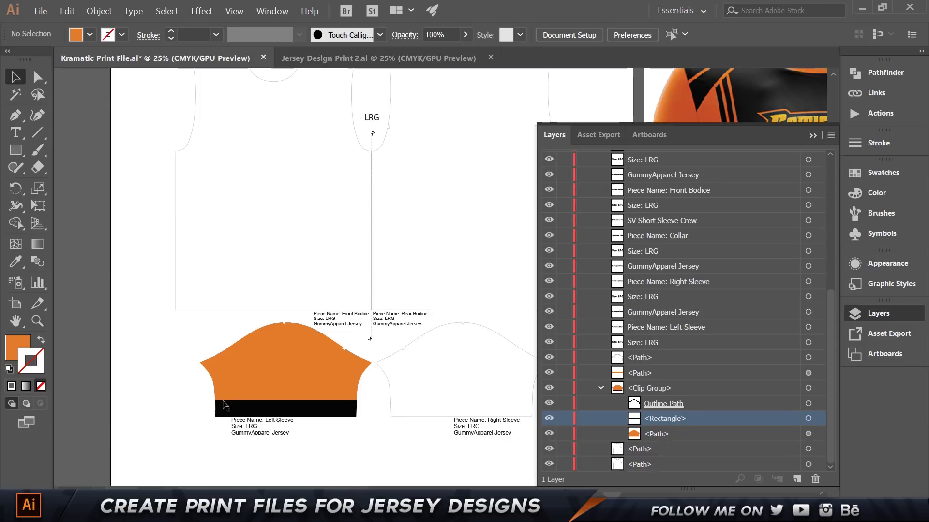
click(662, 407)
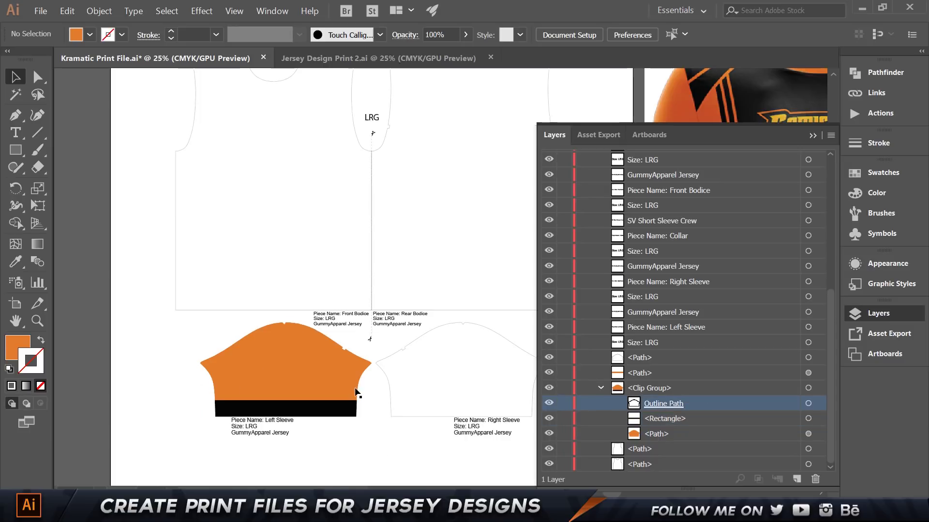
Step: Examine the clipped sleeve's edges and black cuff up close, and compare the sleeves with the jersey reference image
scroll(370, 382, up, 6)
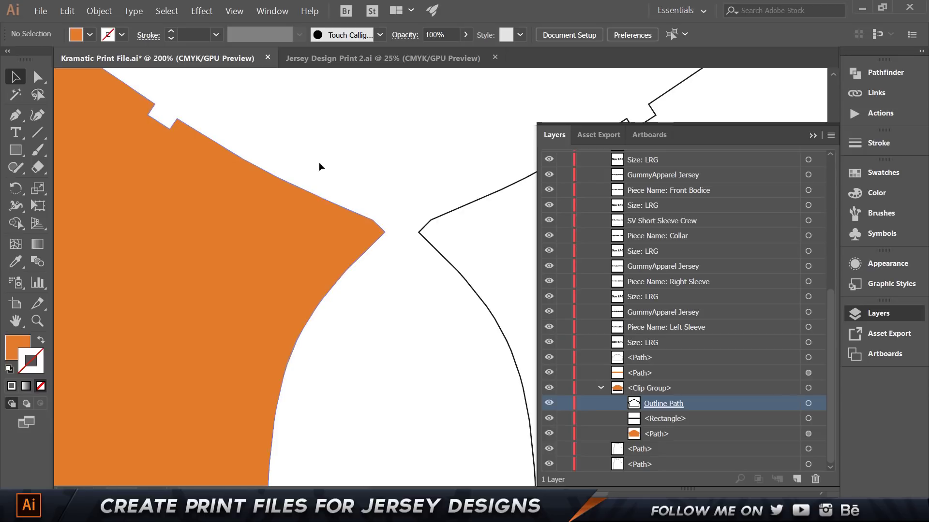
alt+scroll(340, 168, down, 3)
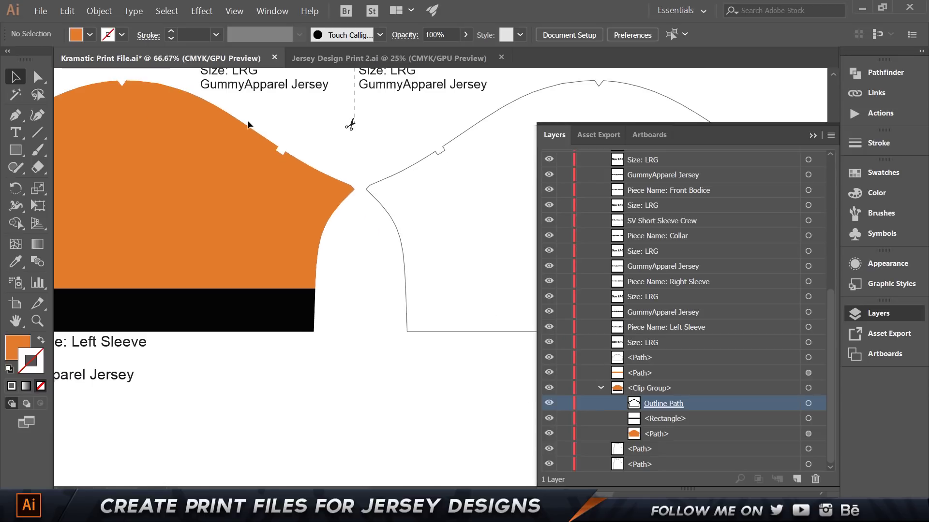
scroll(383, 155, left, 5)
scroll(383, 155, up, 3)
scroll(465, 176, right, 2)
scroll(465, 175, down, 1)
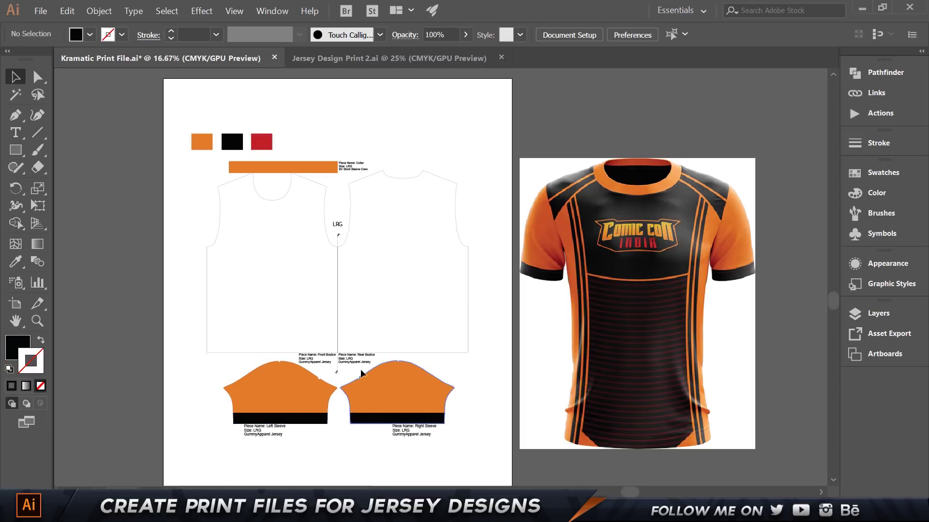
scroll(326, 443, up, 1)
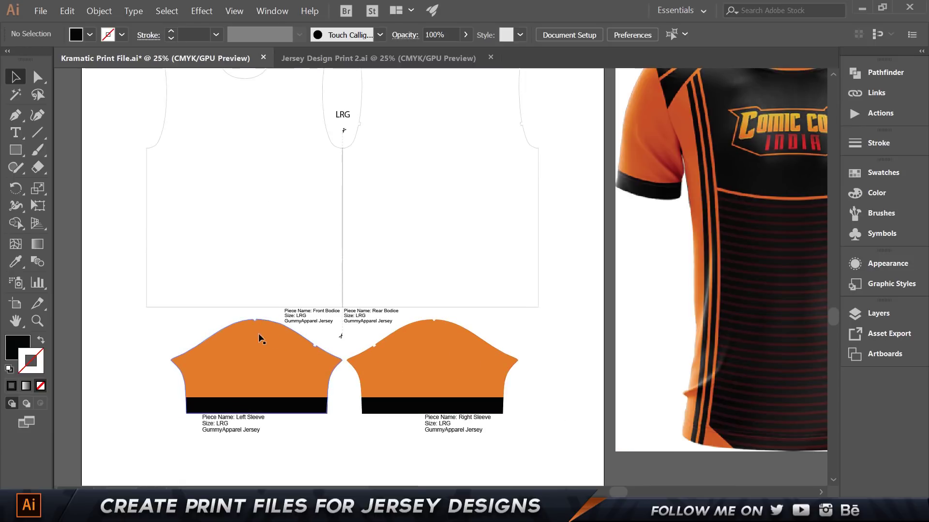
Step: Move the jersey reference image to the other side of the LRG pattern pieces, beside the front bodice
scroll(735, 164, up, 2)
scroll(616, 297, right, 5)
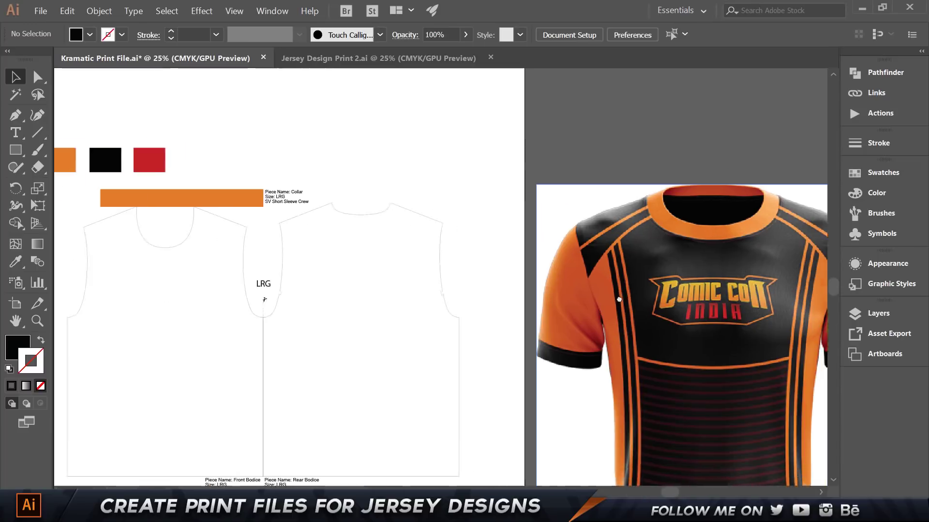
scroll(383, 194, down, 2)
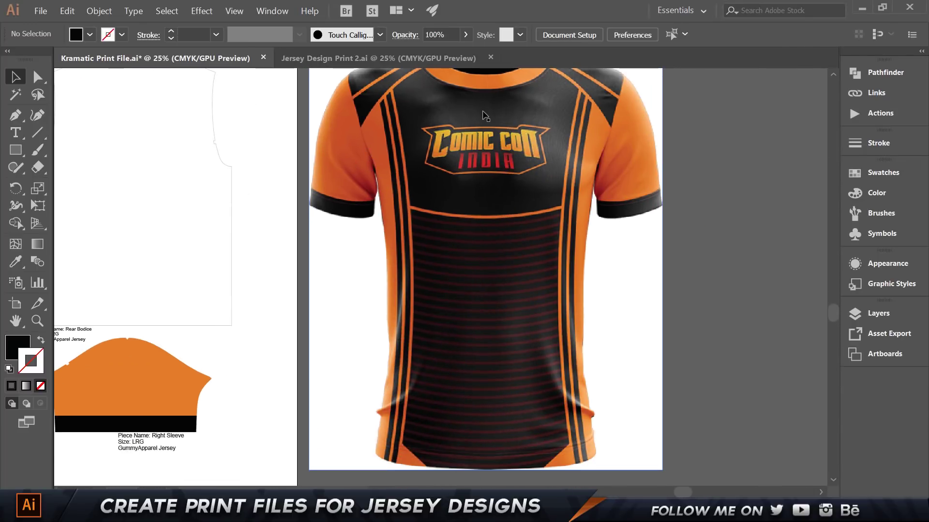
scroll(341, 167, down, 1)
drag(341, 168, 414, 200)
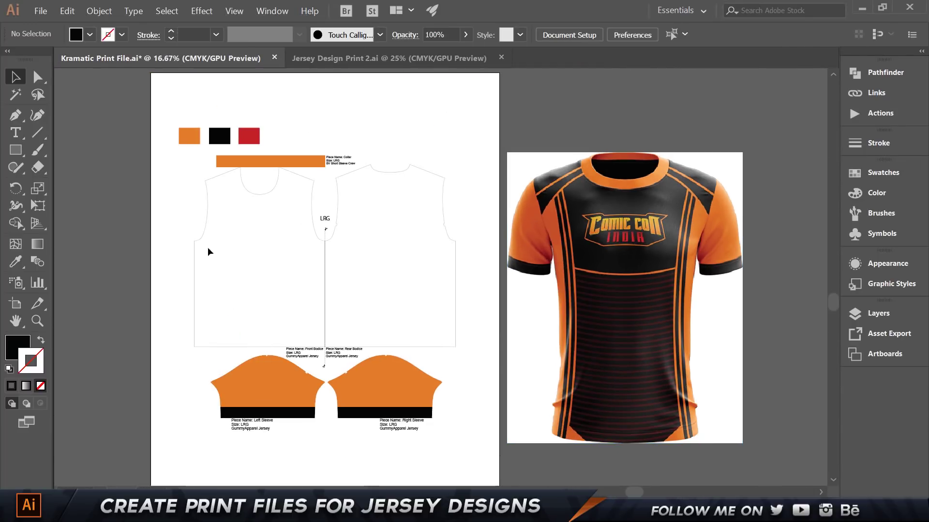
click(277, 186)
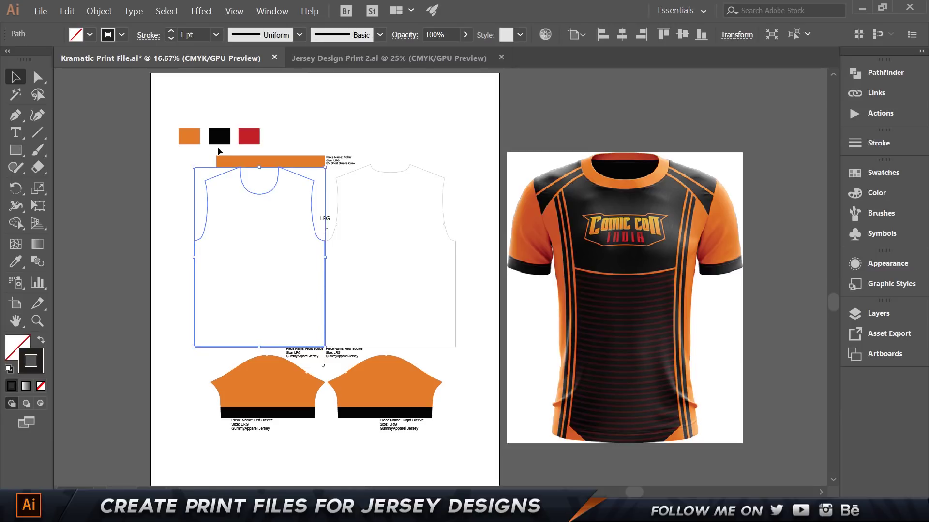
drag(660, 251, 186, 246)
scroll(535, 201, left, 5)
scroll(535, 201, up, 2)
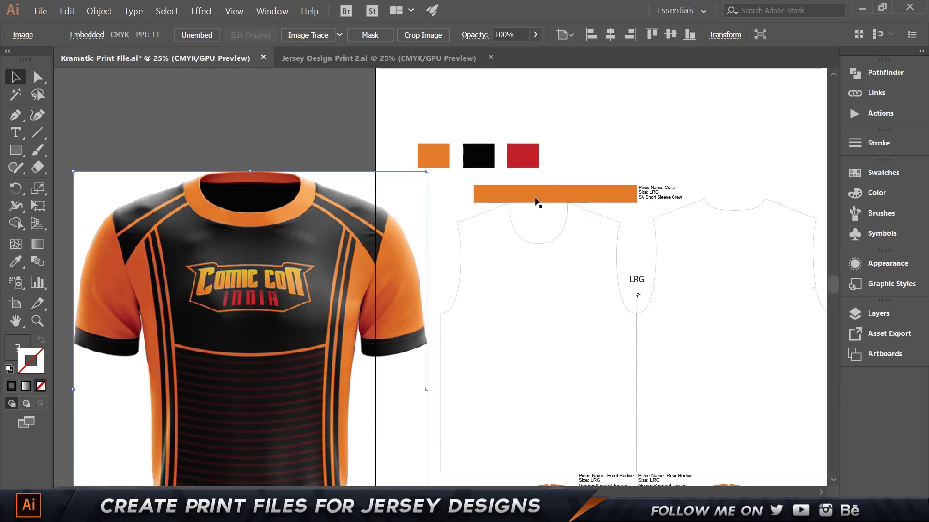
scroll(652, 153, right, 1)
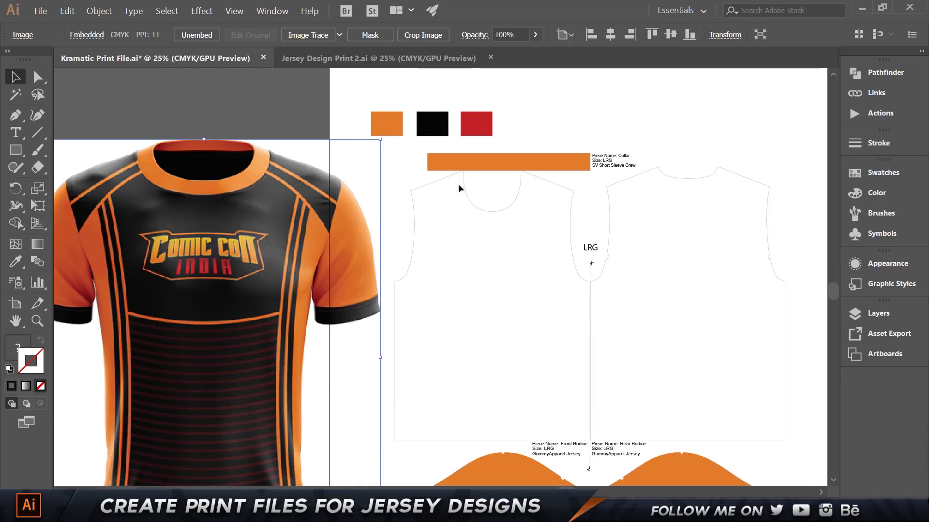
Step: Draw a curved line with the Pen tool across the front bodice's shoulder, from outside the armhole to just inside the neckline
click(450, 159)
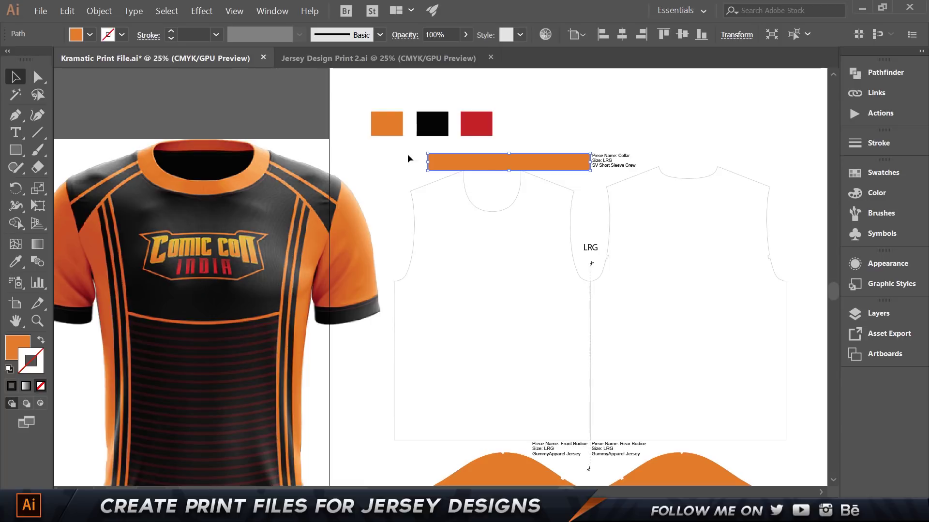
drag(488, 236, 492, 260)
scroll(416, 232, up, 1)
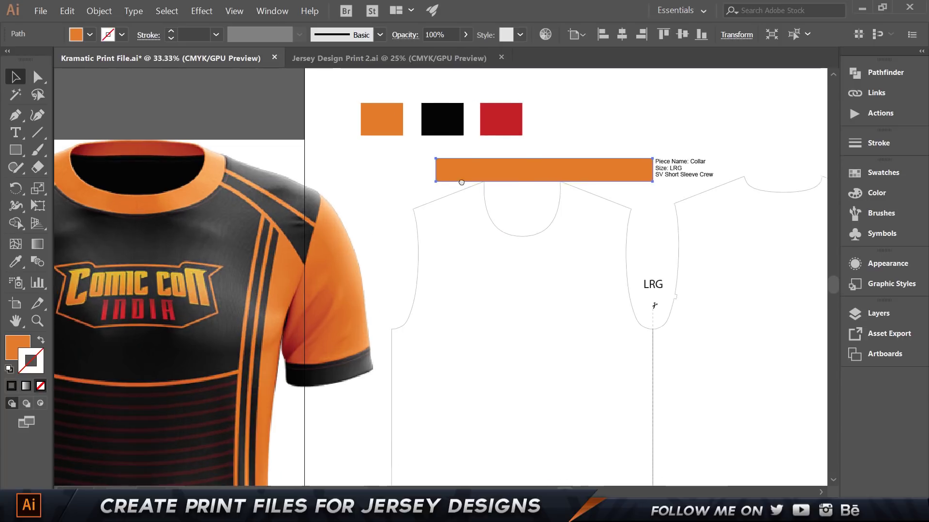
scroll(461, 183, left, 3)
click(480, 145)
key(ctrl+shift+a)
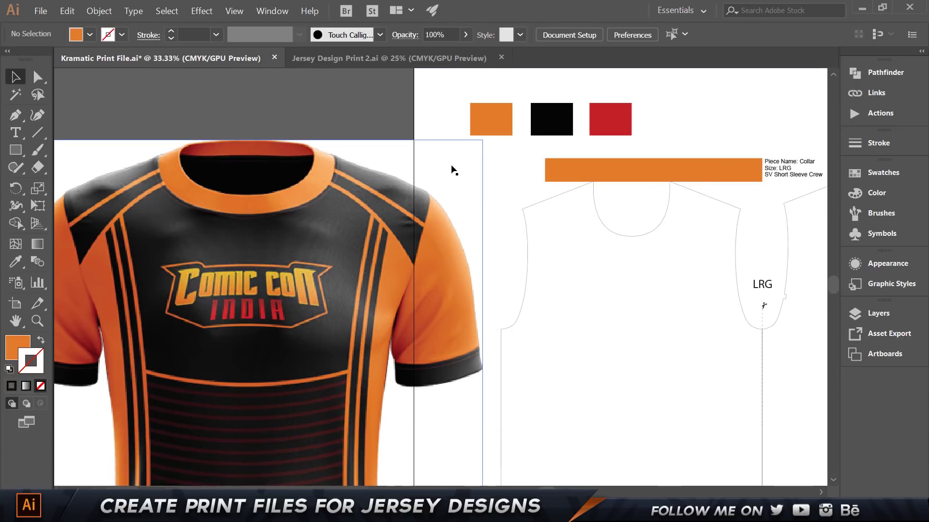
key(p)
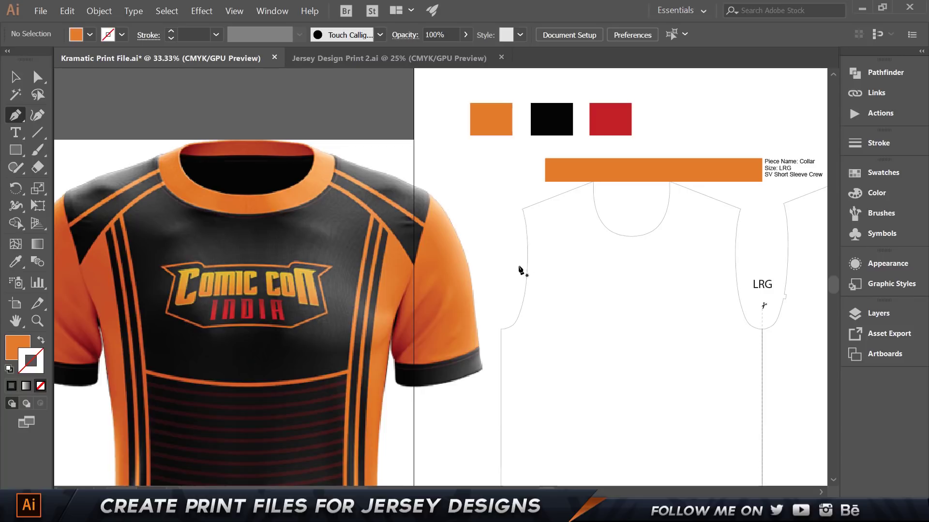
click(520, 257)
drag(611, 197, 663, 190)
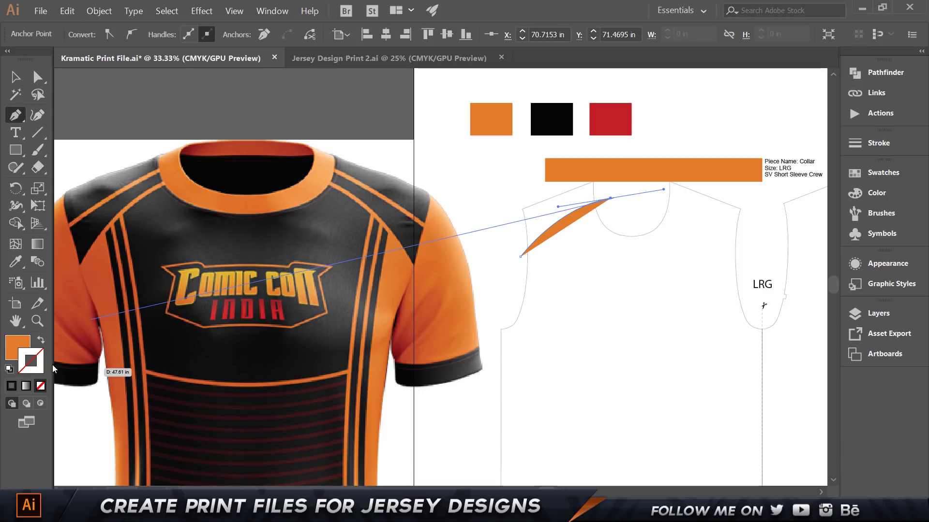
Step: Give the shoulder curve the orange swatch color as its stroke, with no fill
key(shift+x)
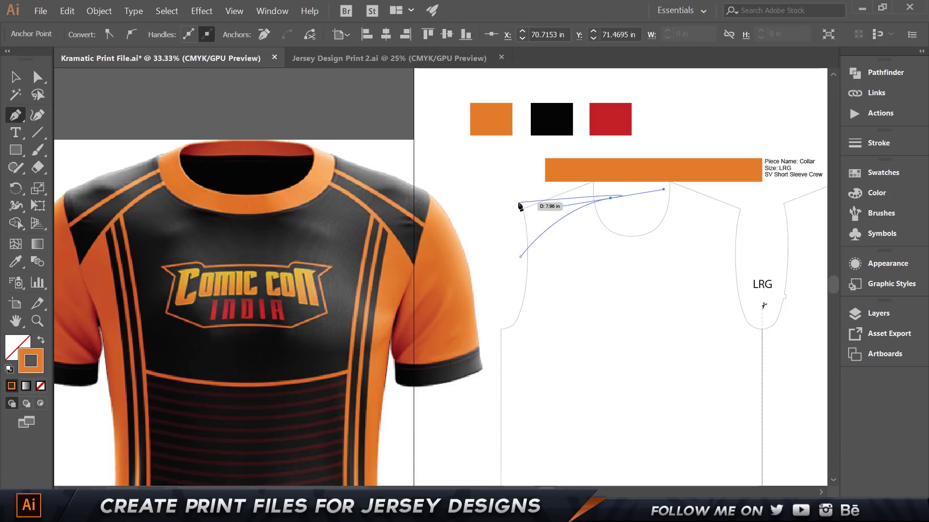
key(v)
click(523, 172)
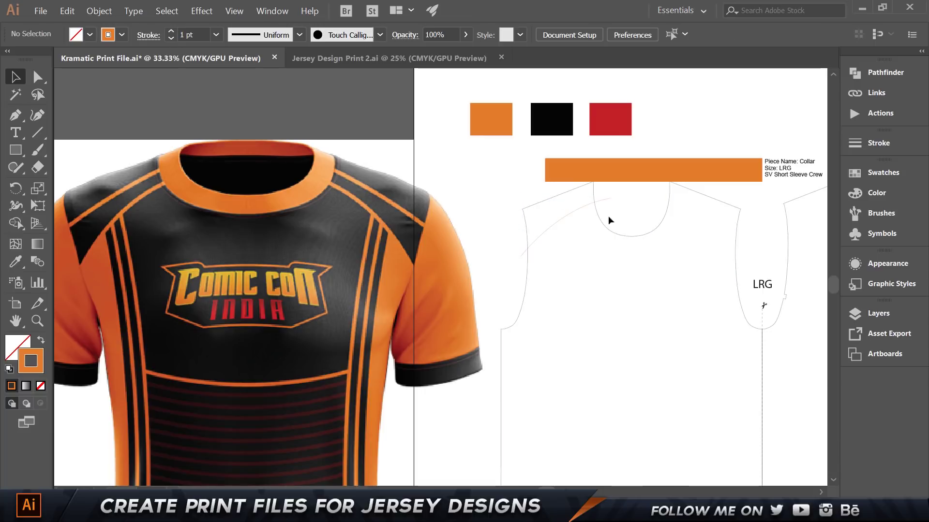
click(589, 208)
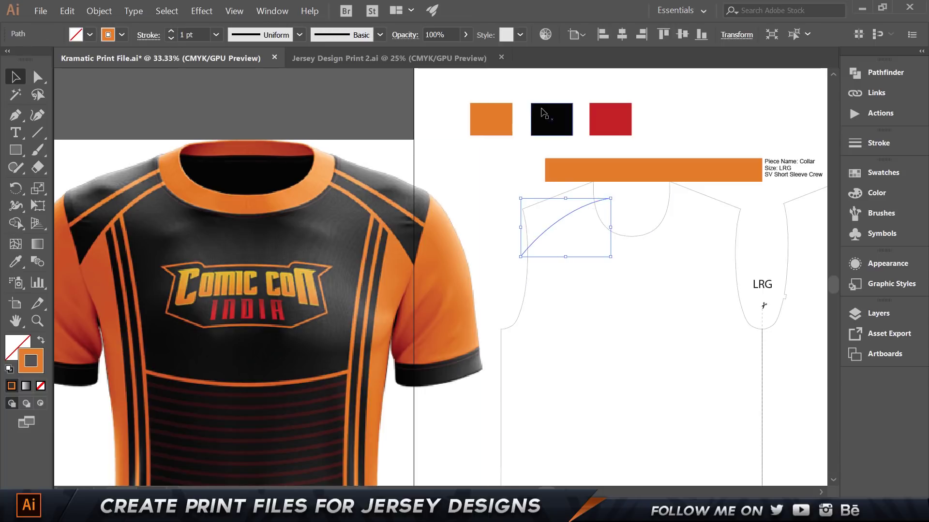
key(i)
click(504, 116)
key(v)
key(shift+x)
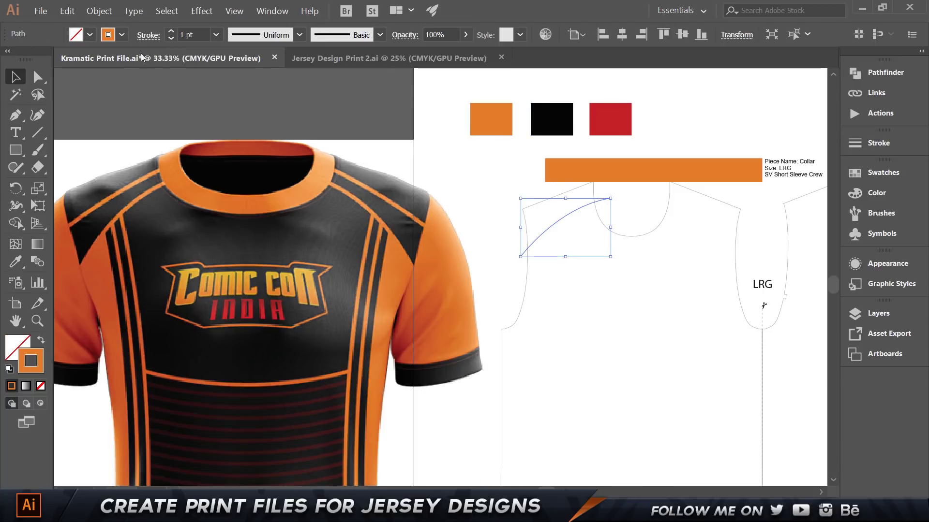
Step: Try a stroke weight of 10 pt on the shoulder curve
click(205, 34)
text(5)
key(BackSpace)
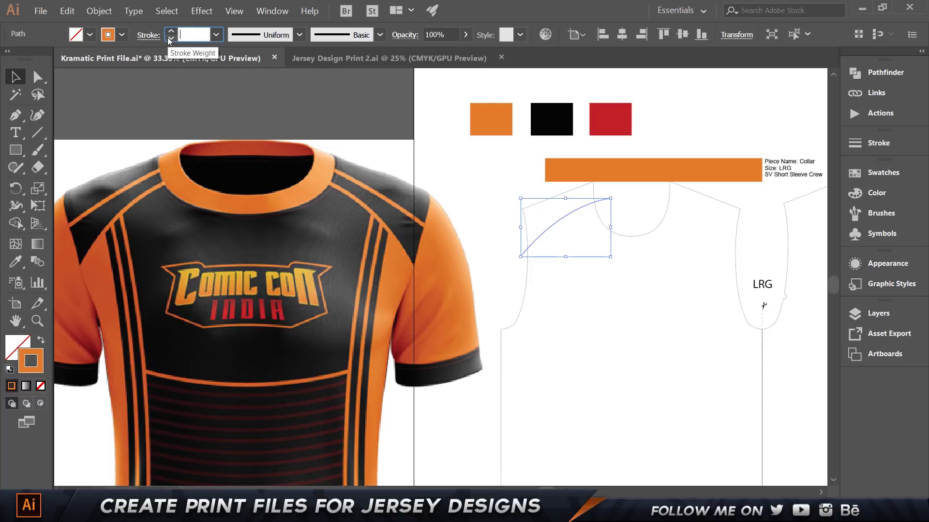
key(Return)
click(490, 170)
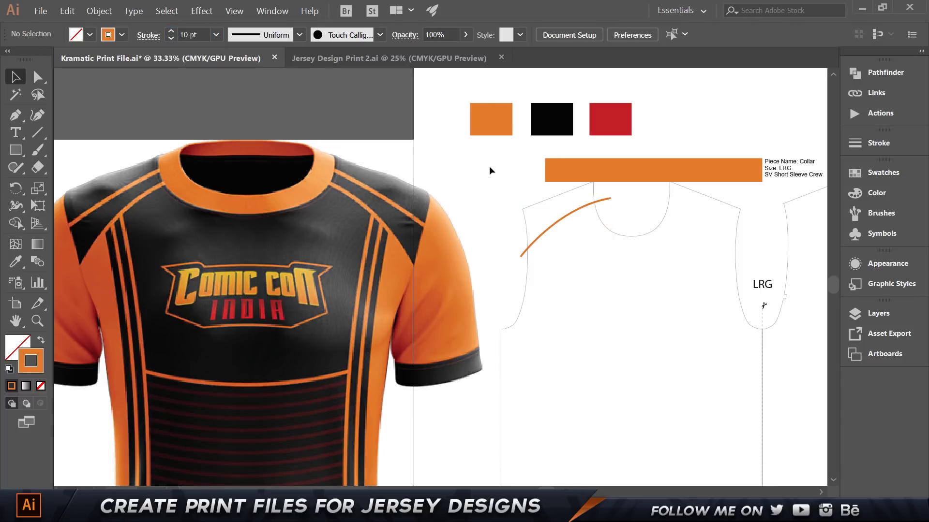
Step: Try a thicker stroke weight of 25 pt on the shoulder curve
click(553, 224)
key(ctrl+shift+a)
click(532, 218)
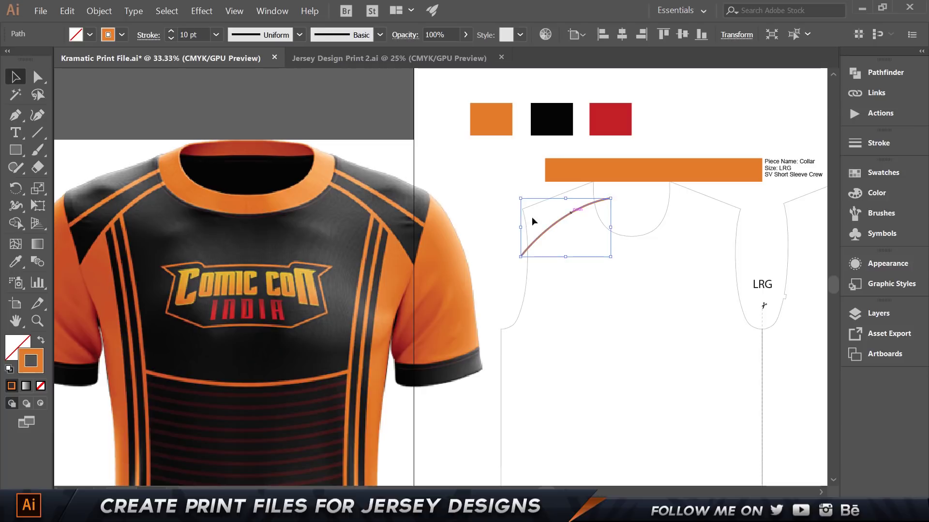
click(193, 34)
text(25)
key(Return)
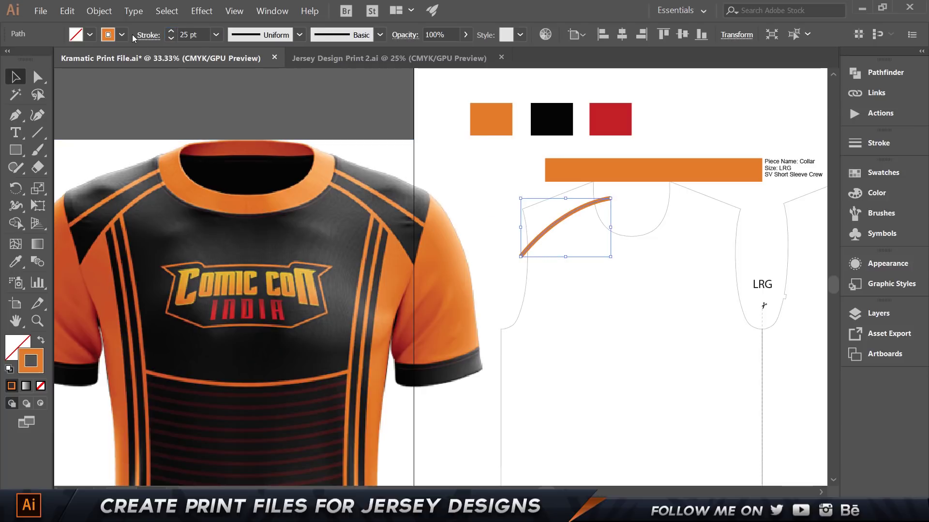
click(478, 145)
Step: Set the shoulder curve's stroke weight to 20 pt
click(559, 225)
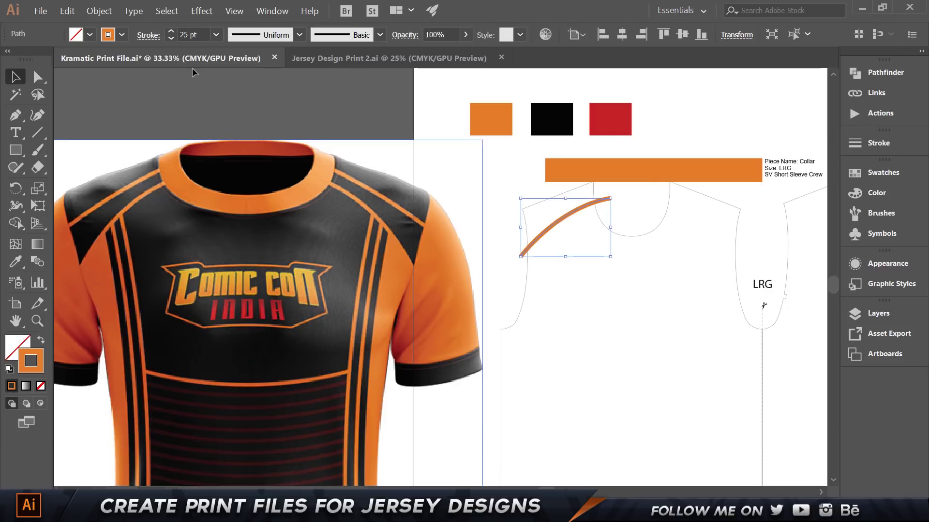
click(198, 35)
text(20)
key(Return)
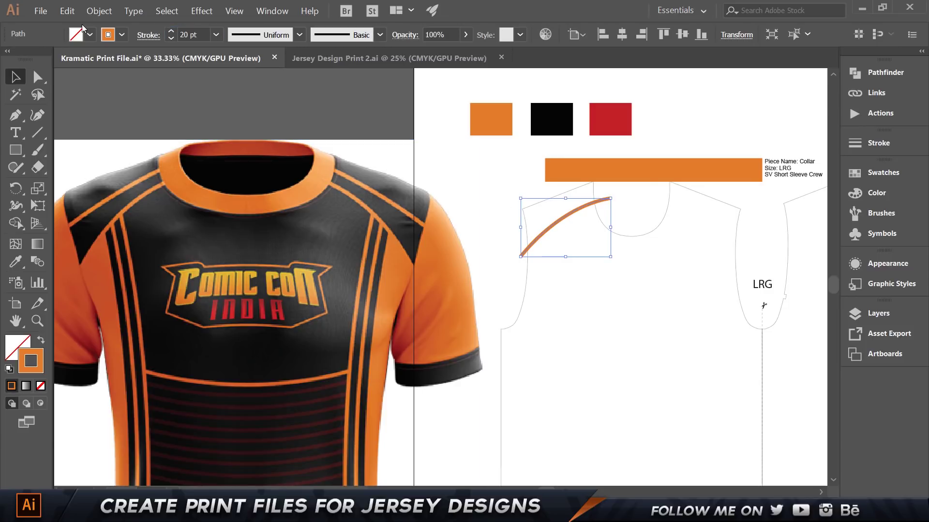
click(539, 193)
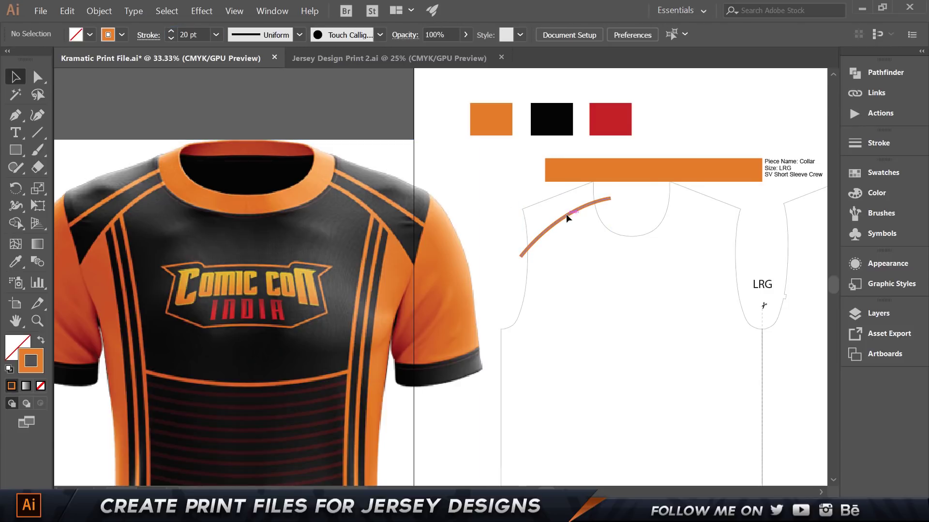
Step: Duplicate the orange shoulder curve just below the original, then rotate and stretch the copy to span from the armhole to the neckline
drag(565, 213, 568, 240)
drag(615, 219, 593, 222)
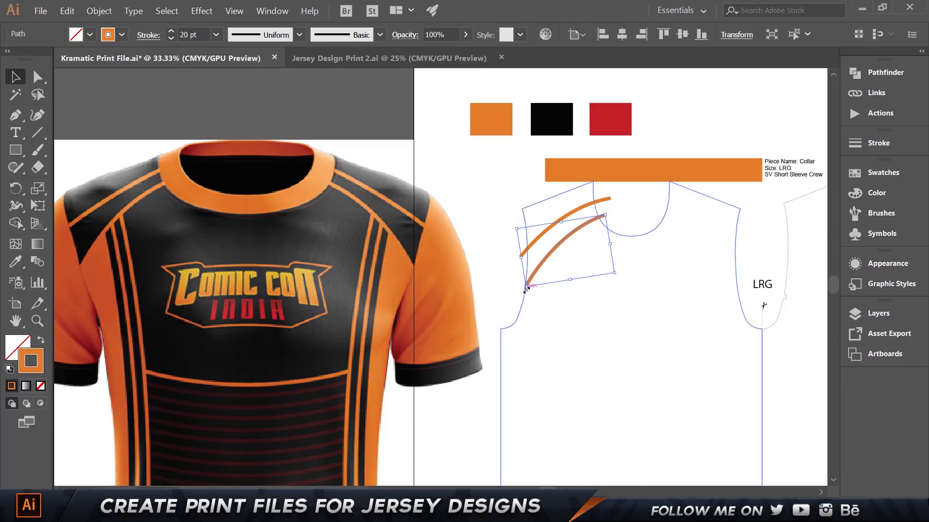
drag(526, 288, 521, 292)
click(587, 231)
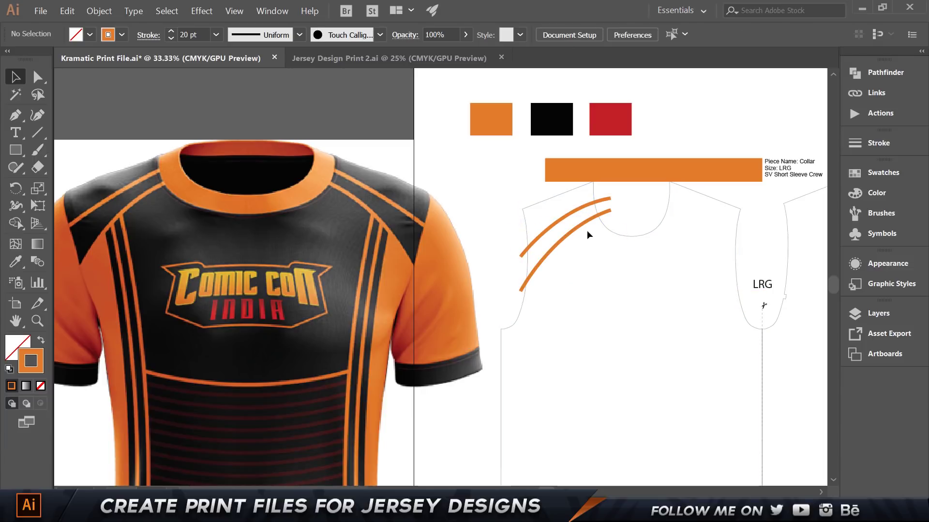
Step: Nudge both orange shoulder curves slightly upward on the front bodice
click(569, 236)
key(shift+Up)
key(shift+Up)
key(shift+Up)
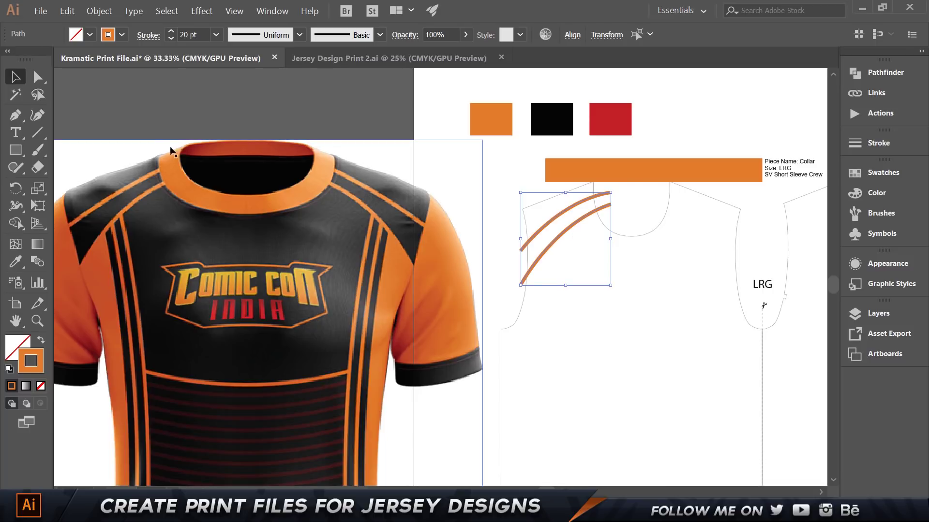
click(537, 184)
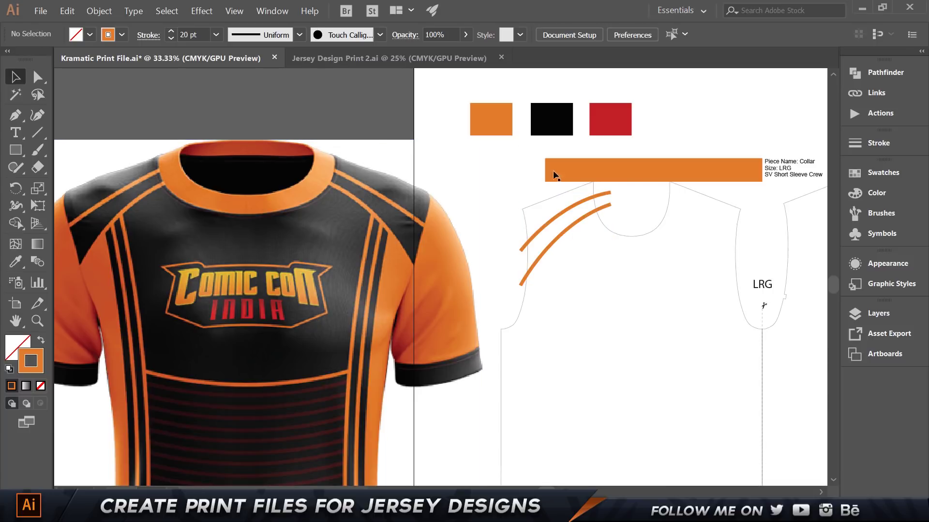
Step: Draw the side panel's curved inner edge with the Pen tool, from the lower shoulder curve to just below the front bodice's hem
scroll(428, 154, down, 3)
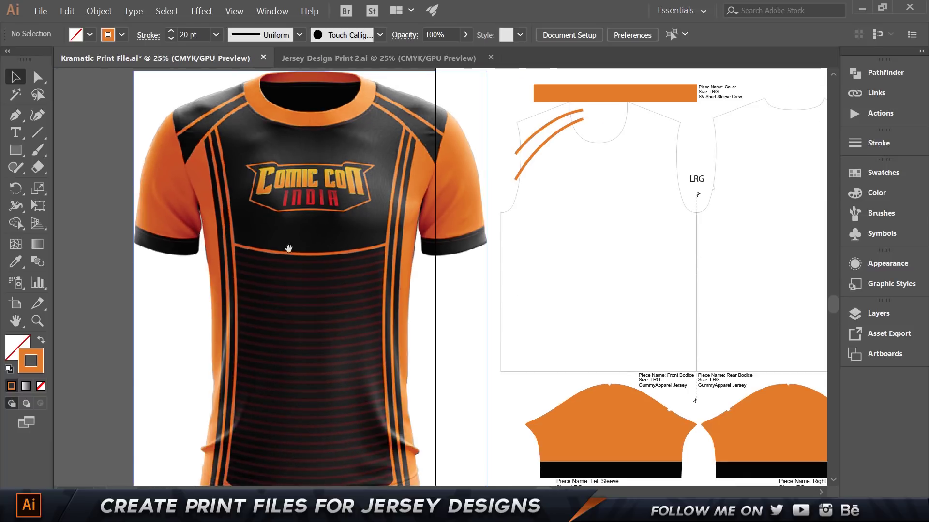
scroll(214, 90, down, 2)
scroll(669, 146, right, 2)
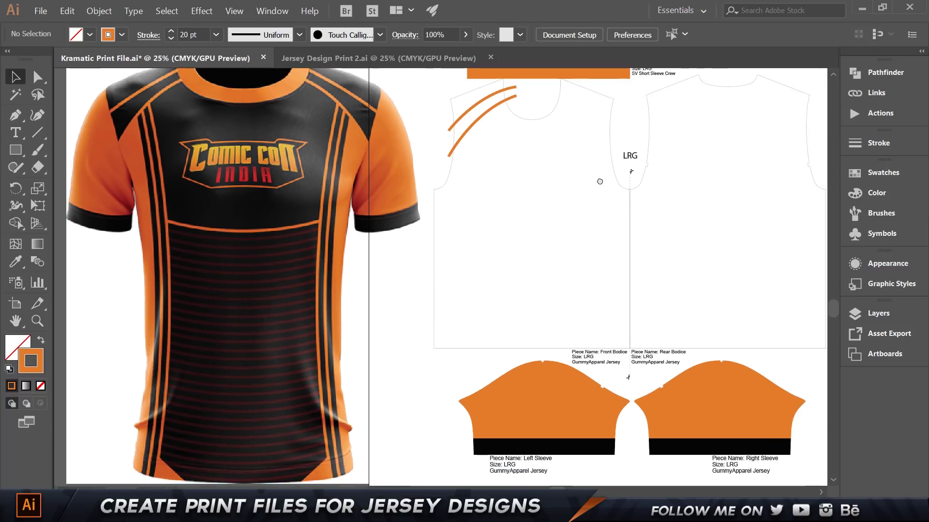
key(p)
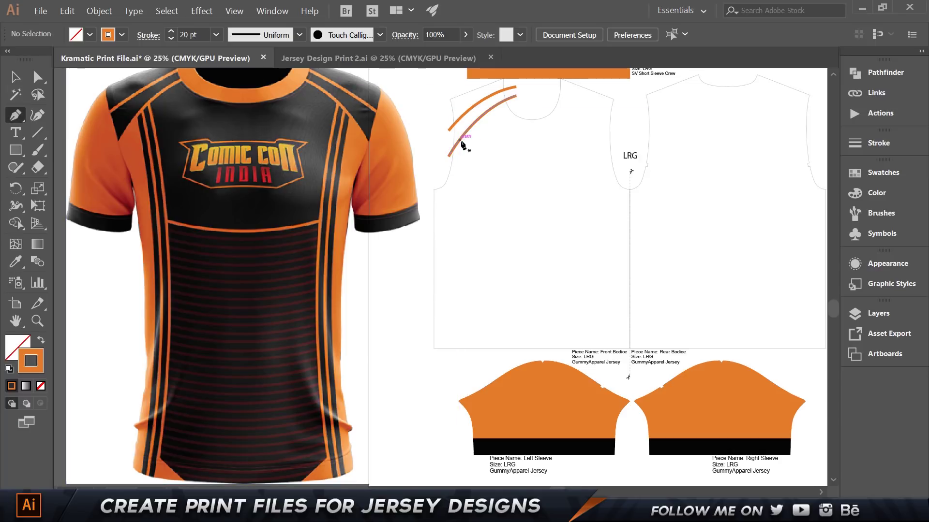
click(469, 129)
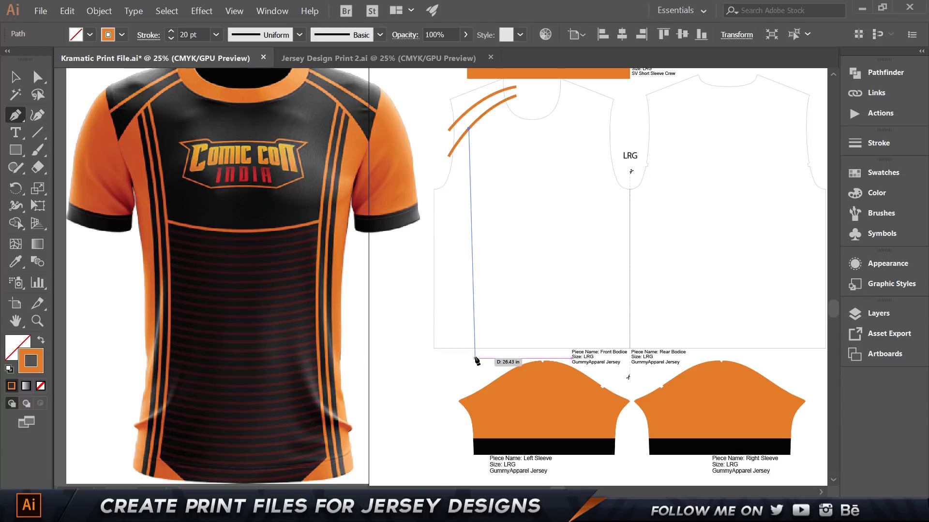
mouse_move(461, 357)
mouse_down()
mouse_move(425, 384)
mouse_move(416, 448)
mouse_move(439, 466)
mouse_move(435, 480)
mouse_up()
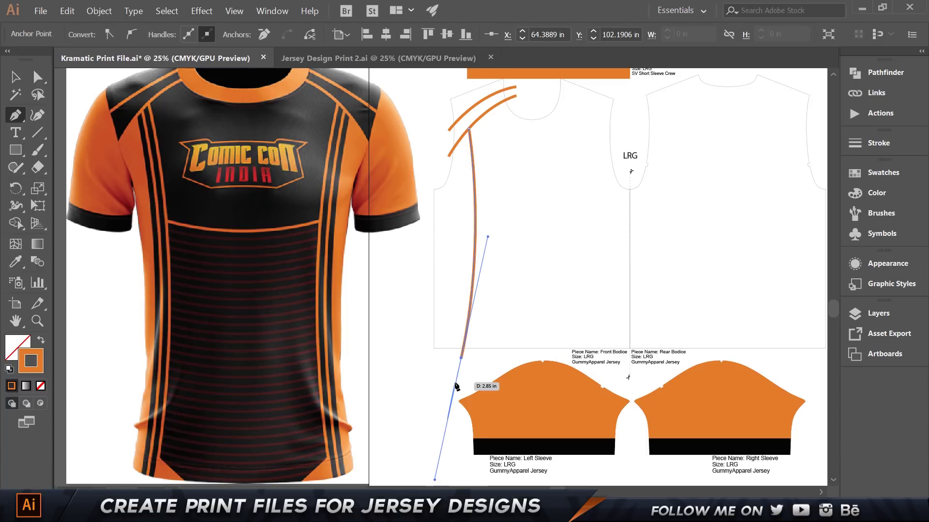
Step: Close the side panel shape with straight segments outside the front bodice's edge, and give it an orange fill with no stroke
click(461, 359)
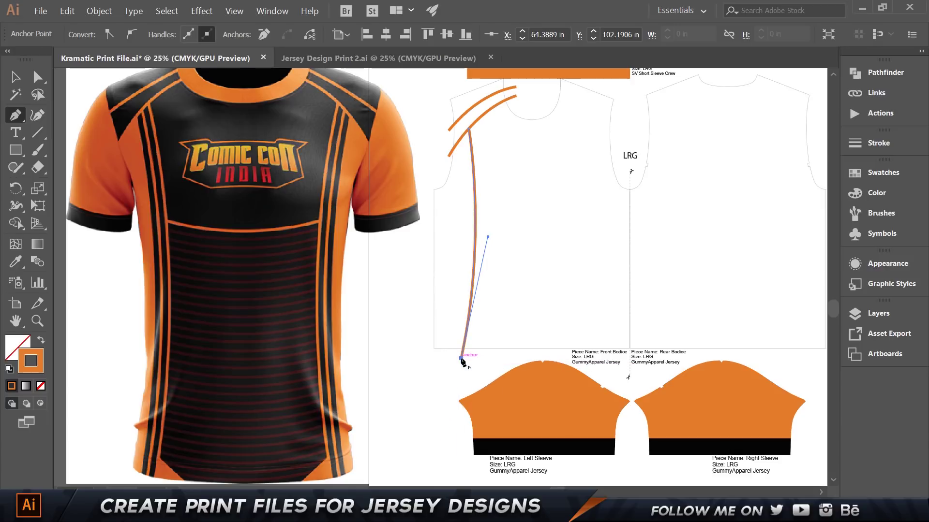
click(405, 350)
click(411, 128)
click(449, 163)
click(453, 148)
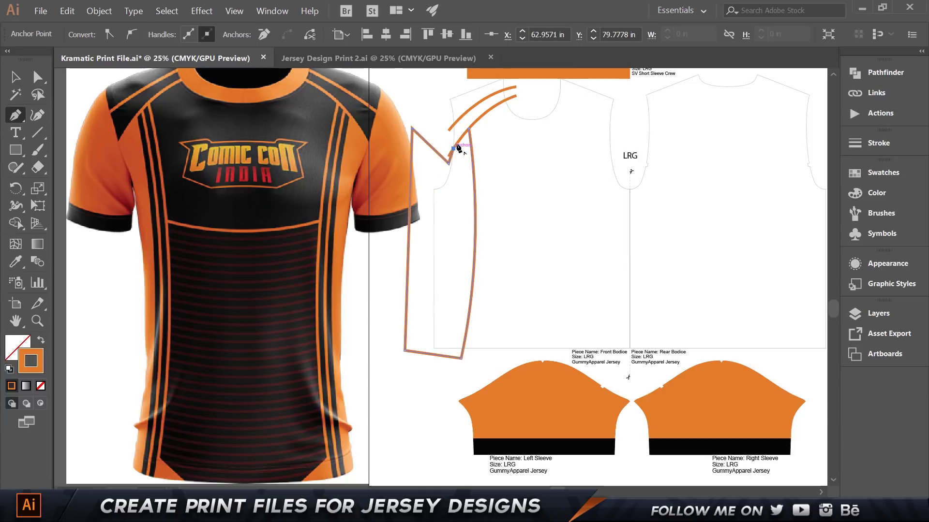
click(469, 129)
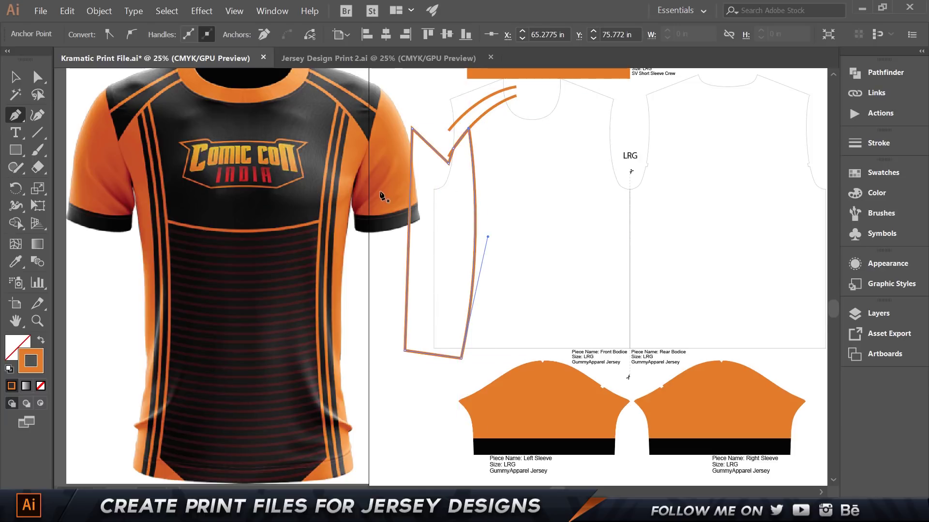
key(v)
click(41, 340)
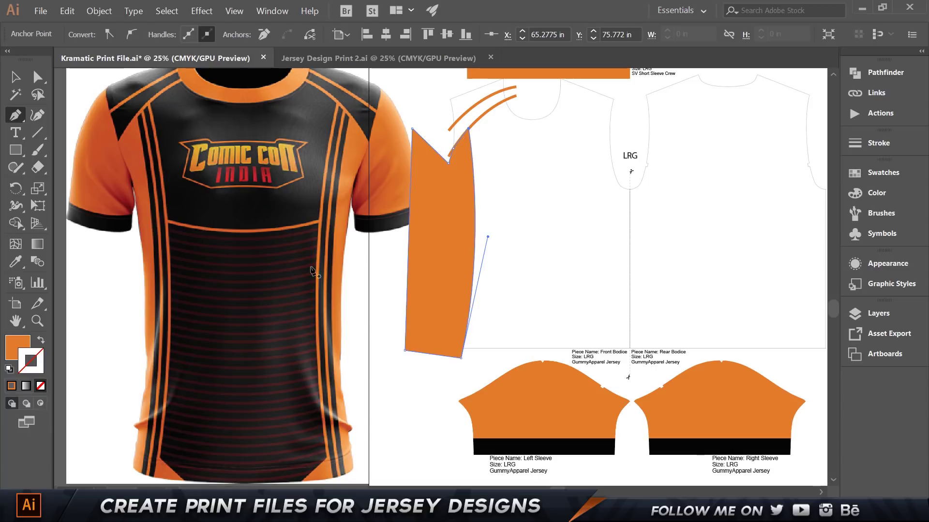
Step: Move the orange side panel and both shoulder curves down the layer stack to directly above the front bodice outline
click(389, 400)
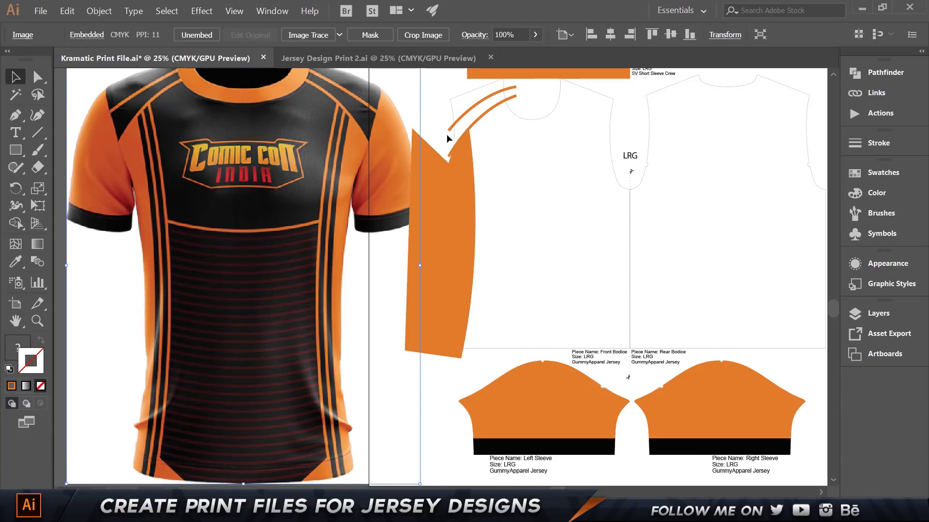
drag(622, 107, 531, 150)
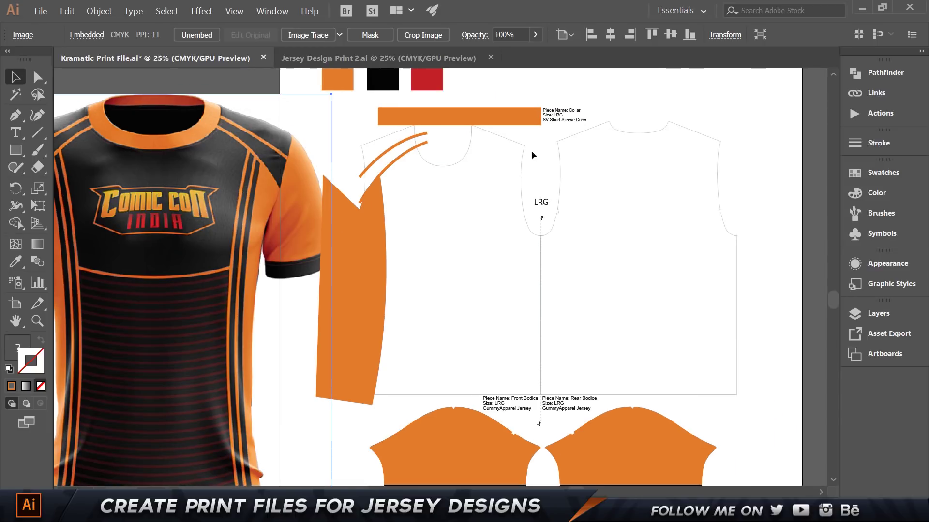
scroll(439, 151, up, 2)
click(878, 314)
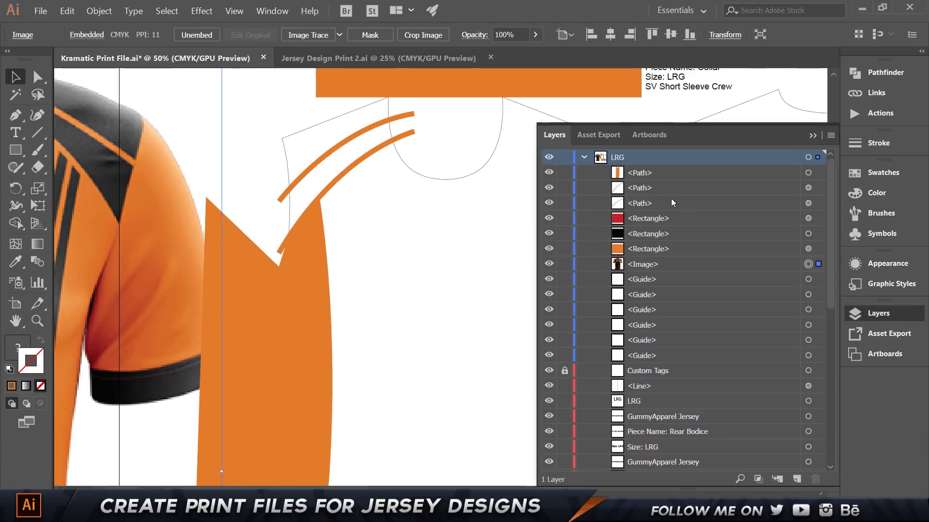
click(645, 174)
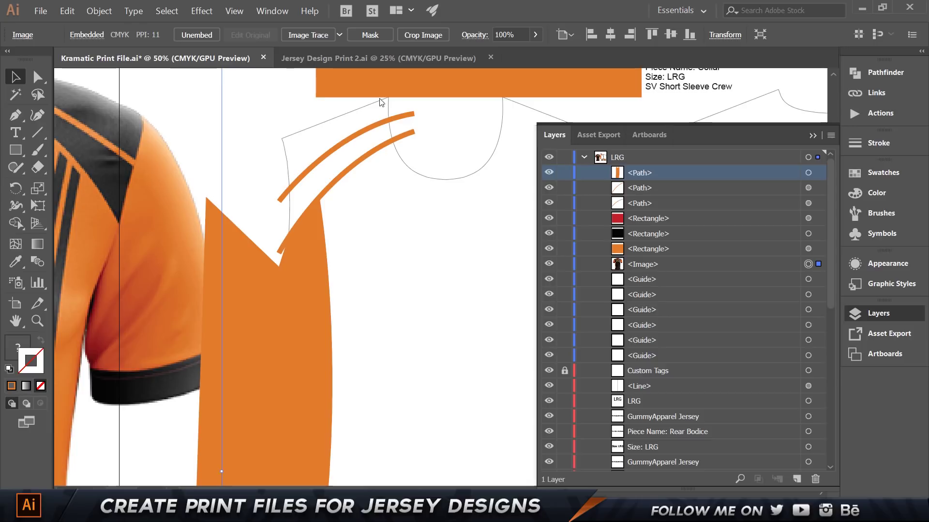
click(361, 106)
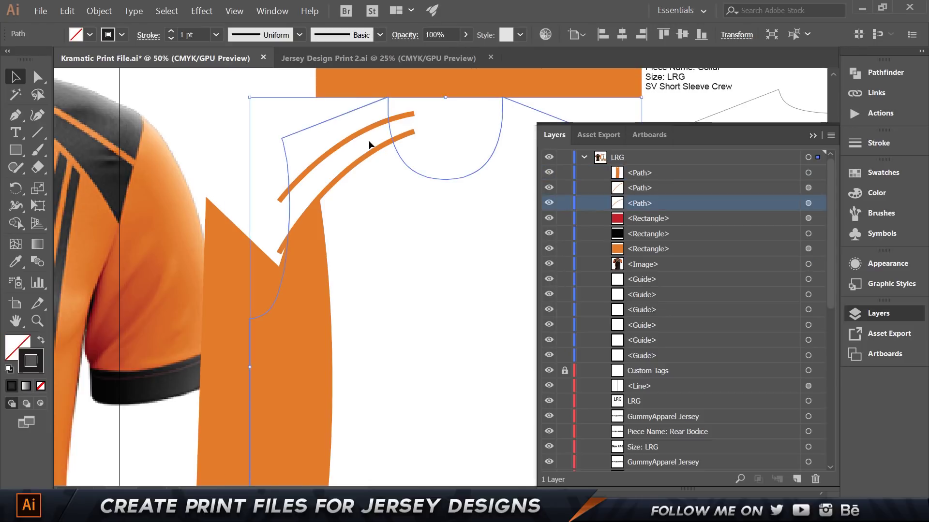
scroll(690, 214, down, 10)
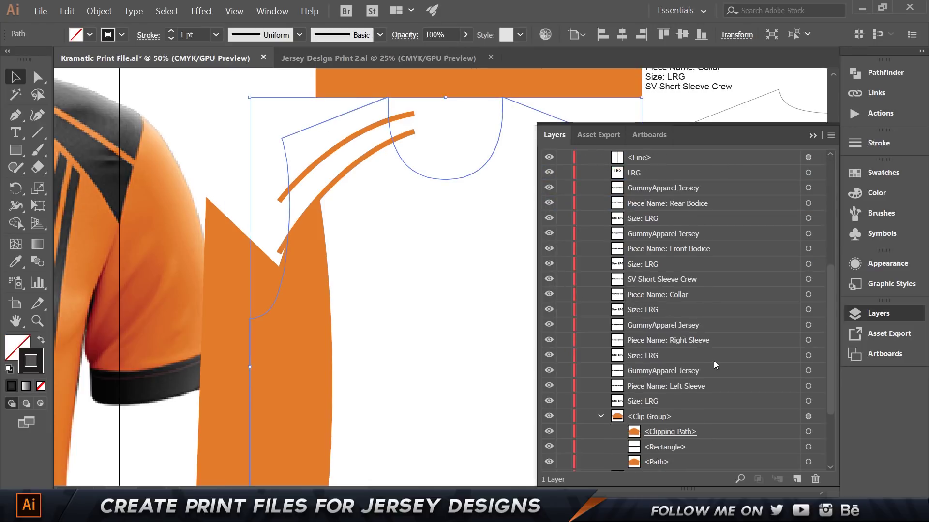
click(708, 469)
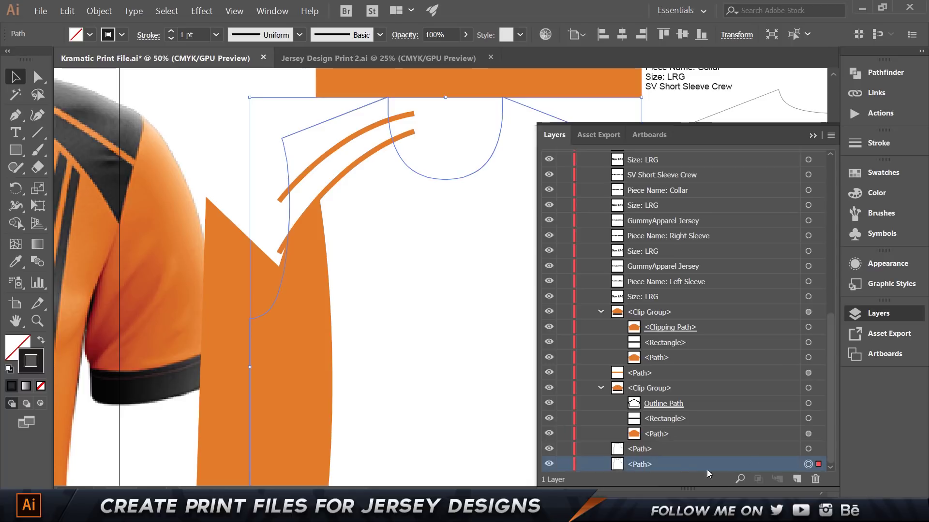
scroll(657, 196, up, 10)
shift+click(639, 203)
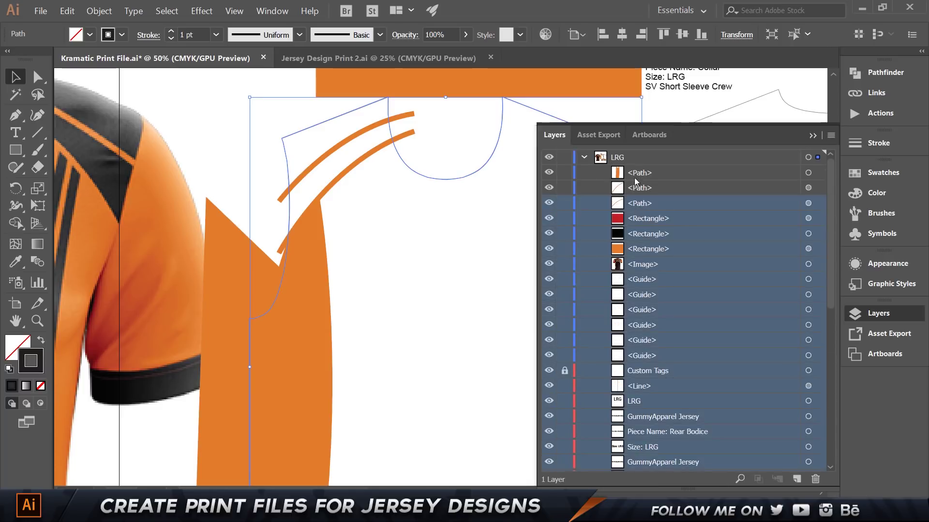
click(638, 173)
shift+click(642, 203)
drag(645, 191, 655, 454)
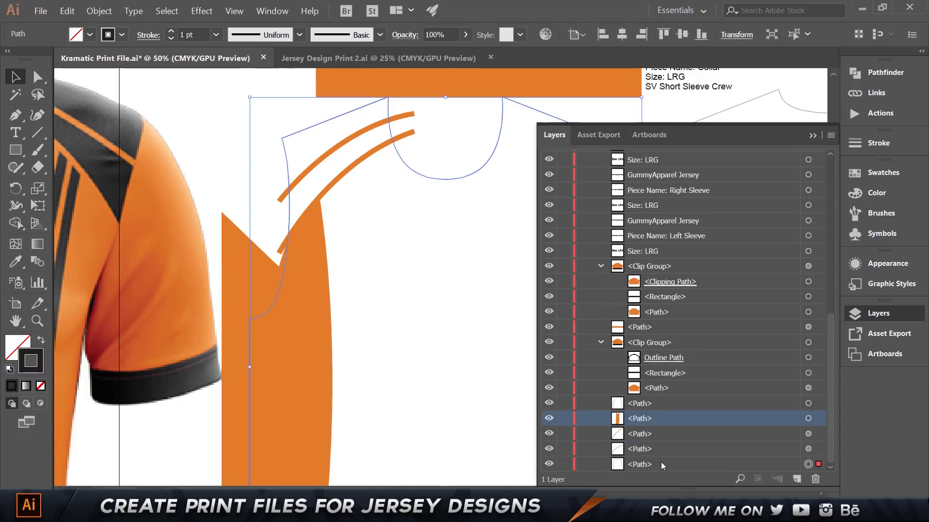
Step: Try to make a clipping mask from the front bodice outline and the upper shoulder curve, then undo it
click(656, 464)
shift+click(655, 448)
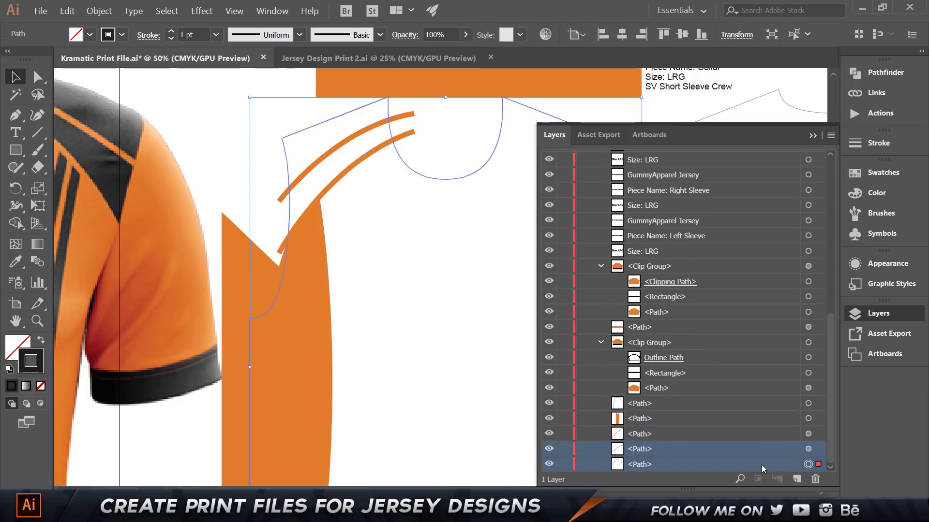
shift+click(807, 451)
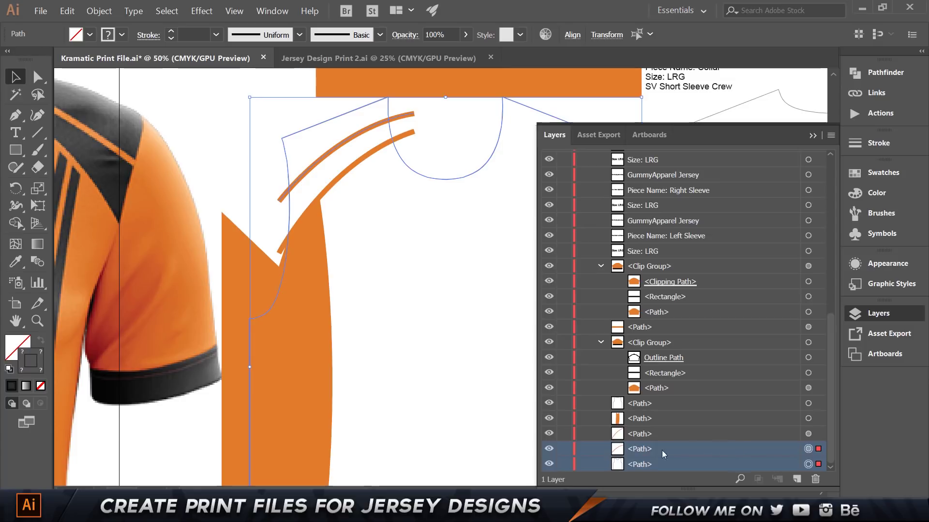
right_click(325, 156)
click(375, 259)
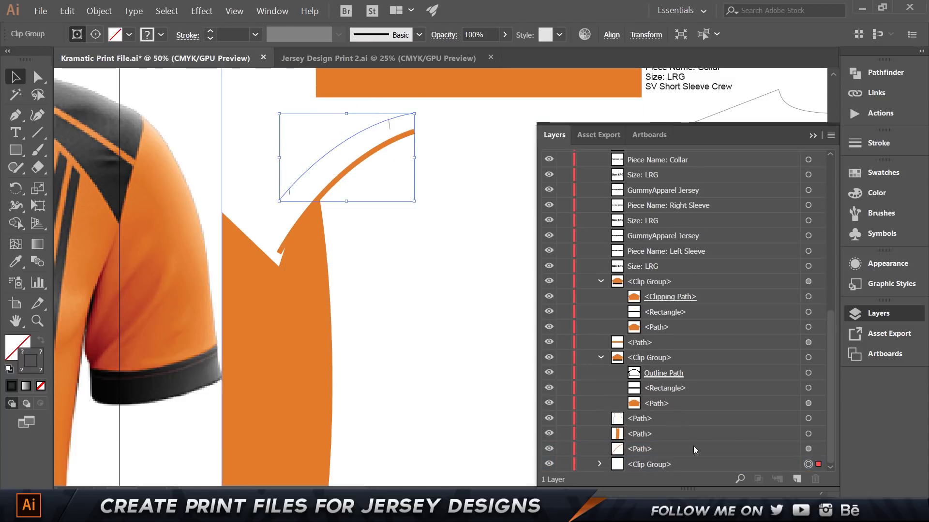
click(599, 464)
scroll(653, 435, down, 1)
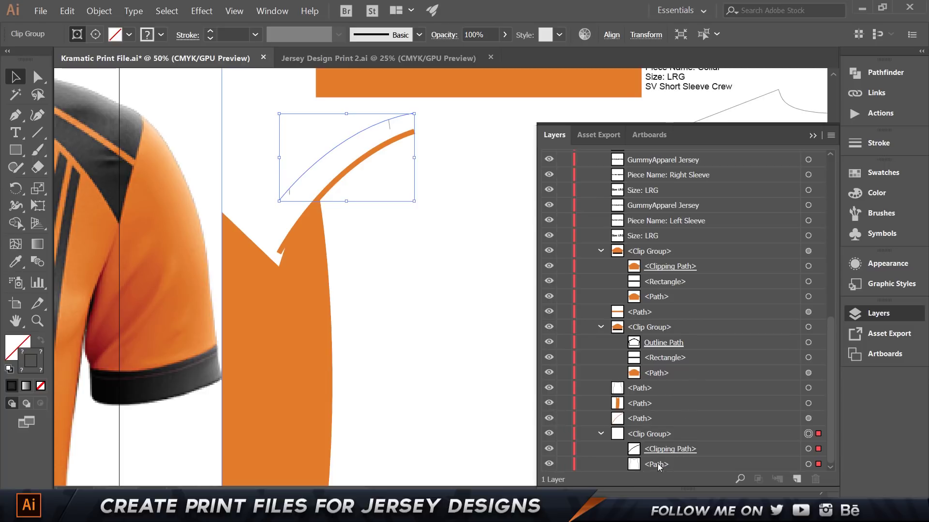
drag(657, 465, 659, 443)
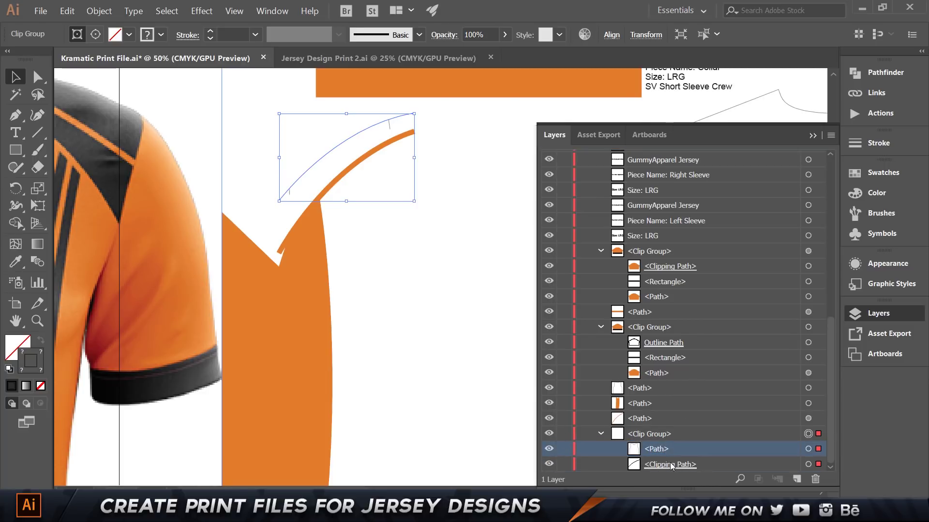
key(ctrl+alt+7)
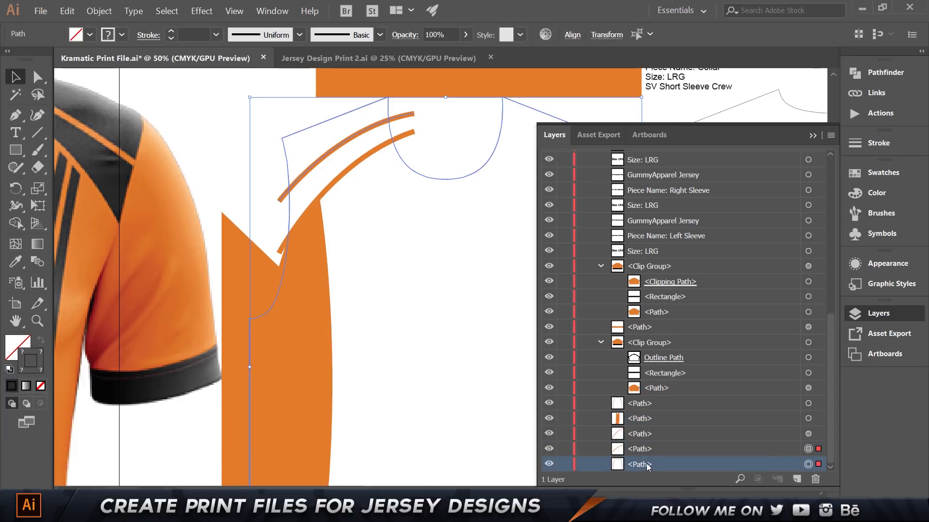
Step: Stack the front bodice outline directly above the orange side panel and use it as the panel's clipping mask
drag(648, 466, 643, 428)
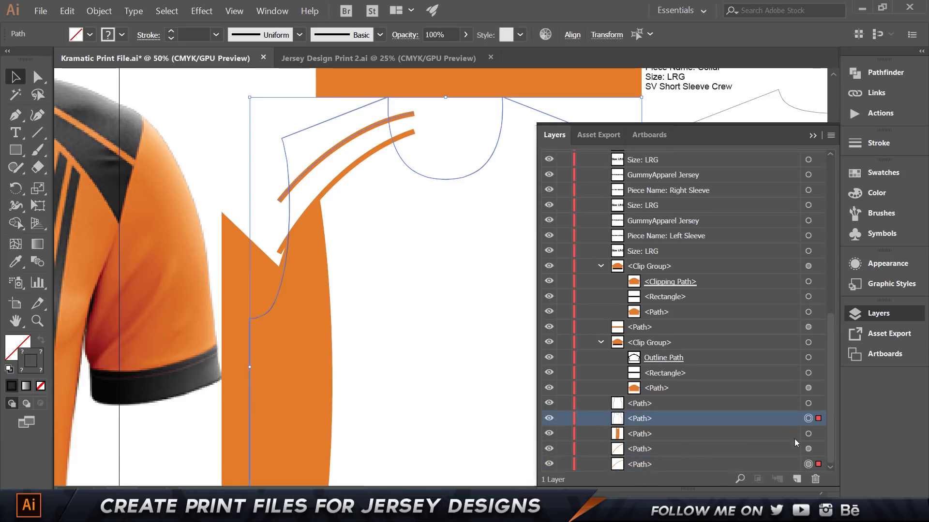
shift+click(808, 434)
right_click(339, 302)
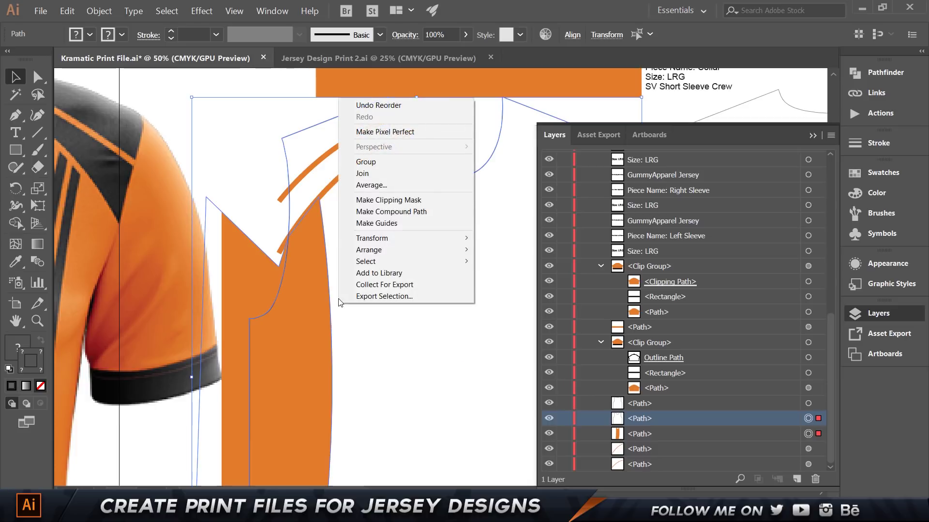
click(387, 200)
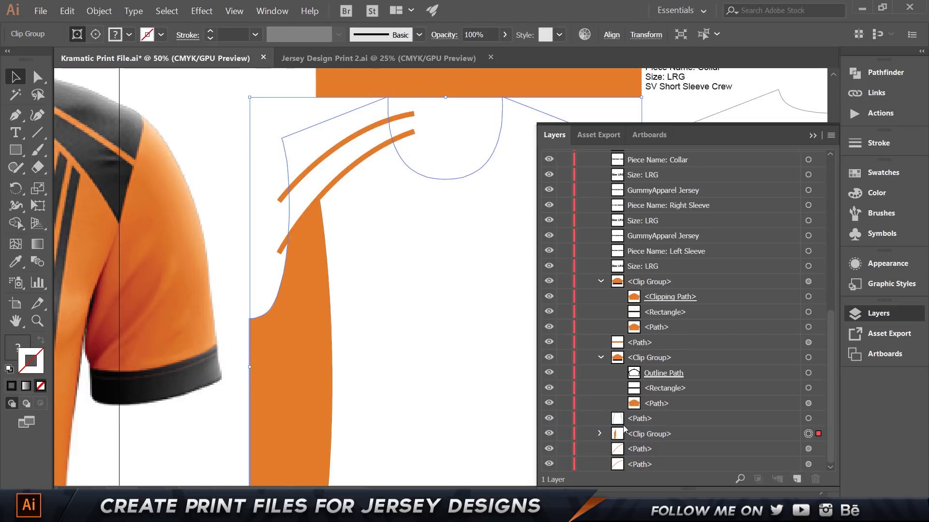
Step: Move both orange shoulder curves into the front bodice's clip group, below the side panel
click(599, 434)
scroll(677, 416, down, 1)
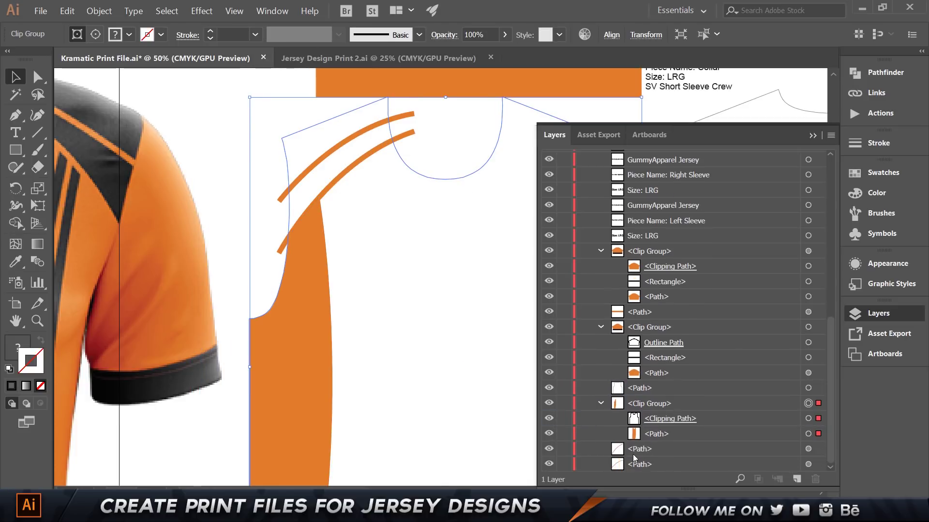
drag(638, 453, 649, 451)
drag(652, 460, 662, 459)
click(208, 95)
Step: Give the front bodice's clipping outline a black stroke
scroll(322, 283, down, 4)
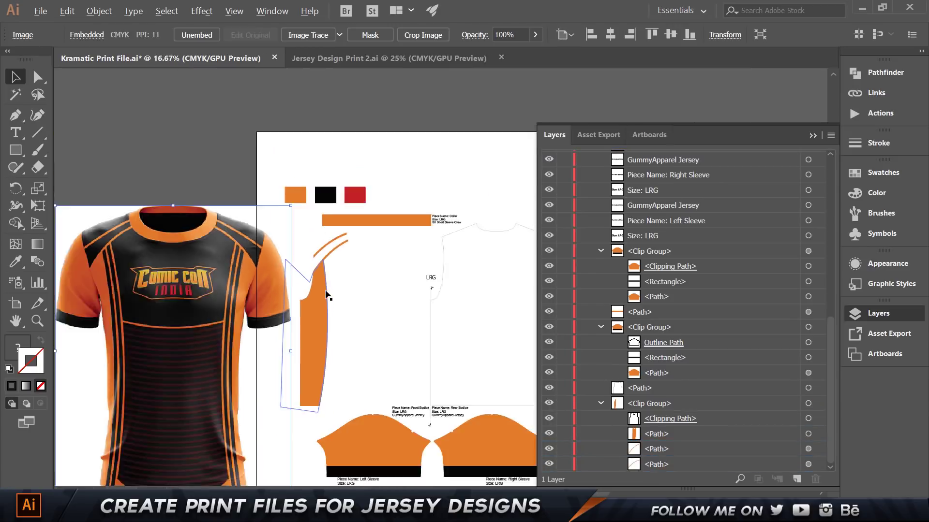
scroll(320, 277, up, 3)
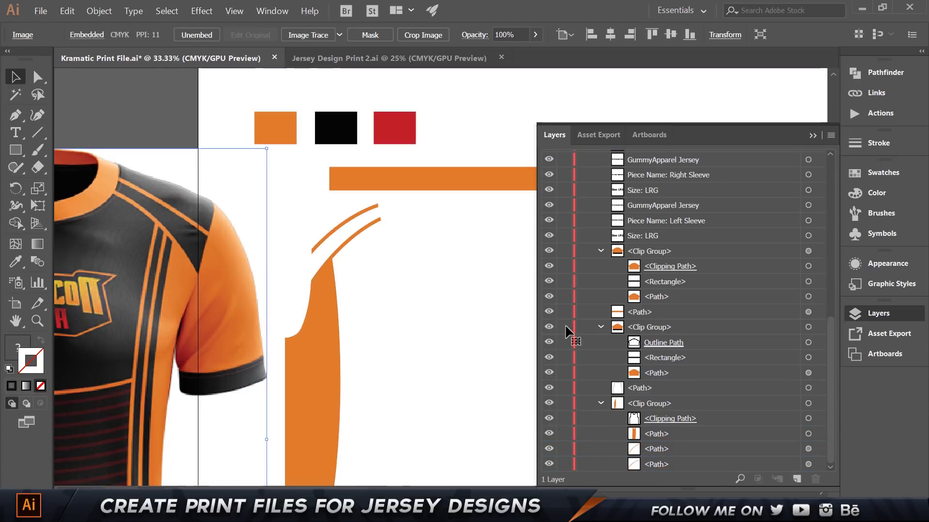
click(678, 418)
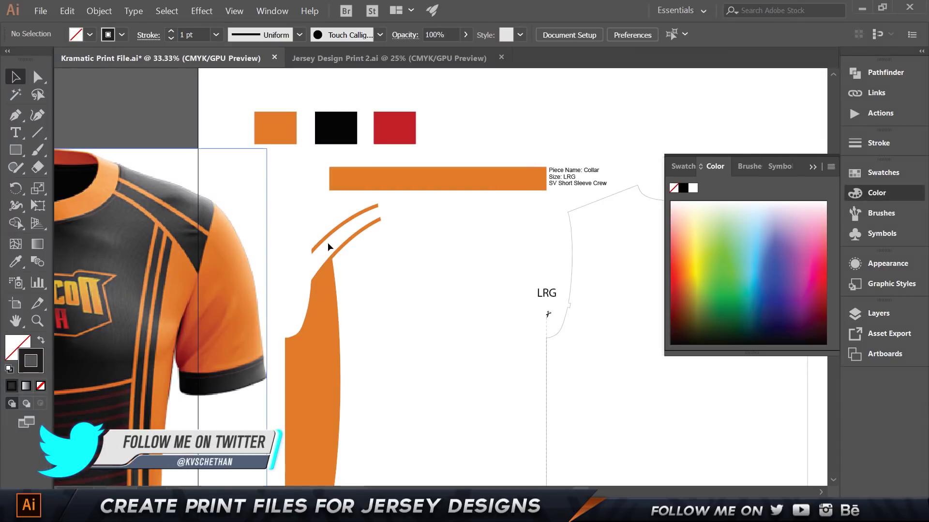
click(387, 234)
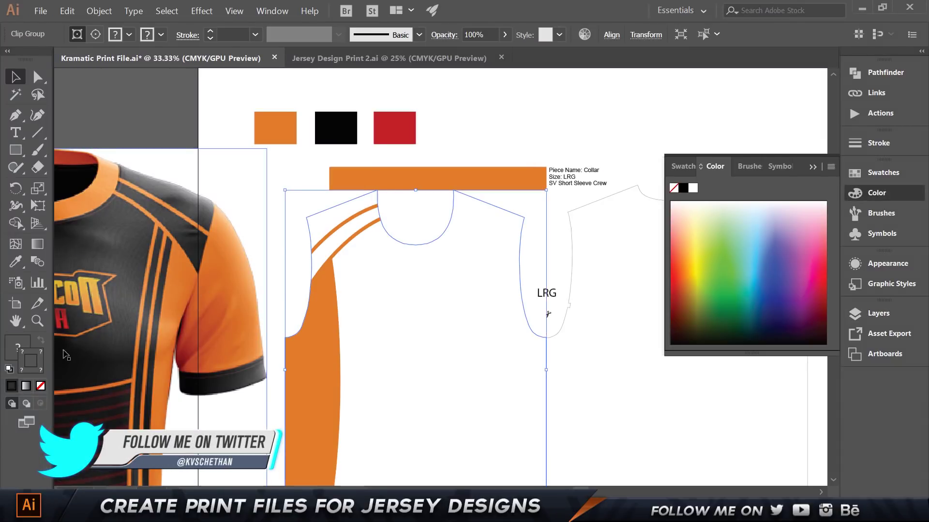
double_click(42, 369)
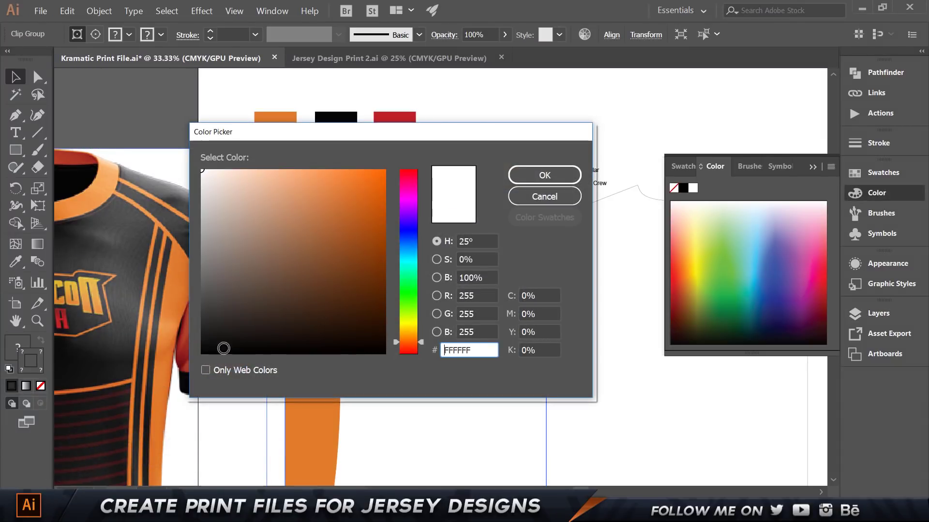
click(192, 355)
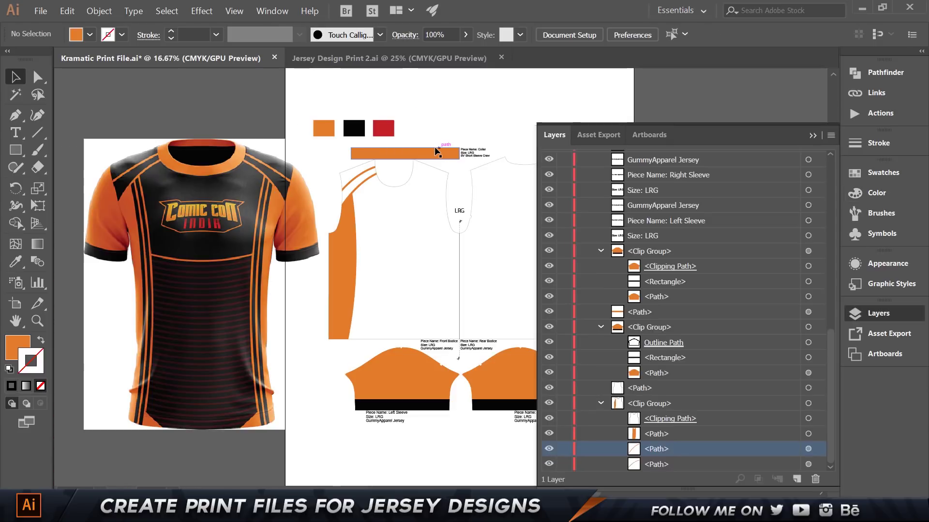
Step: Draw a rectangle that covers the whole front bodice and fill it with black
key(ctrl+=)
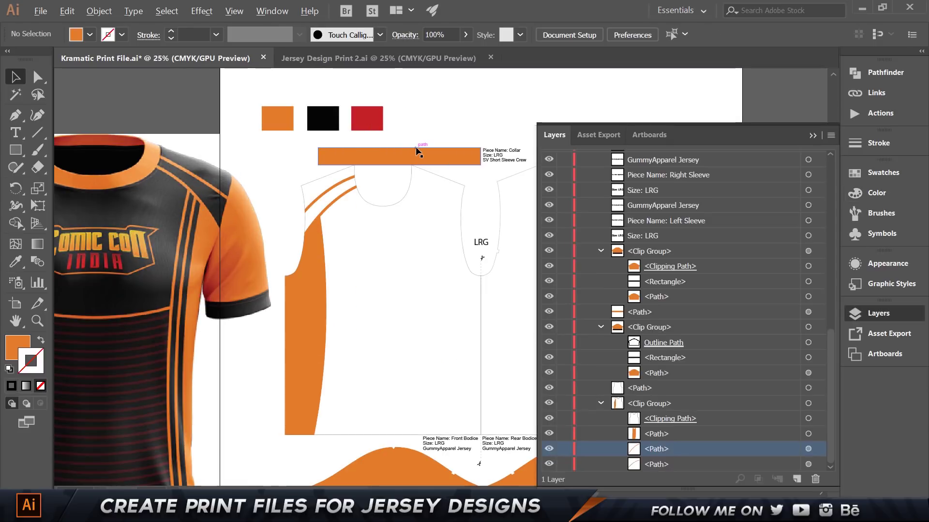
key(ctrl+minus)
key(ctrl+minus)
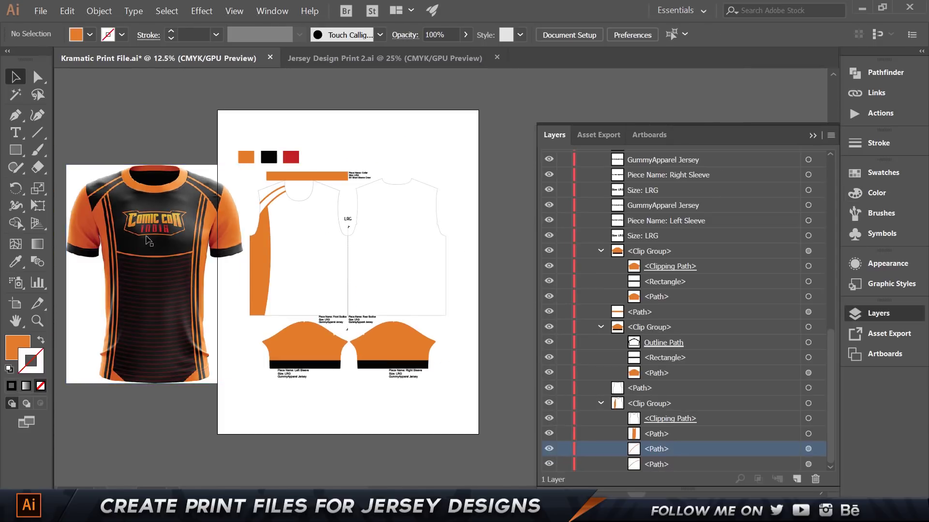
scroll(307, 170, up, 1)
scroll(288, 232, up, 1)
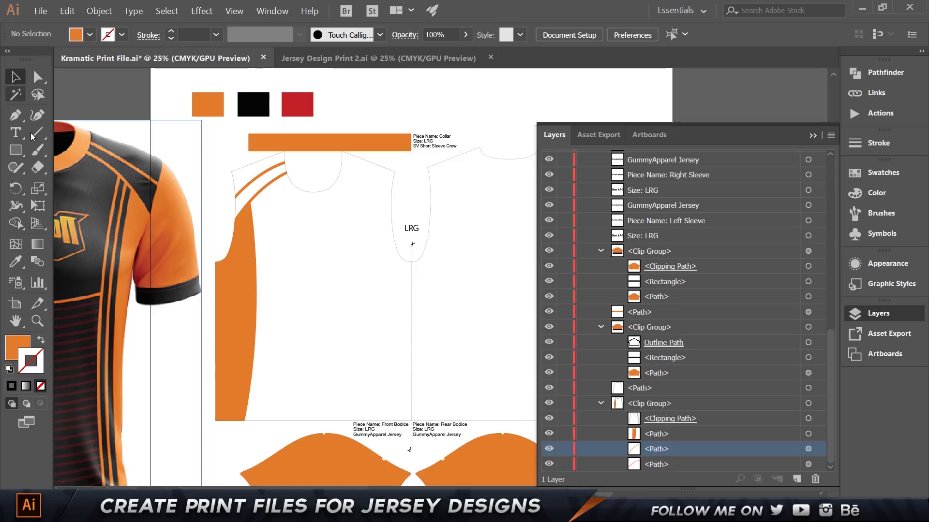
click(16, 150)
drag(177, 121, 458, 372)
scroll(337, 179, up, 3)
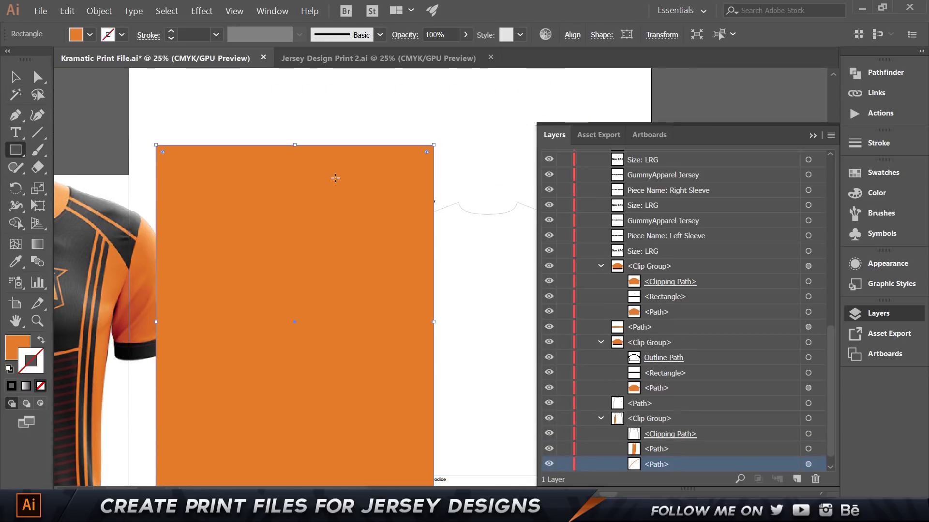
double_click(18, 348)
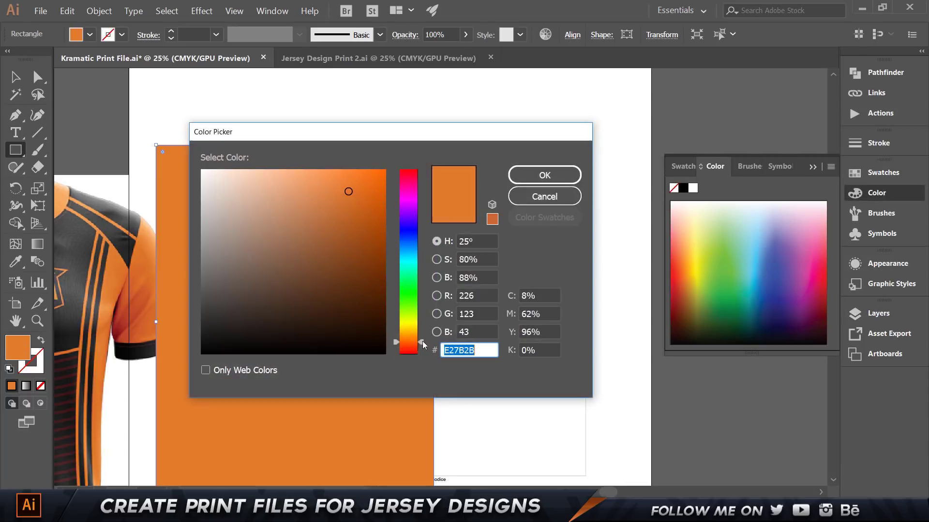
drag(242, 338, 229, 364)
click(579, 172)
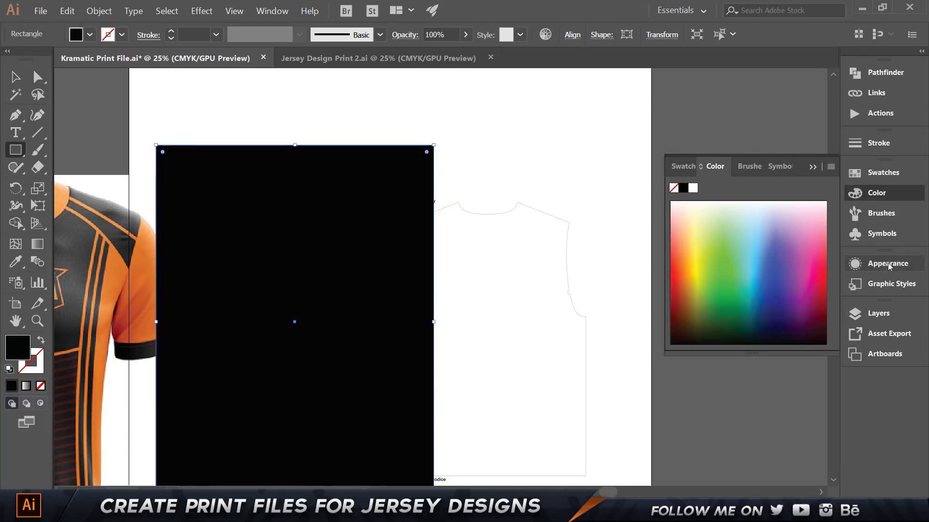
Step: Move the black rectangle to the bottom of the front bodice's clip group, behind the side panel and shoulder curves
click(878, 313)
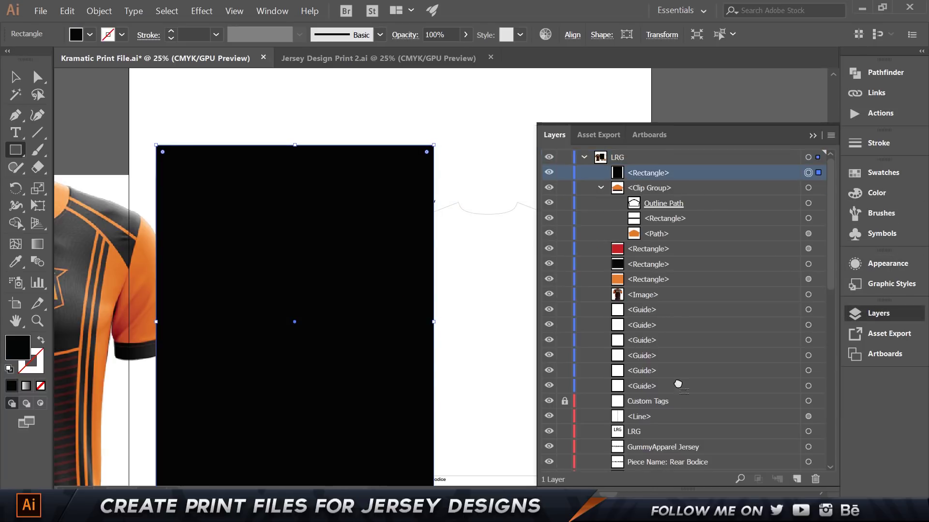
drag(650, 173, 660, 445)
key(v)
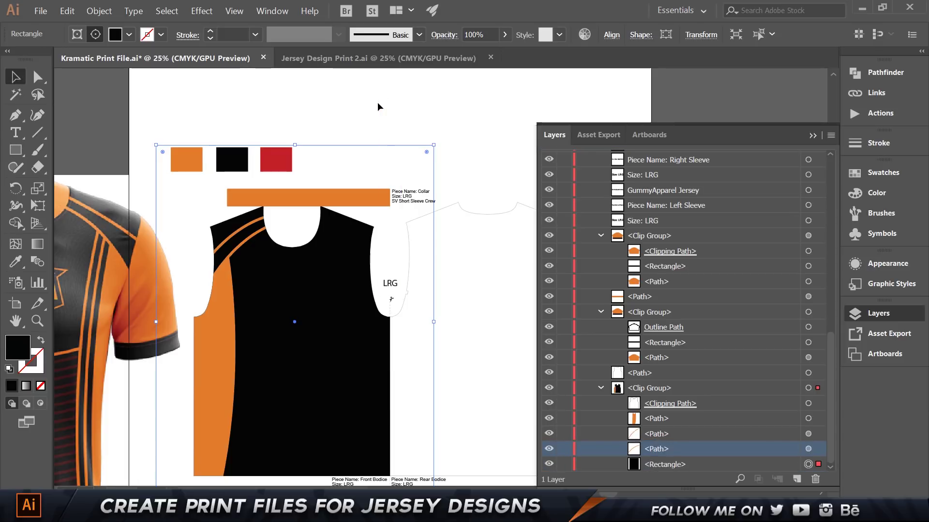
click(377, 103)
drag(227, 302, 410, 219)
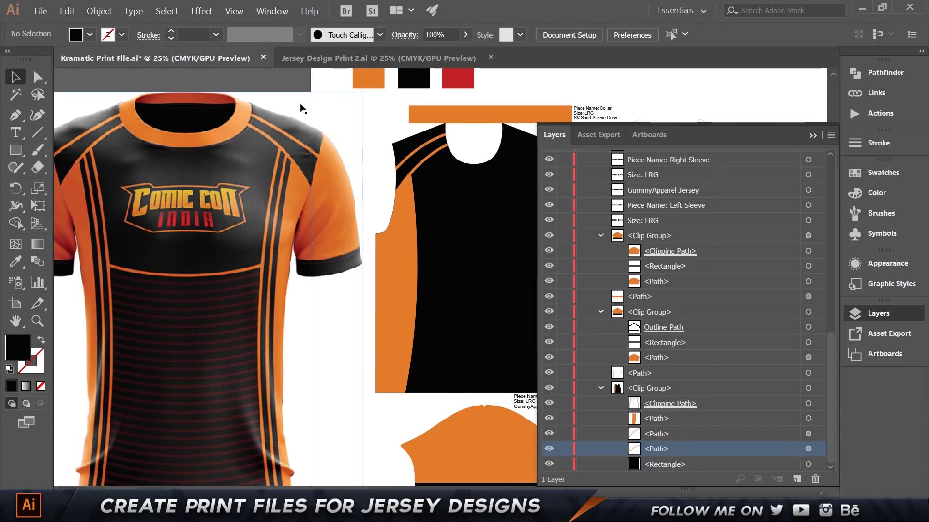
click(404, 258)
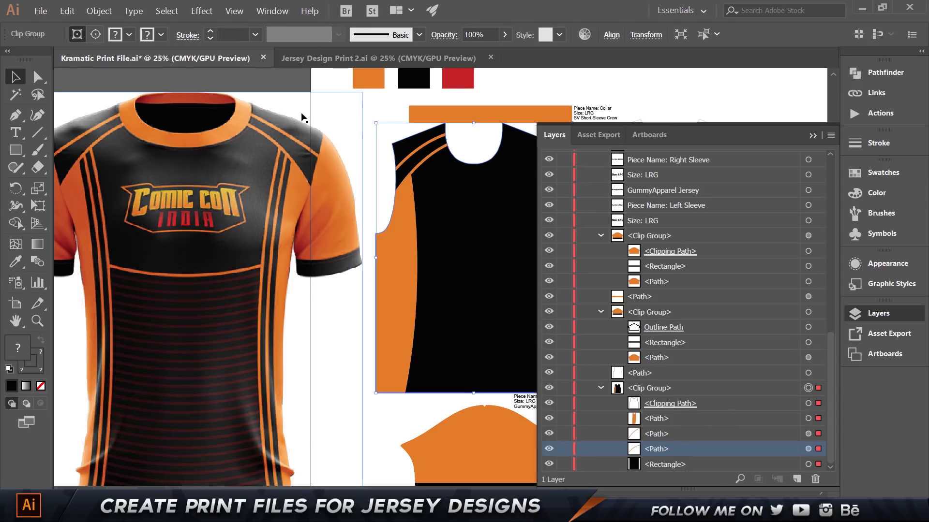
Step: Duplicate the front bodice's orange side panel inside the clip group, turn its fill into a 25 pt orange stroke and offset it as a stripe
click(526, 86)
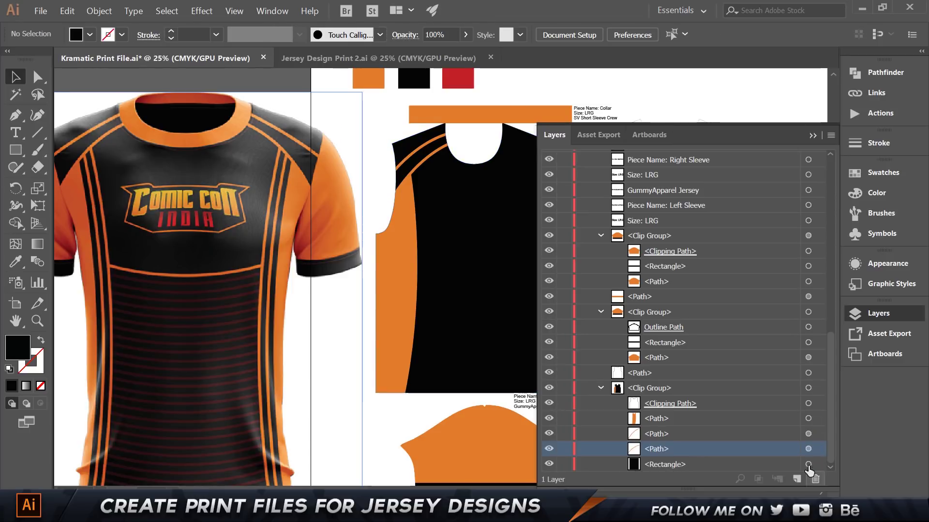
click(808, 419)
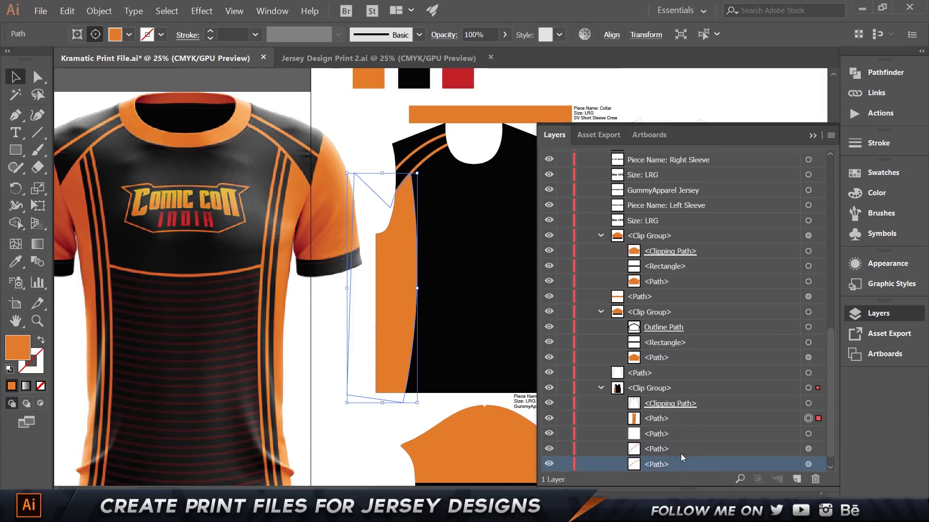
click(661, 435)
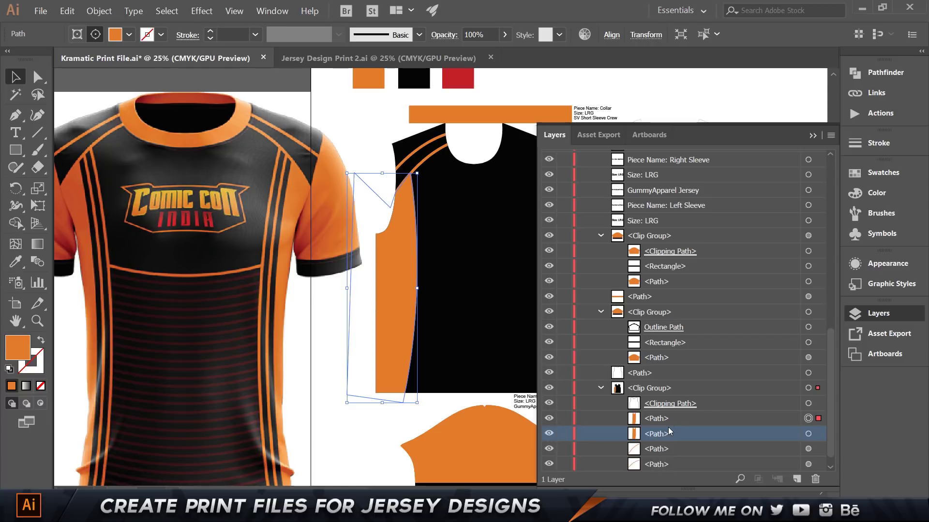
click(42, 341)
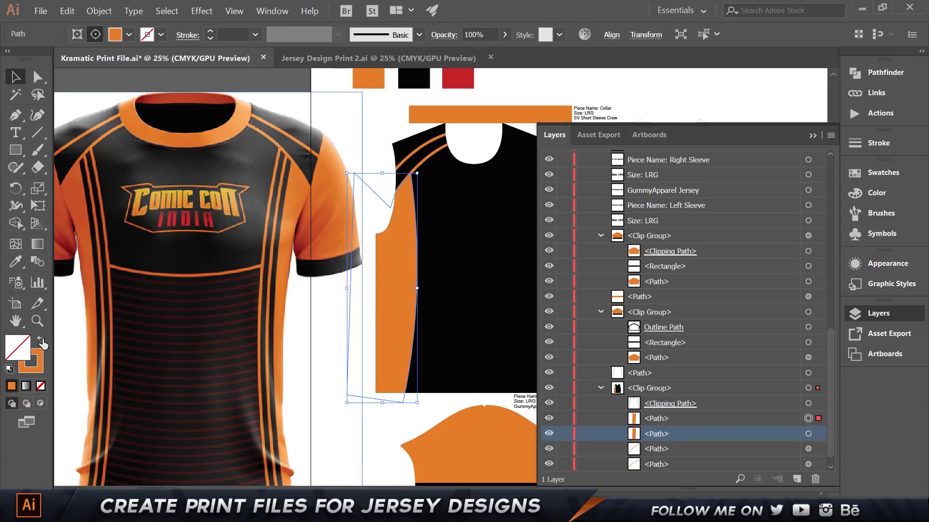
click(238, 35)
text(25)
key(Return)
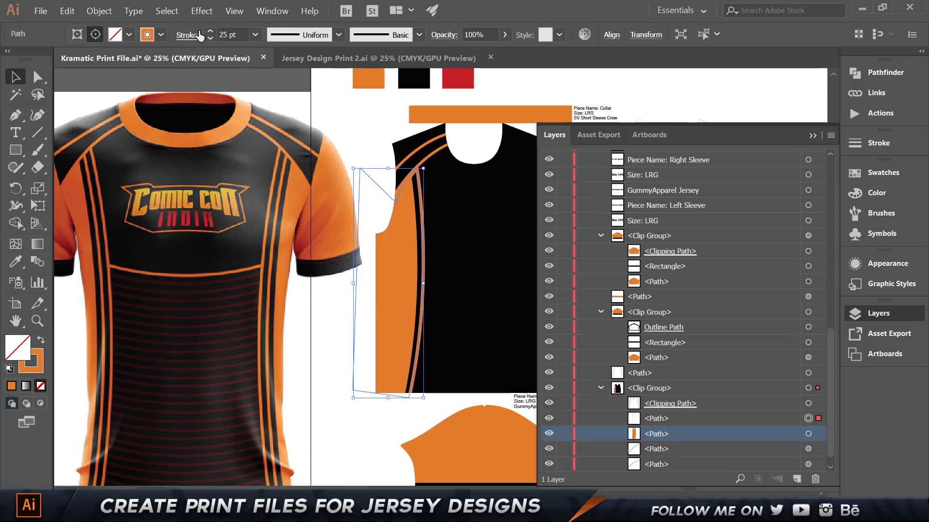
Step: Raise the upper anchor points of the orange stripe's outline so its top end runs into the lower shoulder curve
click(367, 340)
key(a)
click(420, 173)
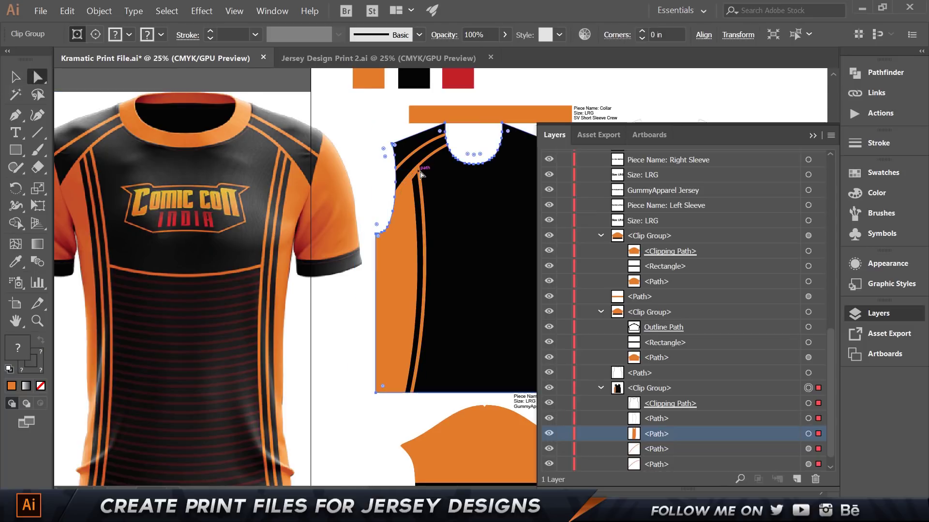
scroll(417, 173, up, 7)
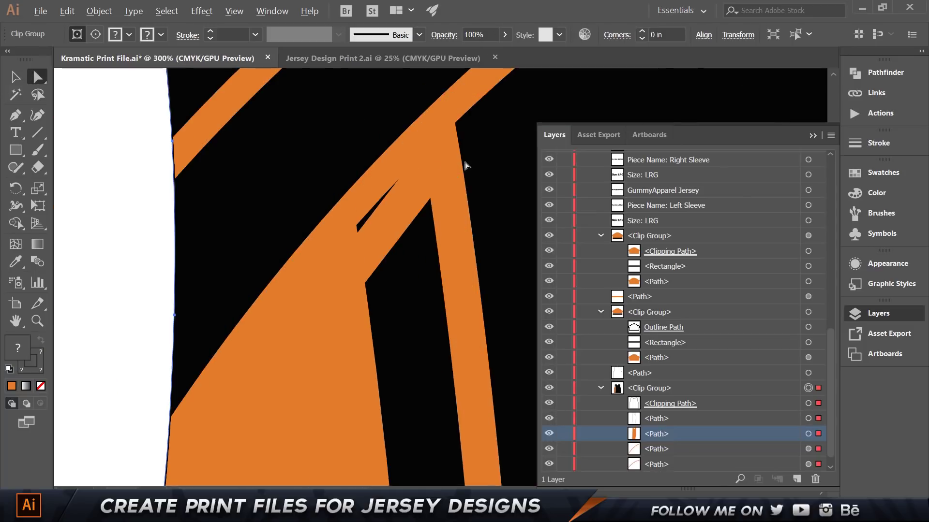
click(808, 434)
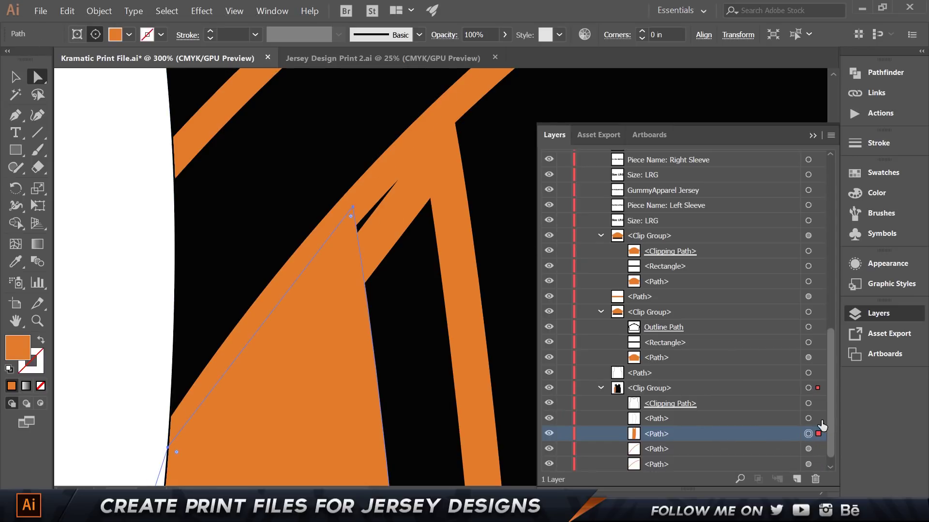
click(658, 419)
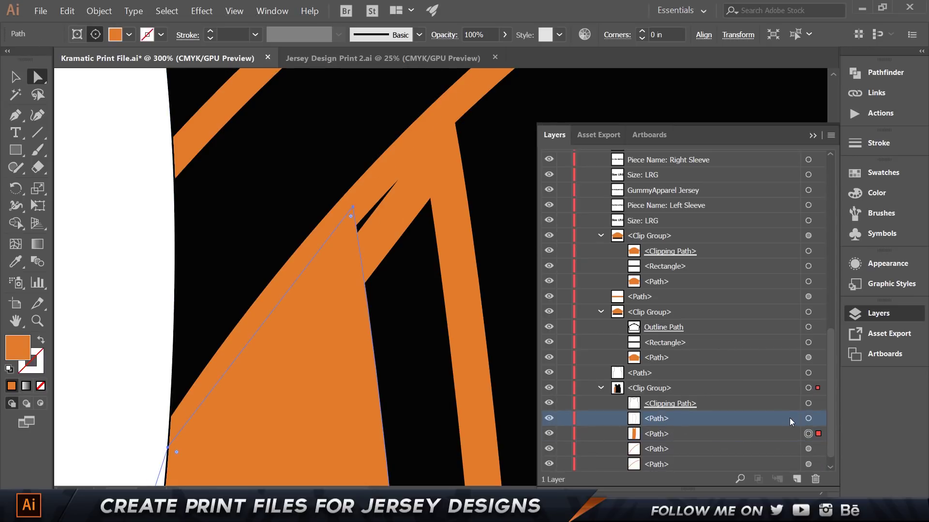
click(807, 418)
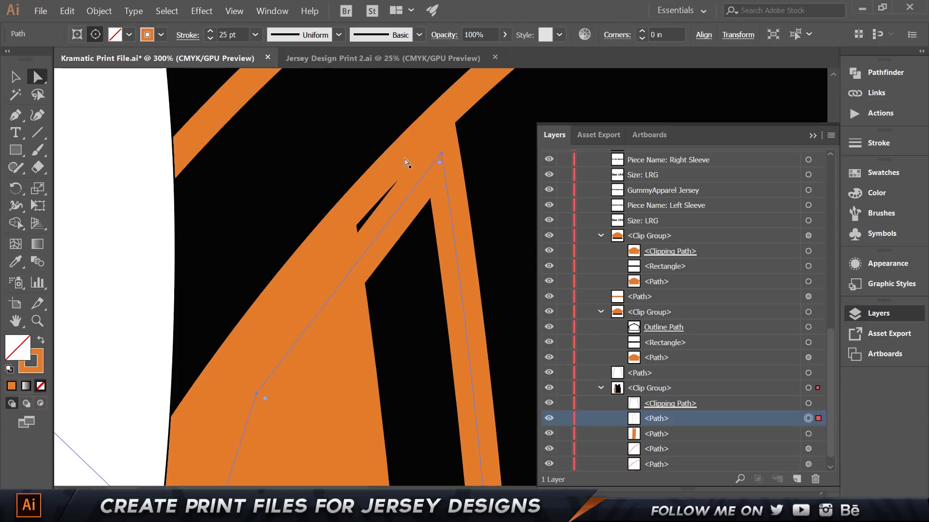
click(441, 157)
drag(257, 395, 258, 330)
mouse_move(441, 154)
mouse_down()
mouse_move(436, 127)
mouse_move(440, 133)
mouse_up()
key(ctrl+minus)
key(ctrl+minus)
key(ctrl+minus)
key(ctrl+minus)
key(ctrl+minus)
key(ctrl+minus)
key(ctrl+minus)
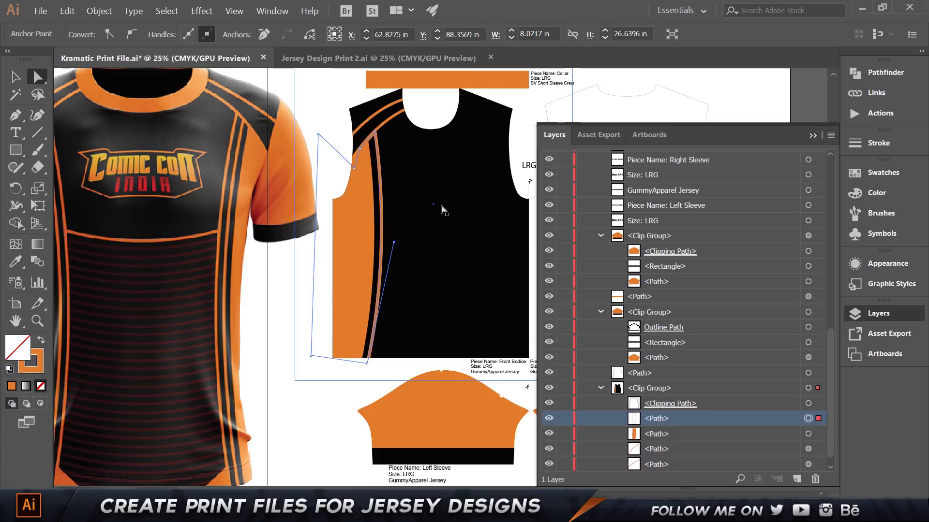
Step: Duplicate the stripe's curved edge as an open path and shift it toward the bodice's centre to form a second parallel stripe
key(v)
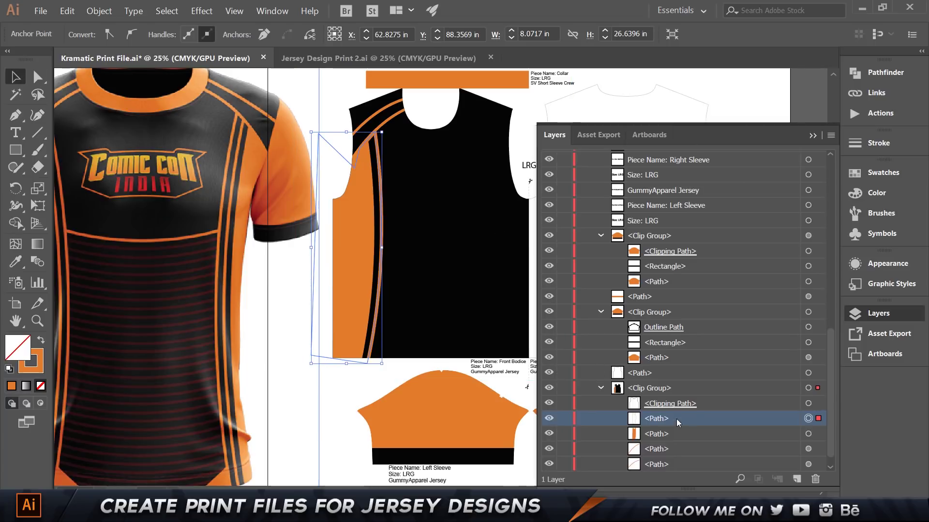
key(ctrl+z)
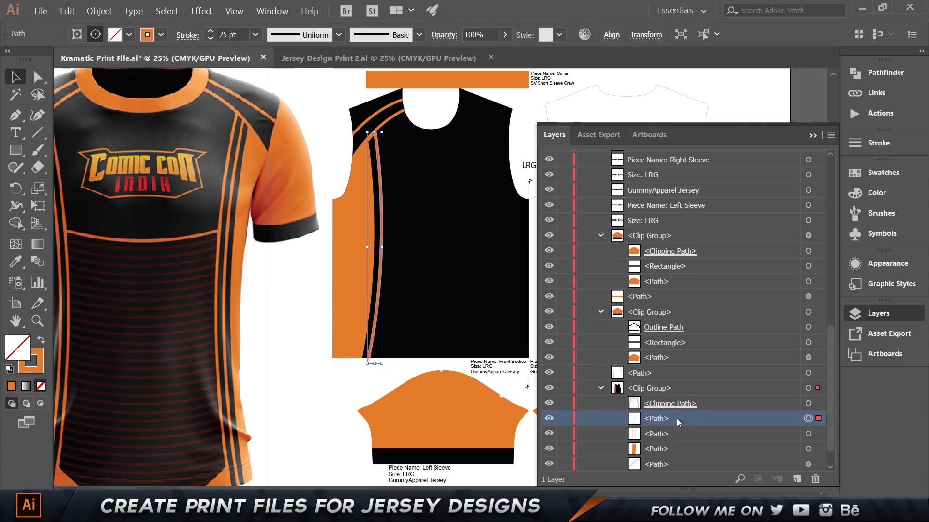
key(shift+Right)
key(shift+Right)
key(shift+Right)
key(shift+Right)
key(shift+Right)
key(shift+Right)
key(shift+Right)
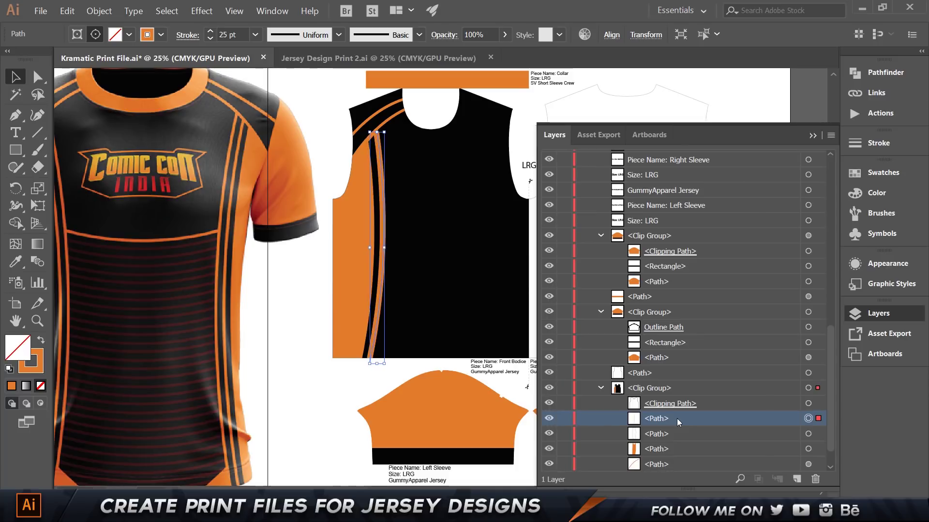
key(ctrl+=)
key(ctrl+shift+a)
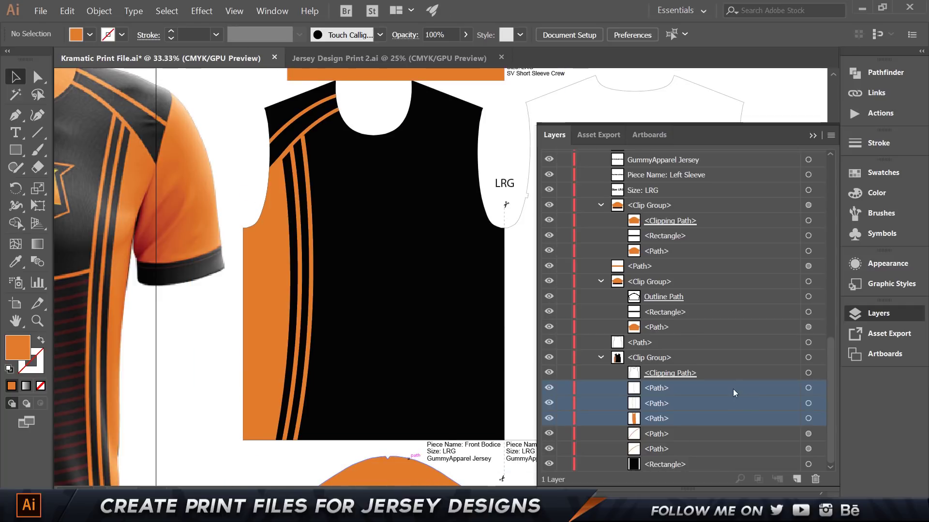
Step: Paste a copy of the side panel and its stripes in front and reflect it across the vertical axis
shift+click(684, 448)
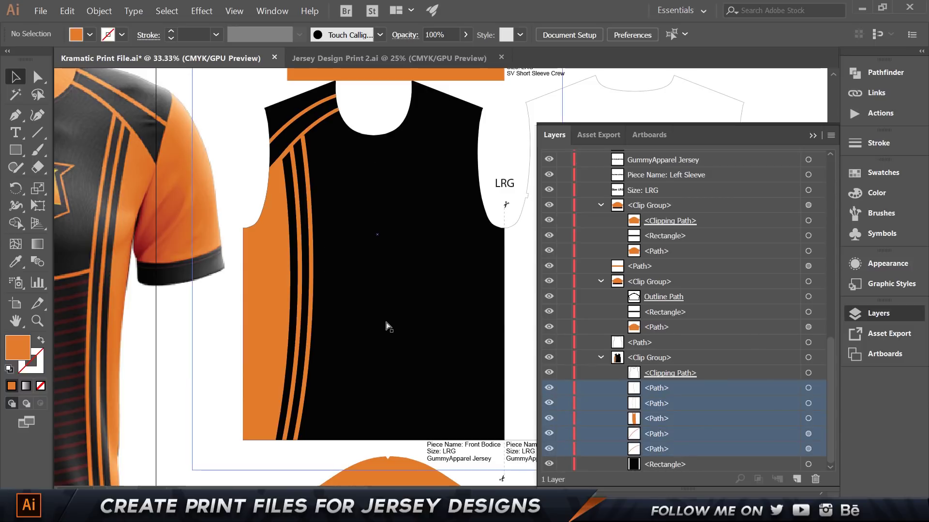
key(ctrl+f)
right_click(276, 220)
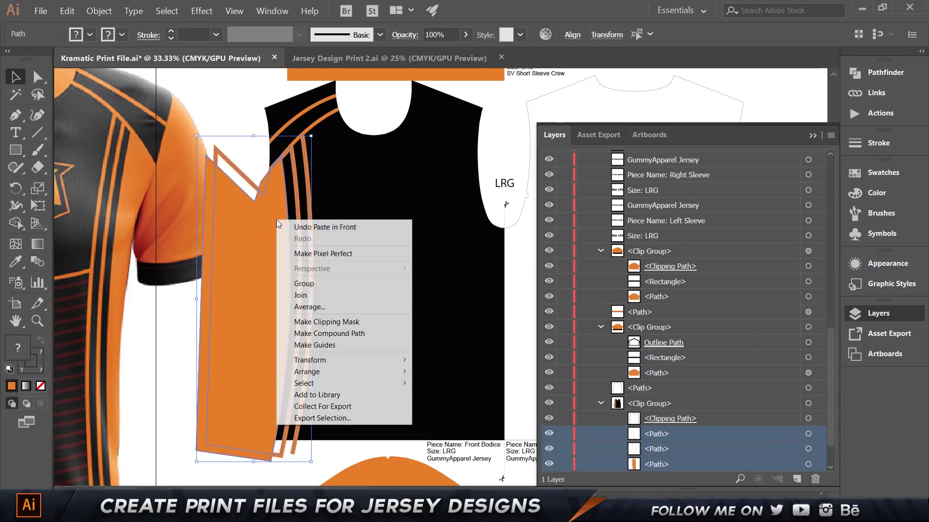
mouse_move(371, 365)
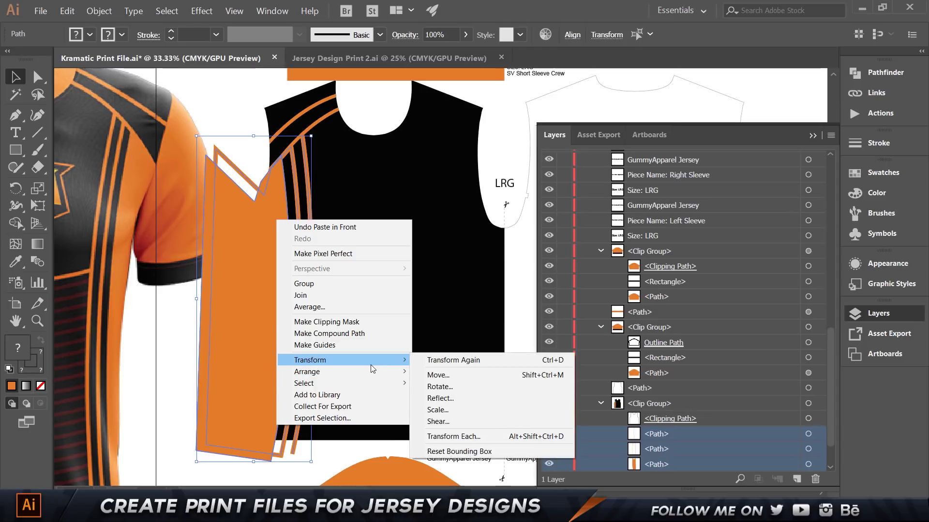
click(452, 397)
key(Return)
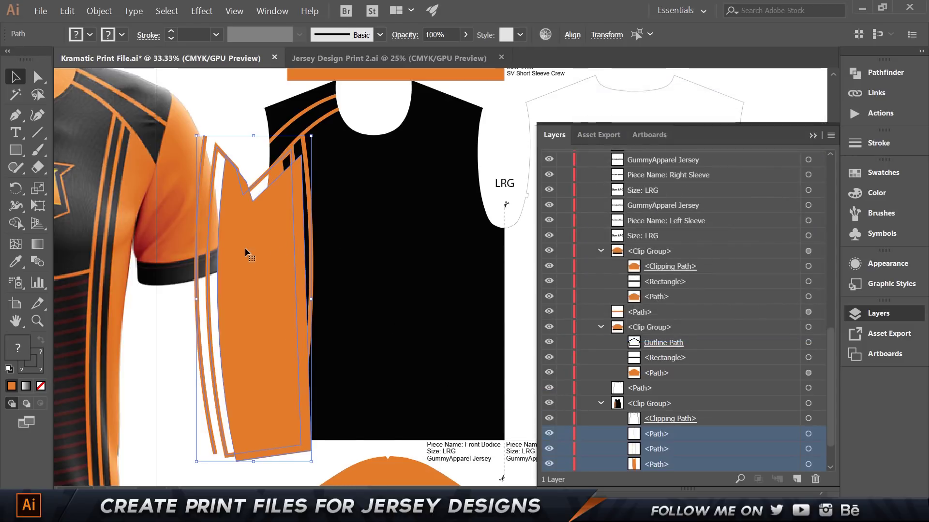
Step: Position the mirrored side panel, stripes and shoulder curves symmetrically on the front bodice's opposite side, within its clip group
drag(266, 257, 471, 274)
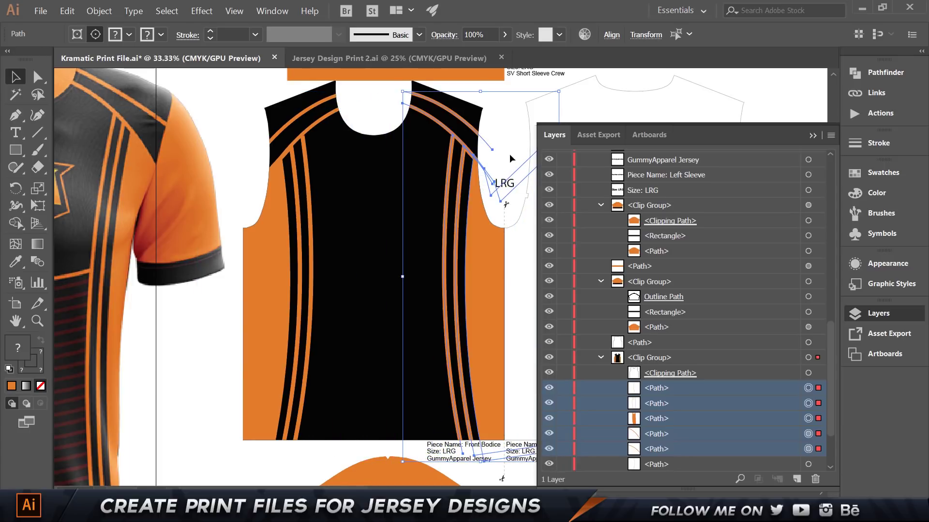
key(shift+Left)
key(shift+Left)
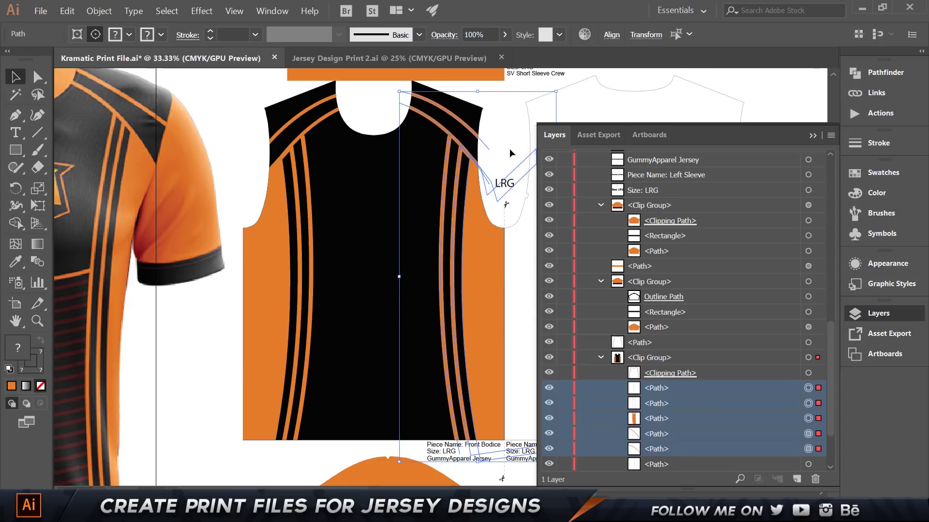
click(511, 96)
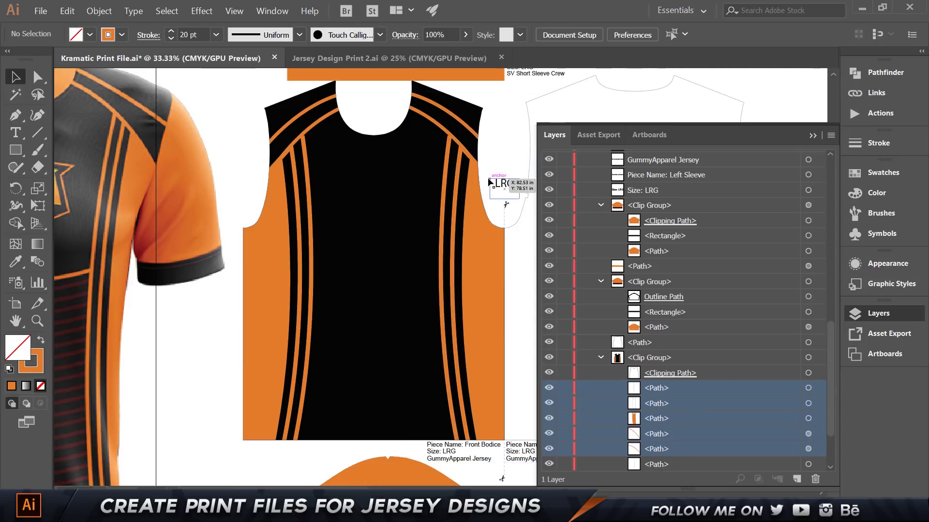
Step: Examine the jersey mockup's chest line, side stripes and lower striped area and compare them with the front bodice piece
scroll(503, 164, left, 5)
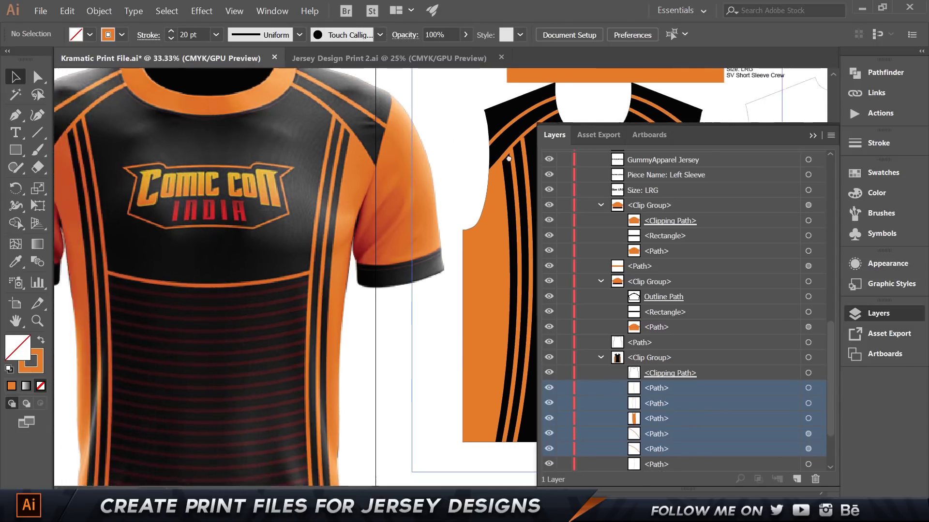
scroll(508, 158, right, 5)
scroll(306, 167, down, 3)
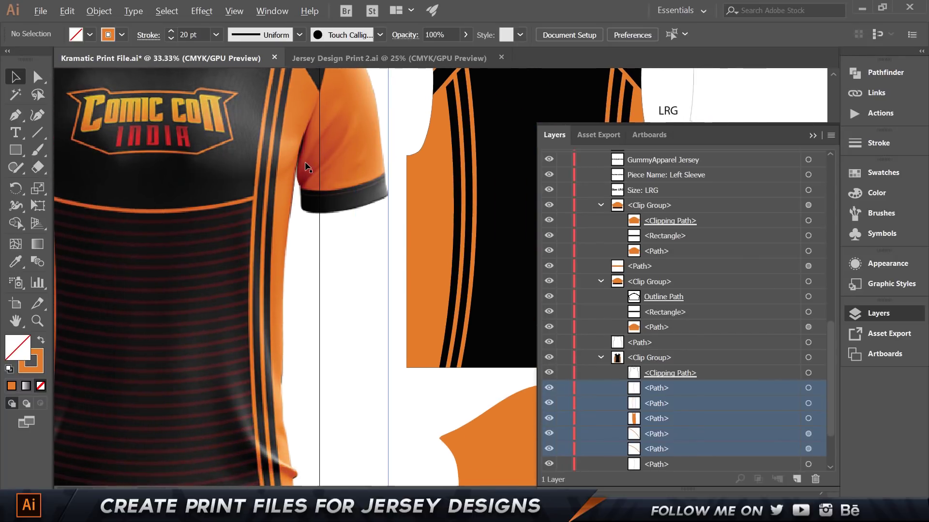
scroll(306, 167, down, 2)
scroll(242, 193, up, 1)
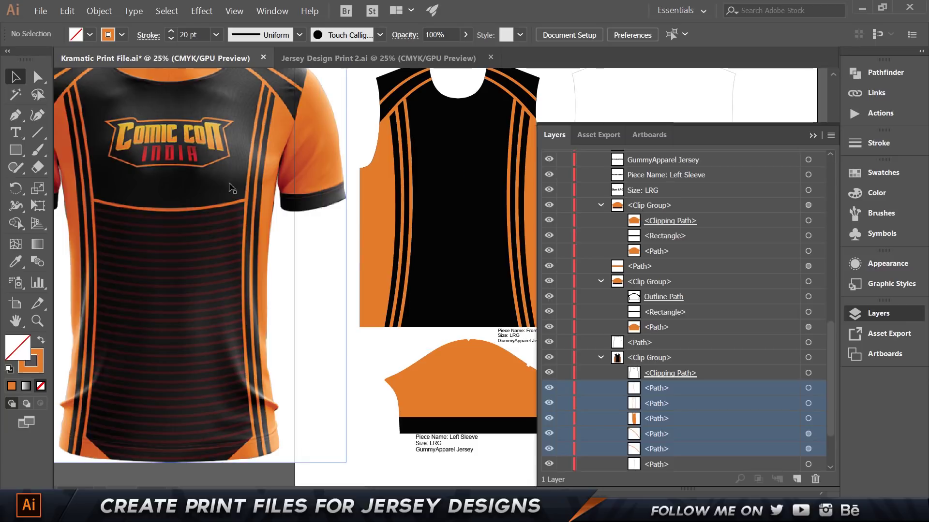
scroll(228, 189, up, 2)
scroll(191, 196, left, 2)
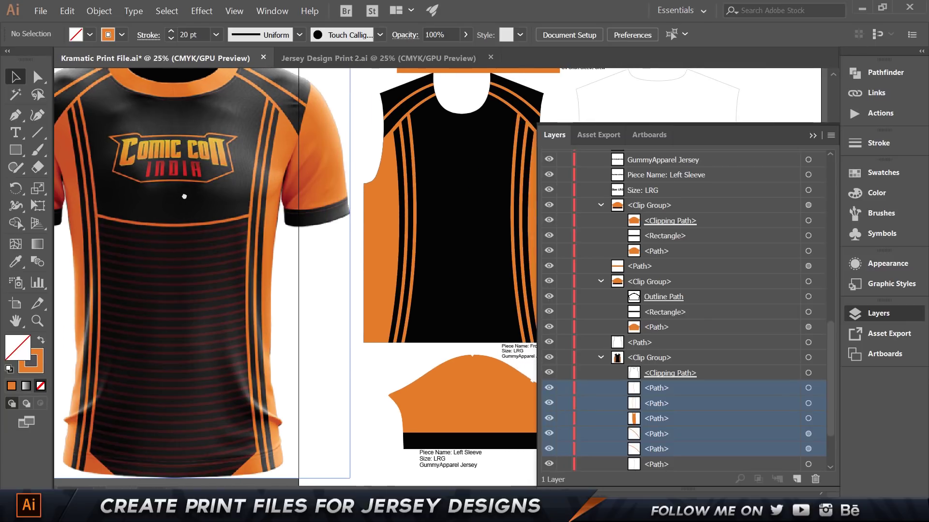
scroll(191, 196, down, 2)
scroll(145, 196, left, 1)
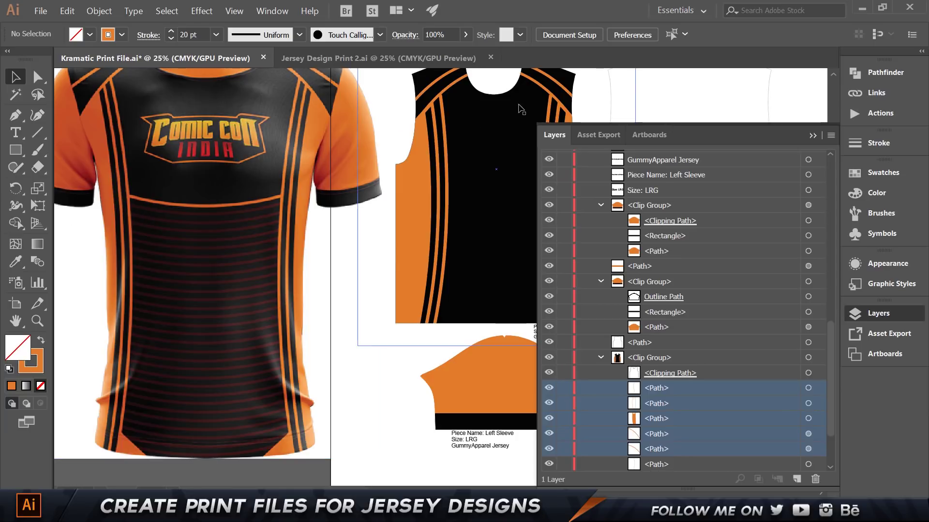
scroll(465, 163, up, 2)
scroll(465, 163, right, 3)
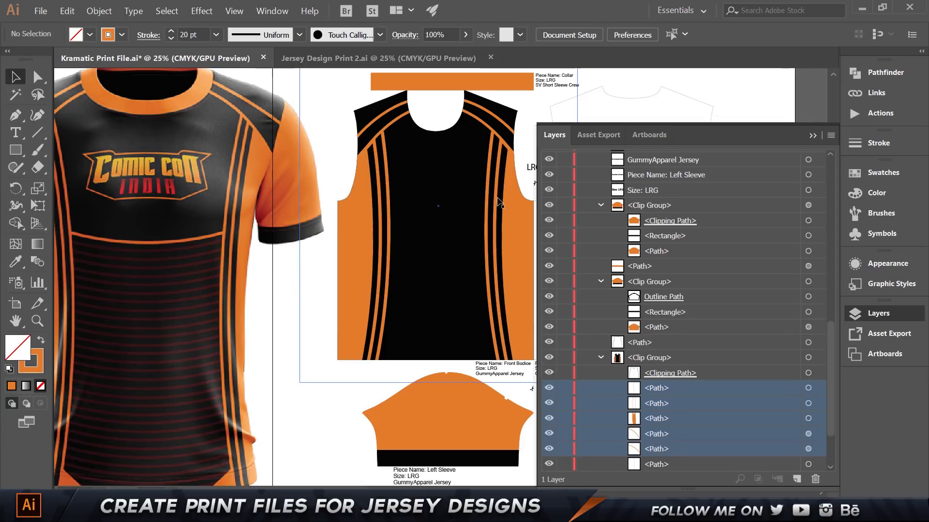
Step: Draw a gently sagging 20 pt orange curve about 11.4 in wide across the front bodice's chest, between the inner side stripes
scroll(435, 182, up, 1)
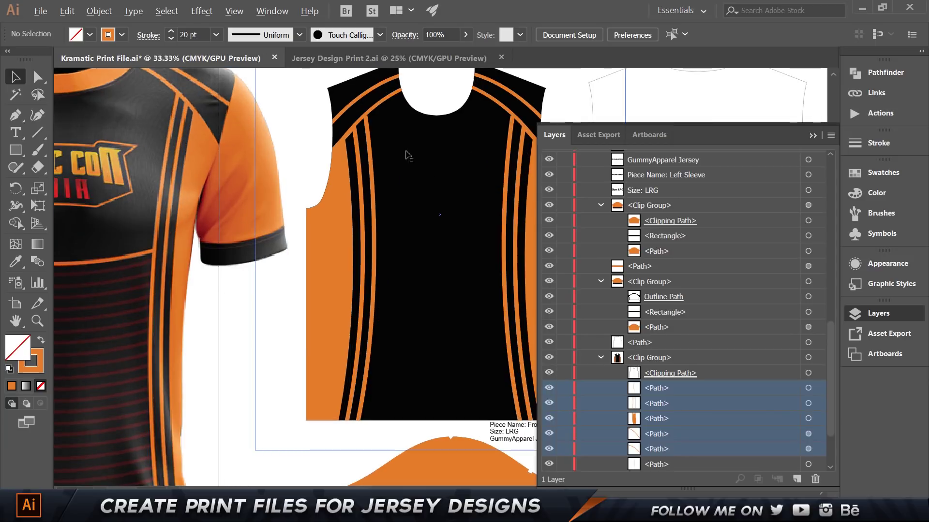
key(p)
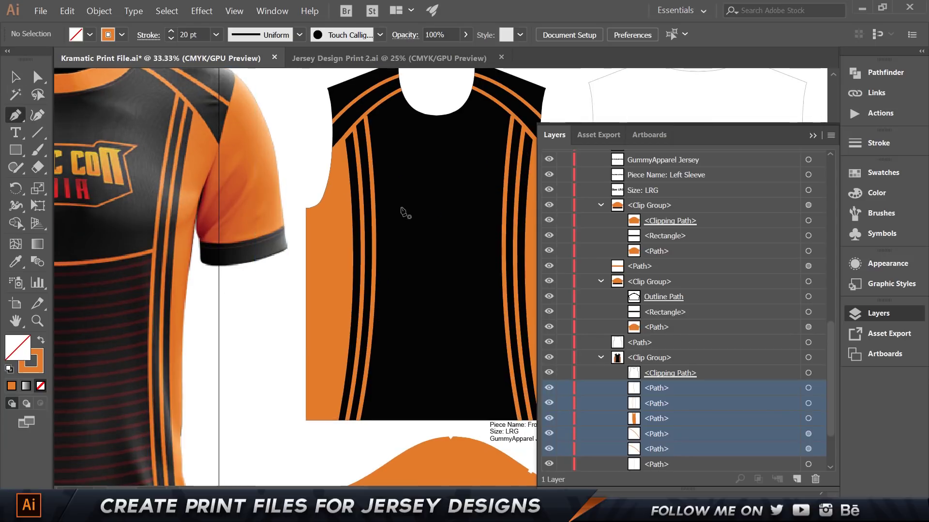
click(372, 197)
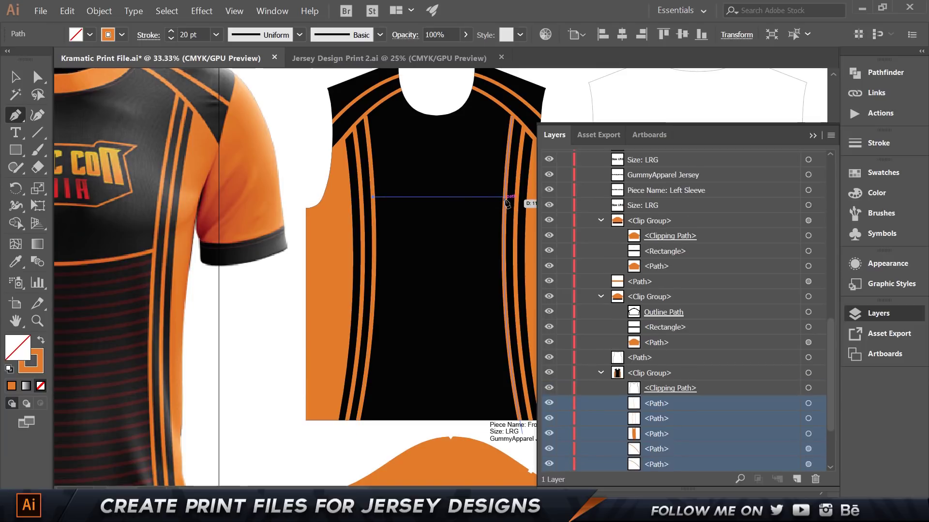
drag(537, 195, 559, 187)
key(ctrl+shift+a)
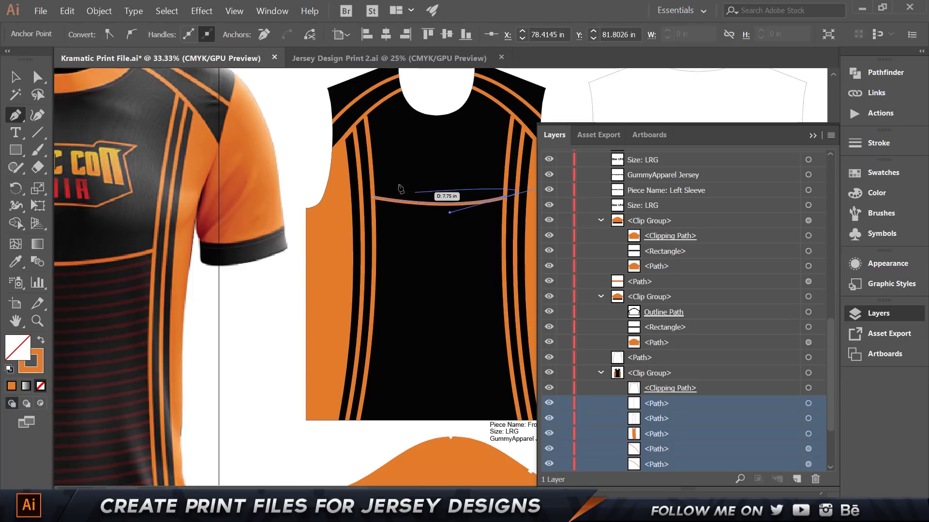
key(v)
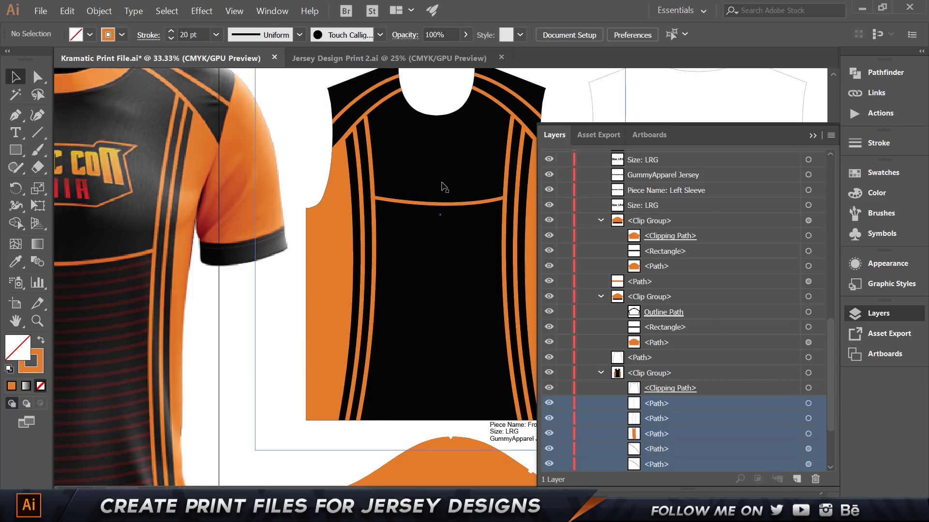
Step: Move the orange chest curve into the front bodice's clip group, directly beneath its clipping path
key(a)
click(448, 202)
drag(447, 202, 399, 200)
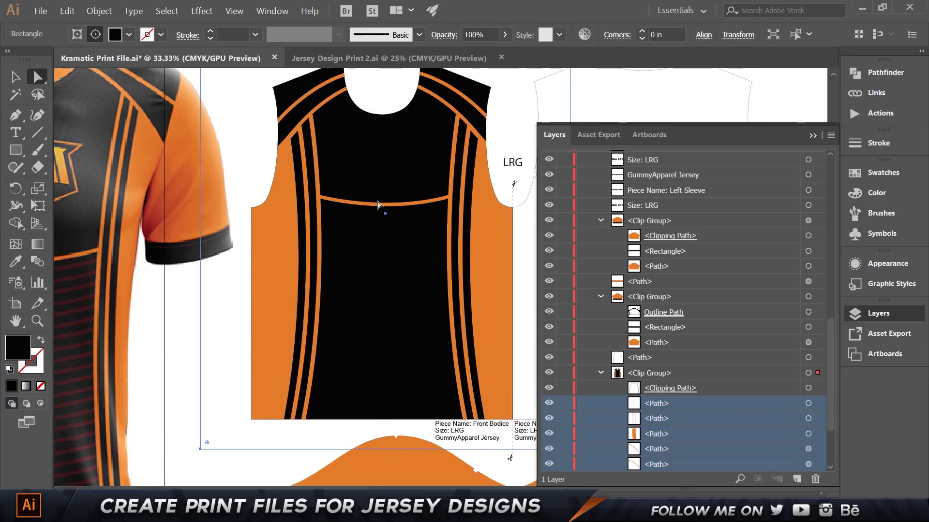
click(394, 203)
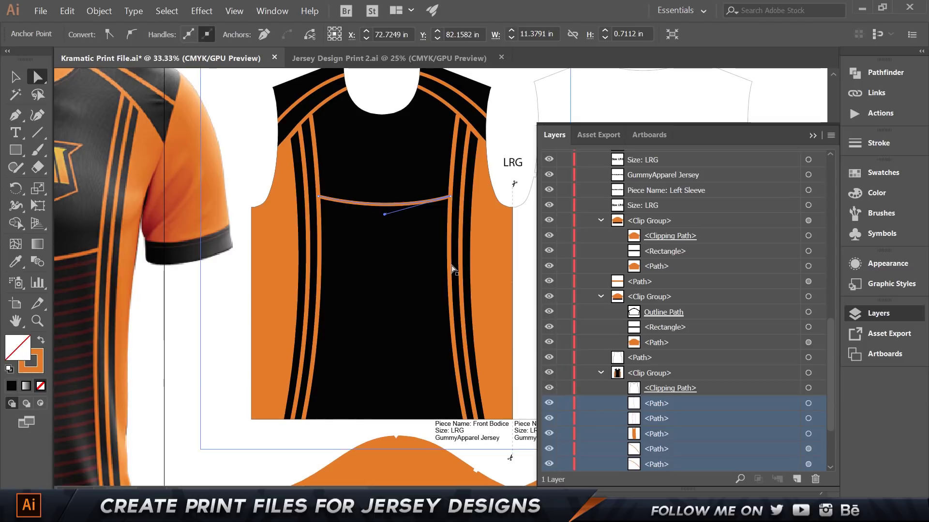
key(v)
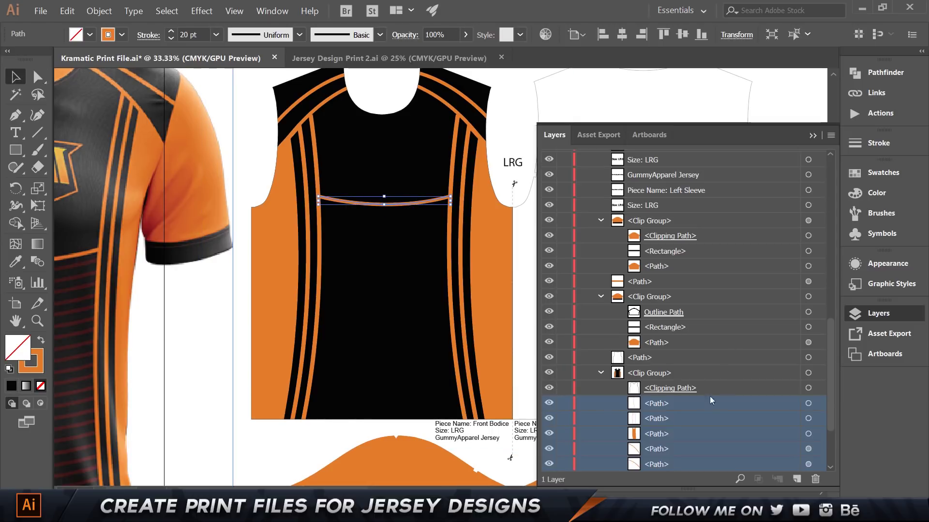
click(706, 405)
scroll(699, 414, down, 3)
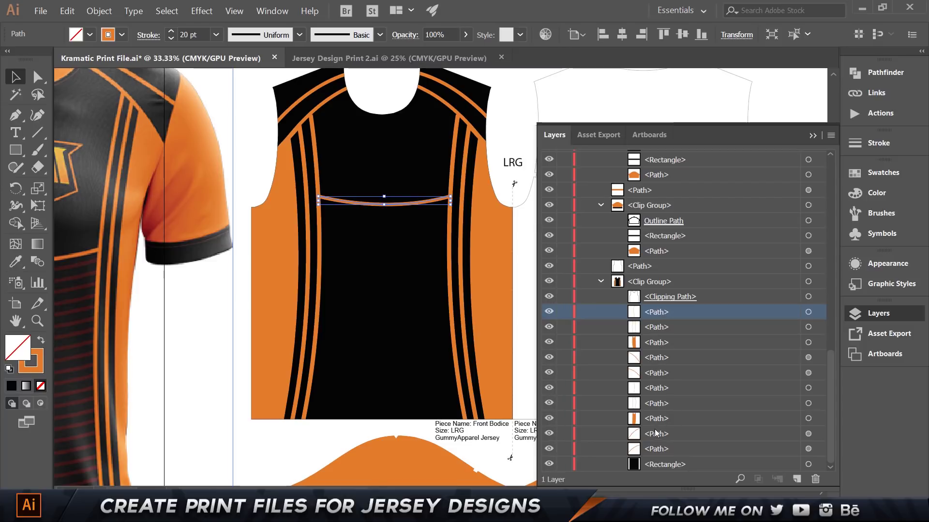
scroll(652, 290, up, 10)
click(637, 173)
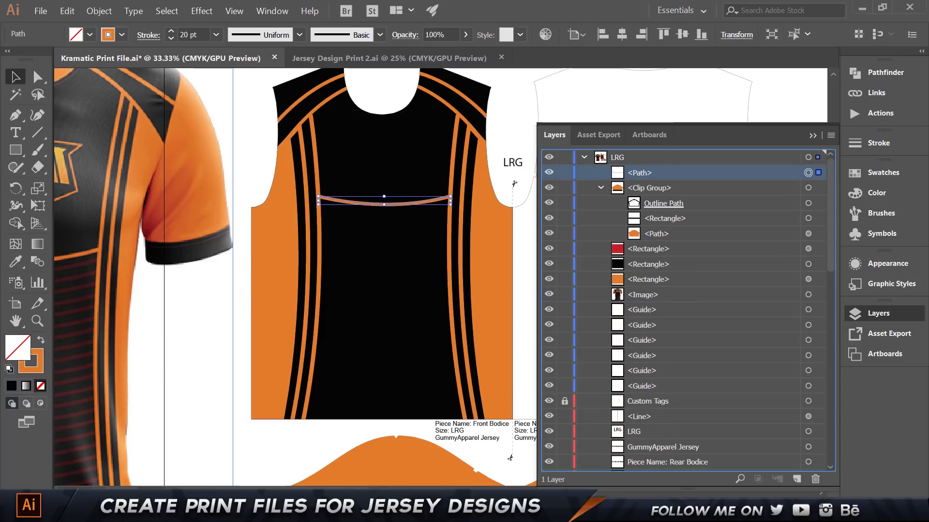
drag(684, 474, 674, 308)
click(661, 297)
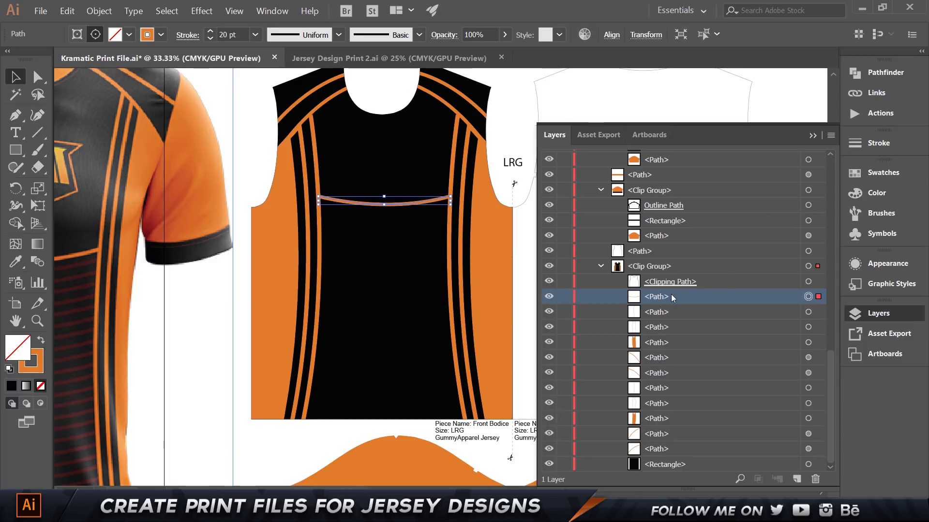
Step: Start a Transform effect on the chest curve with a 1 in vertical move and the preview enabled
click(199, 14)
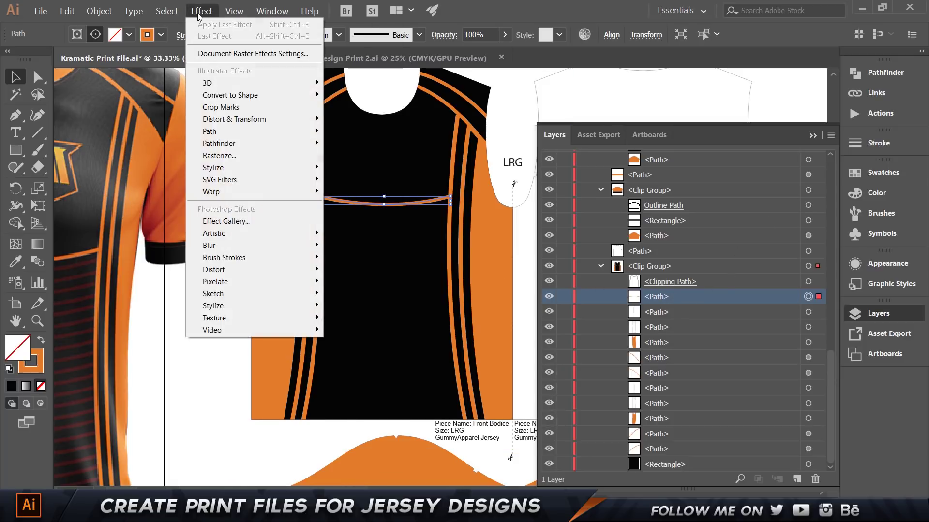
mouse_move(274, 121)
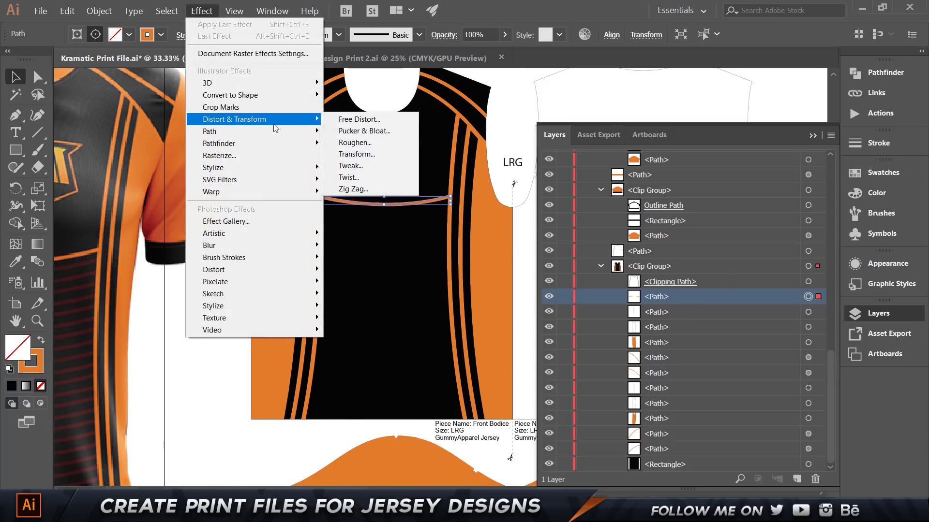
click(370, 154)
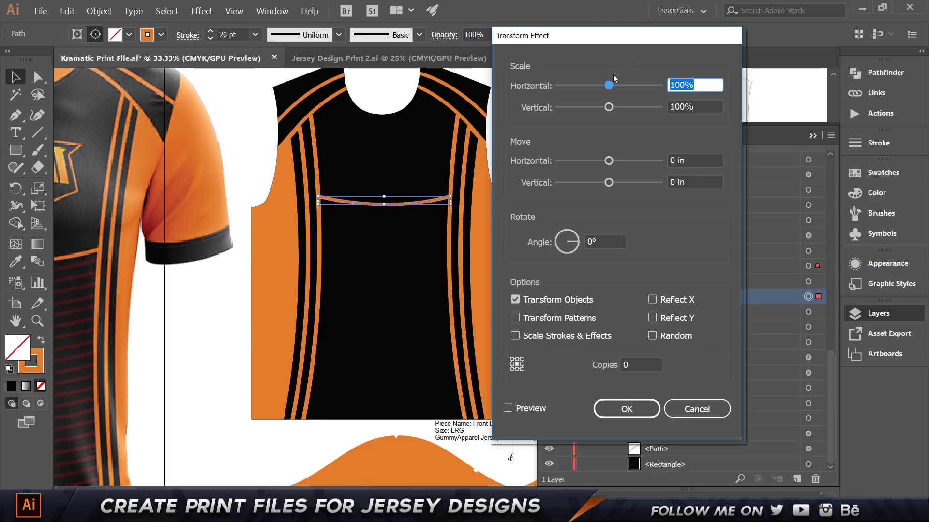
click(695, 182)
text(1)
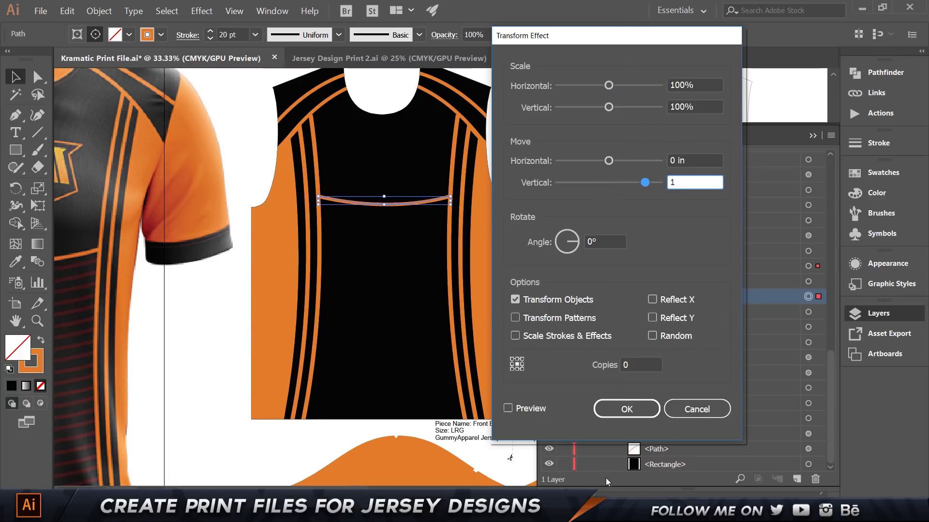
click(508, 409)
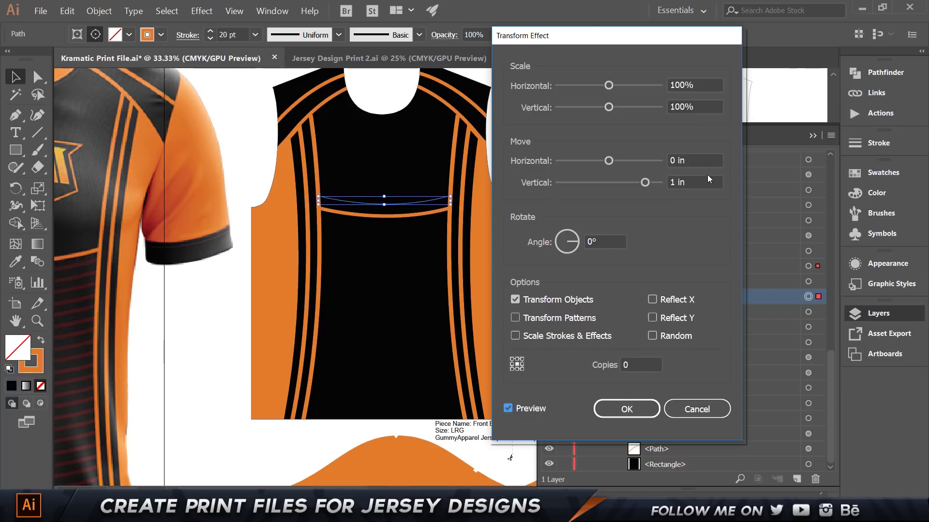
Step: Try vertical moves of 0.7 in and 0.6 in for the chest curve's Transform effect
drag(702, 178, 570, 182)
text(0.7)
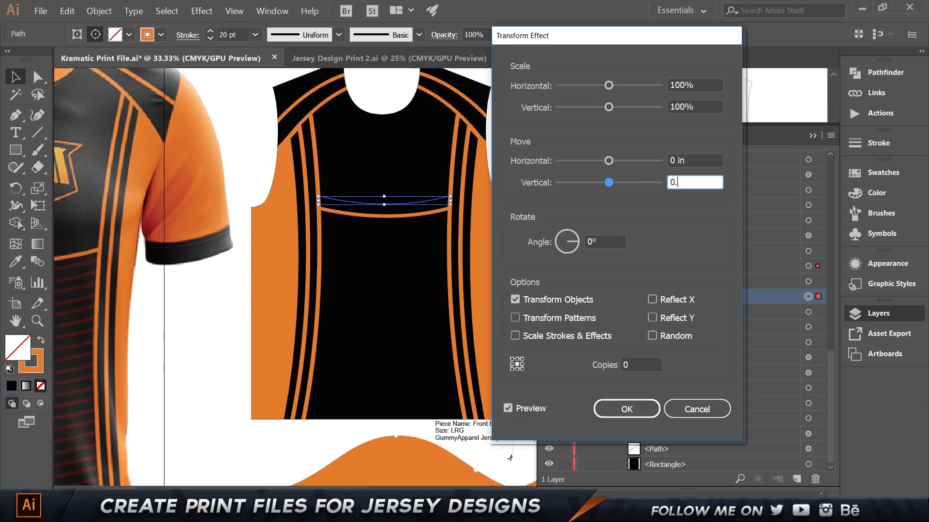
key(Tab)
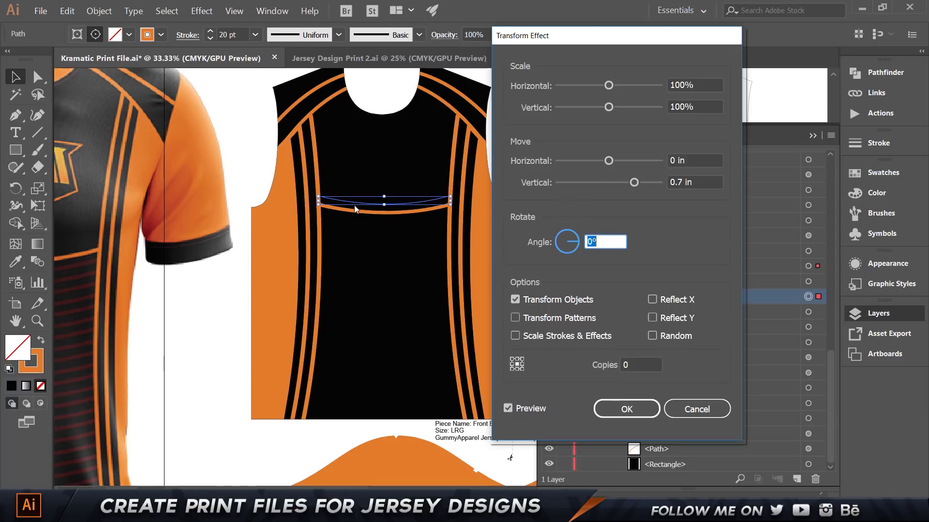
key(shift+Tab)
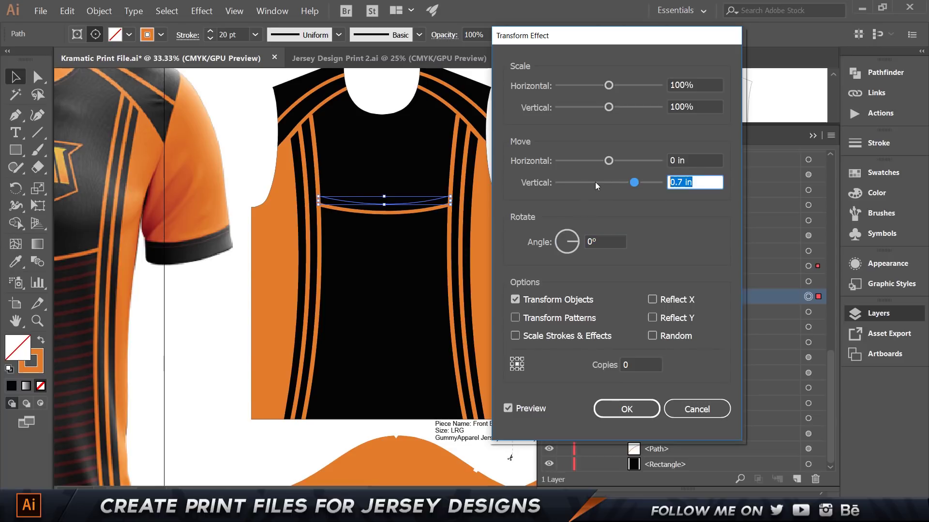
text(0.6)
key(Tab)
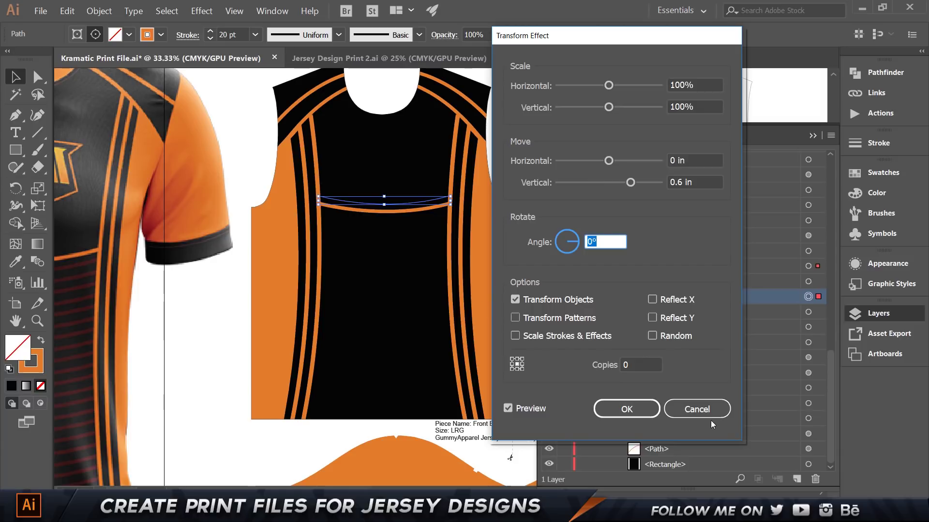
Step: Try 10 and 20 copies of the chest curve and settle on 30 to fill the lower front bodice
click(645, 362)
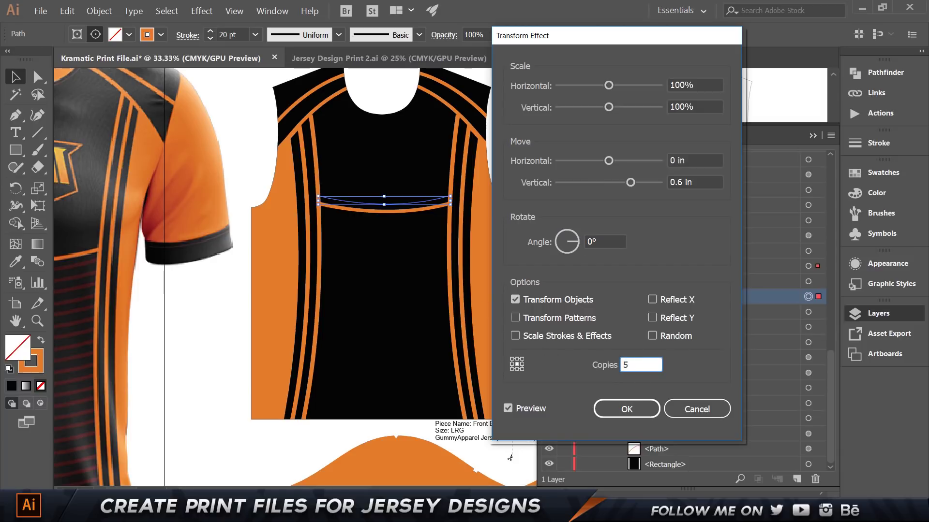
text(10)
key(Tab)
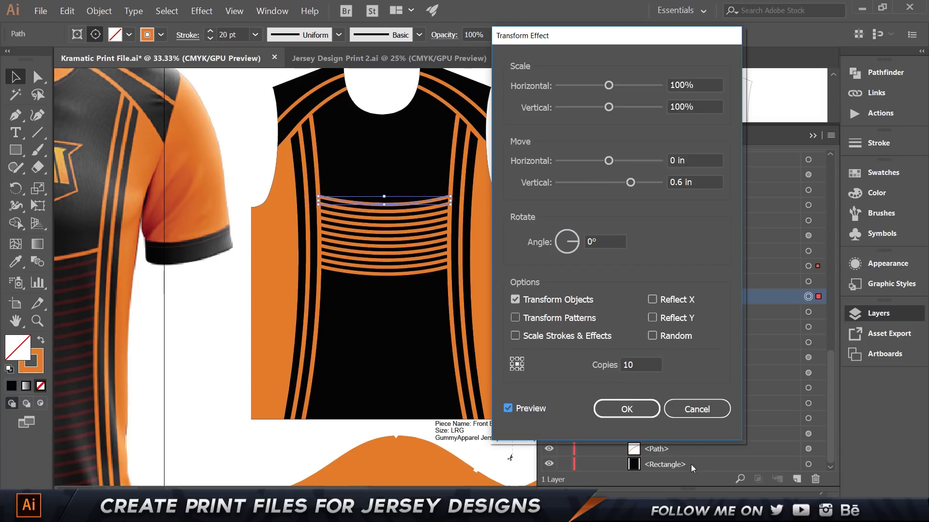
click(643, 361)
text(20)
key(Tab)
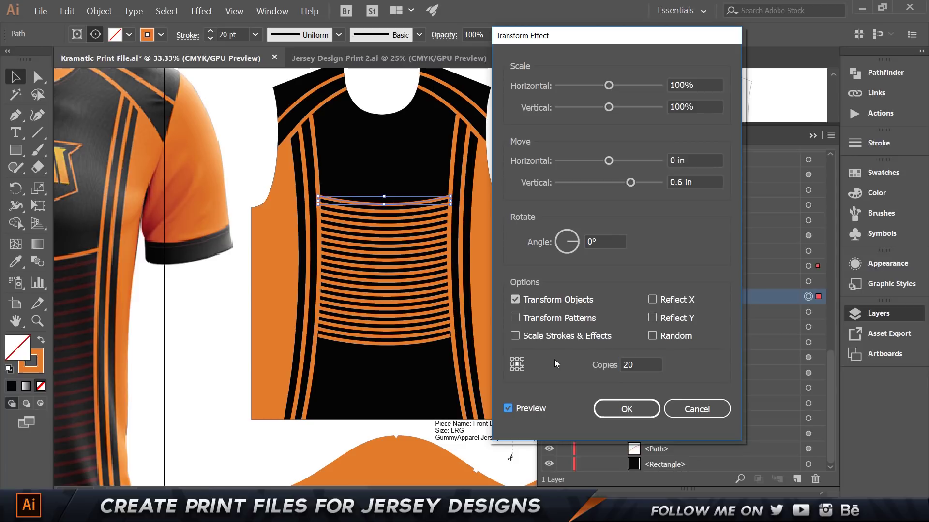
click(653, 366)
text(30)
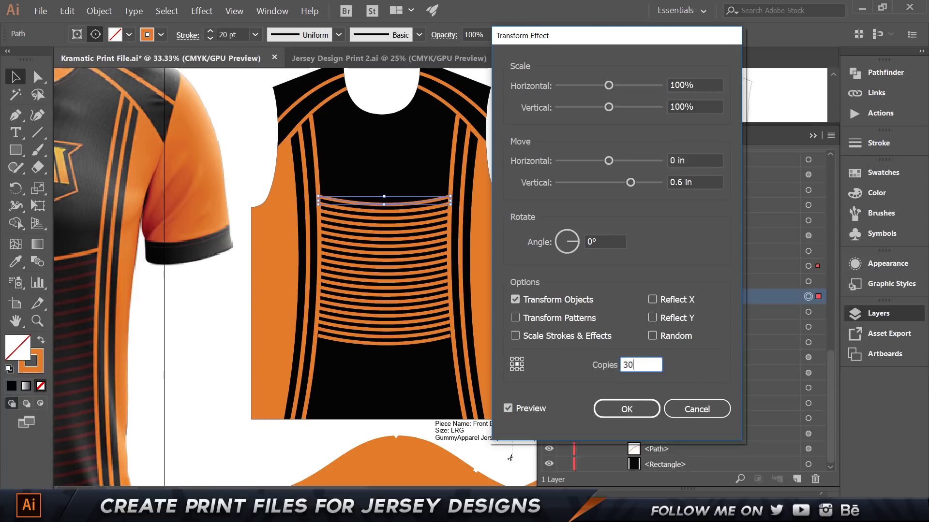
key(Tab)
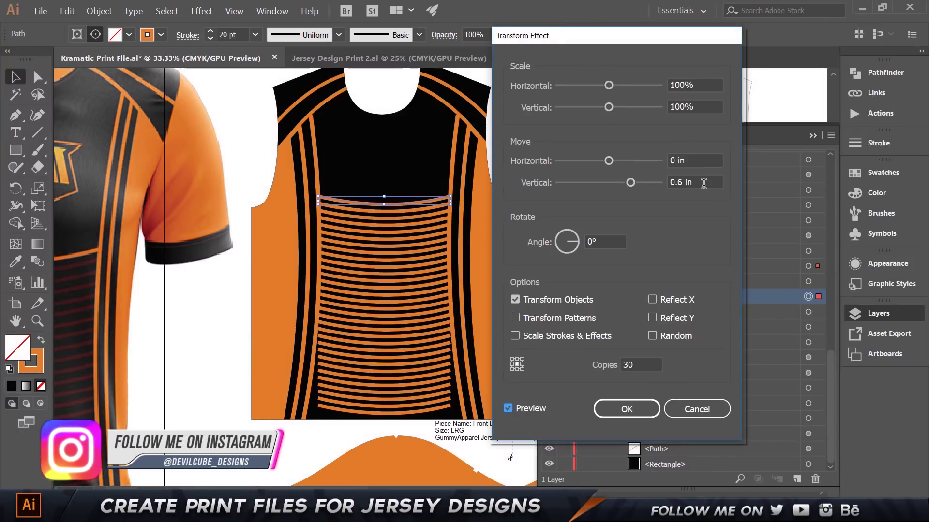
Step: Set the Transform effect's vertical move to 0.8 in and apply the effect to the chest curve
click(624, 179)
text(0.)
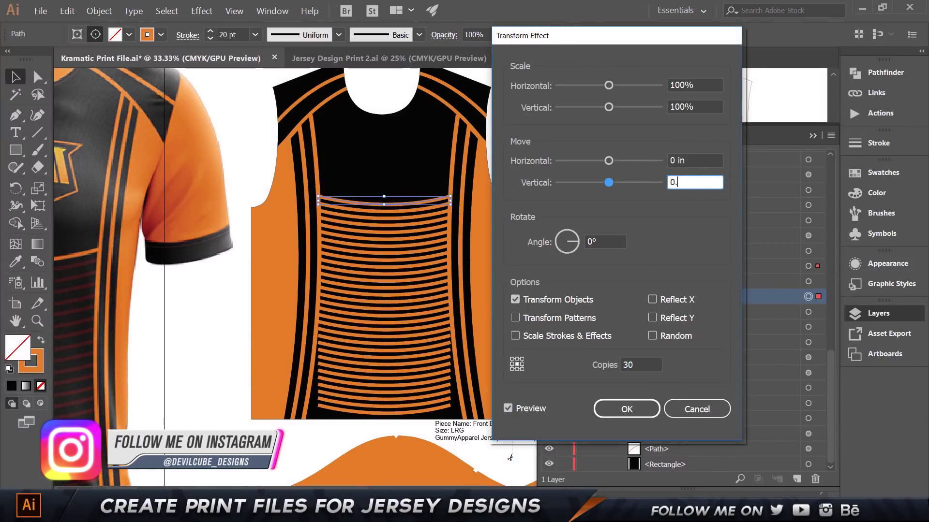
text(8)
key(Tab)
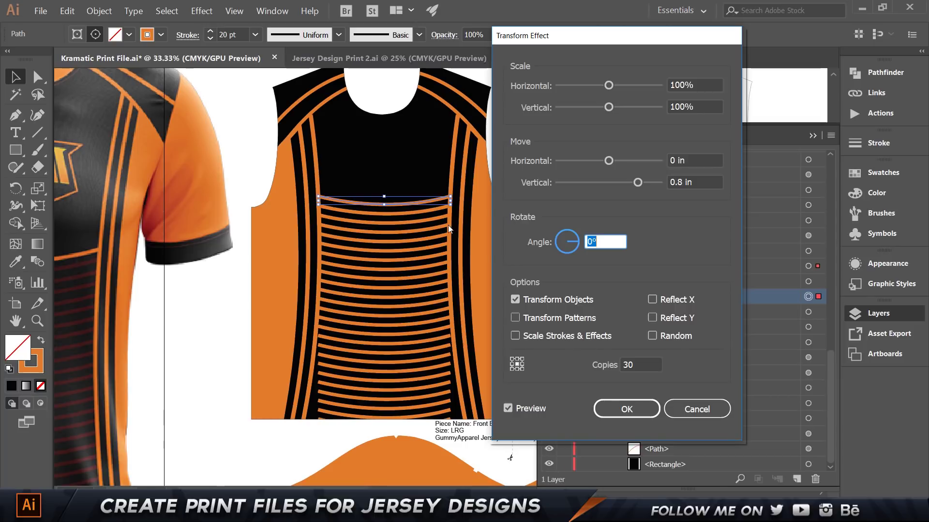
click(646, 414)
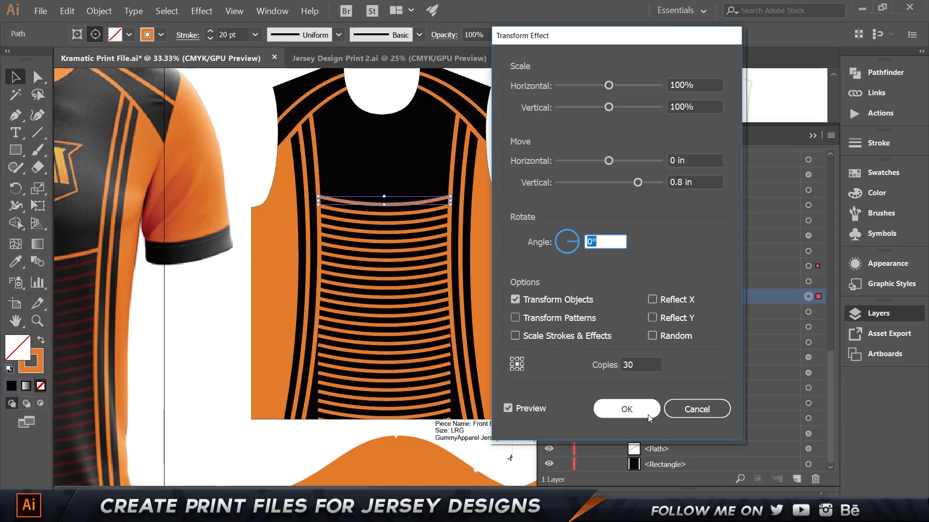
click(648, 414)
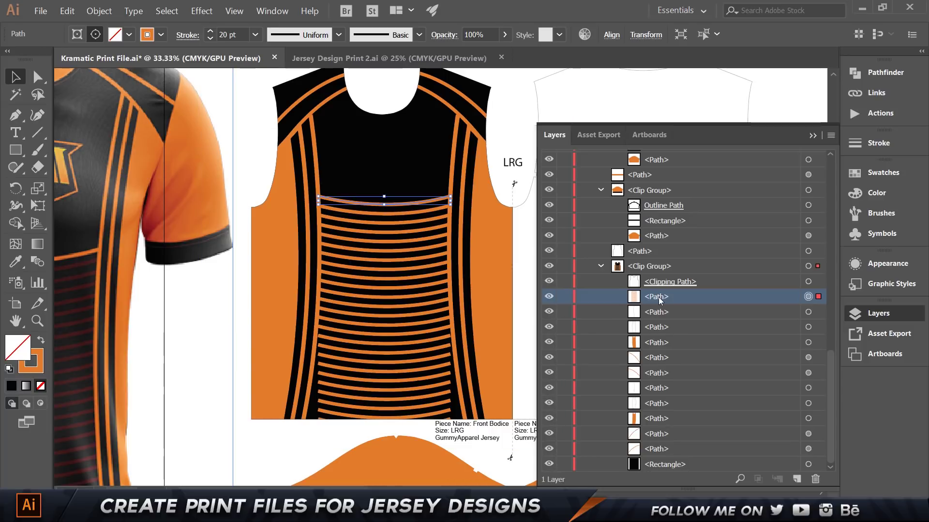
Step: Expand the appearance of the repeated chest curve and ungroup the resulting stripes
click(438, 208)
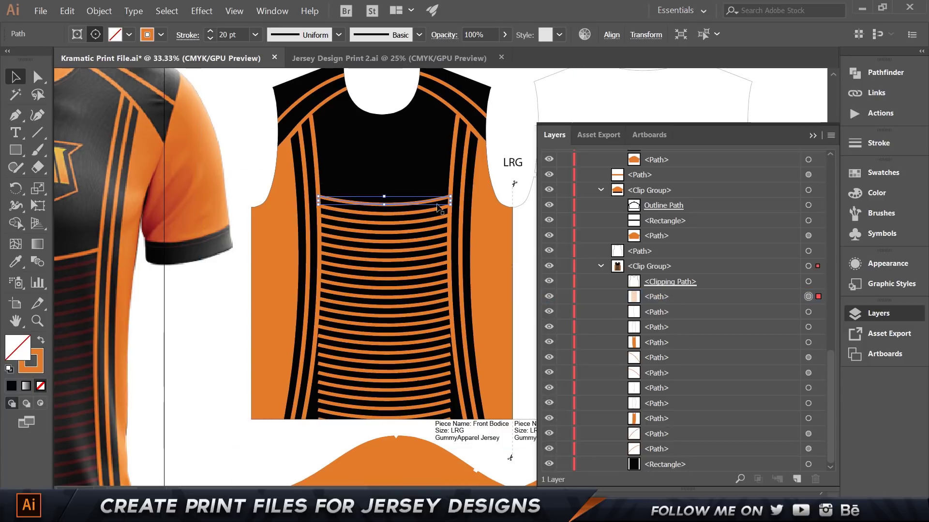
click(98, 10)
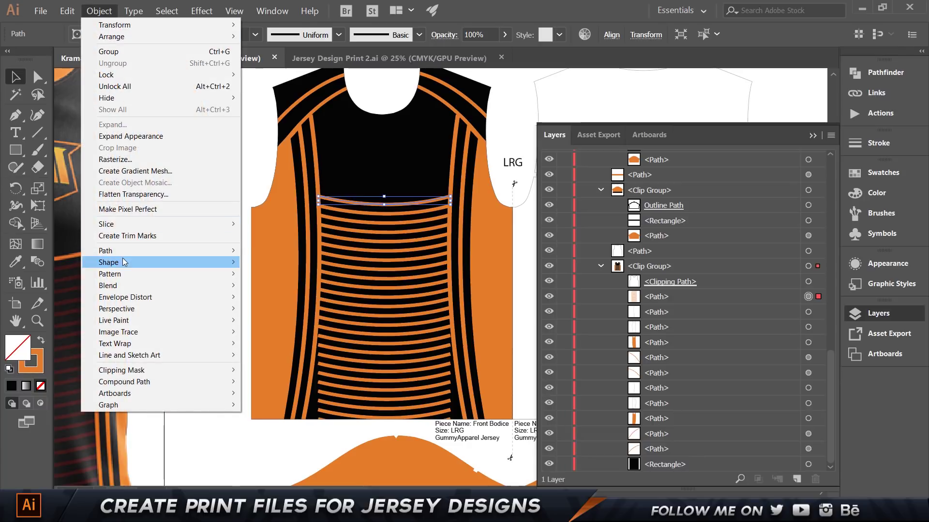
click(136, 136)
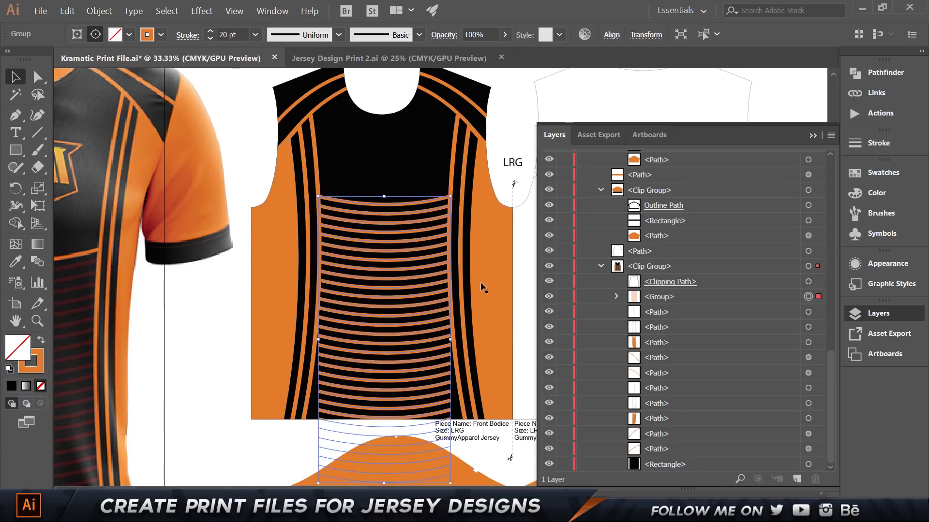
click(350, 214)
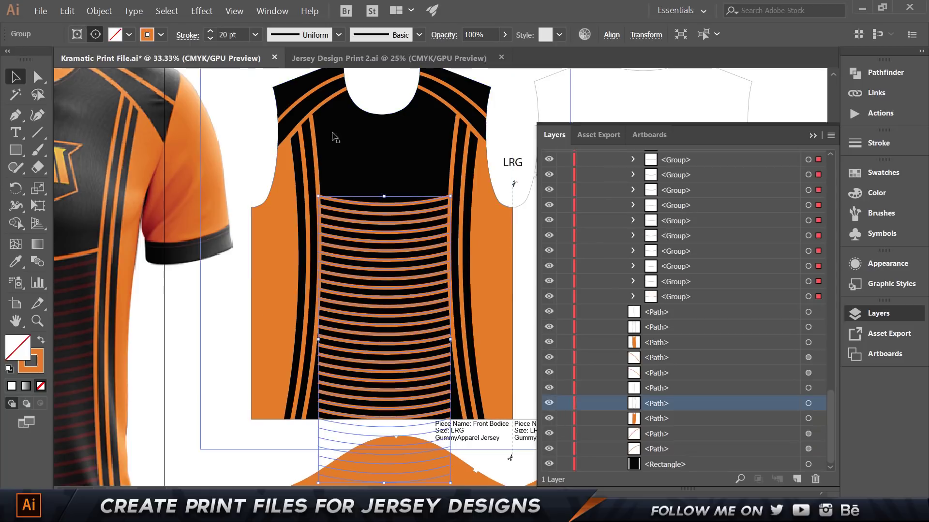
right_click(349, 214)
click(368, 285)
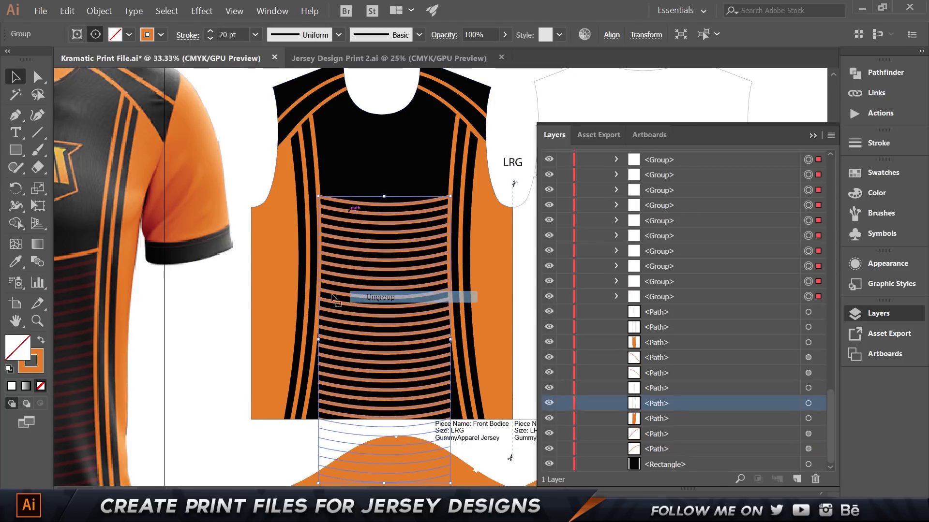
click(225, 302)
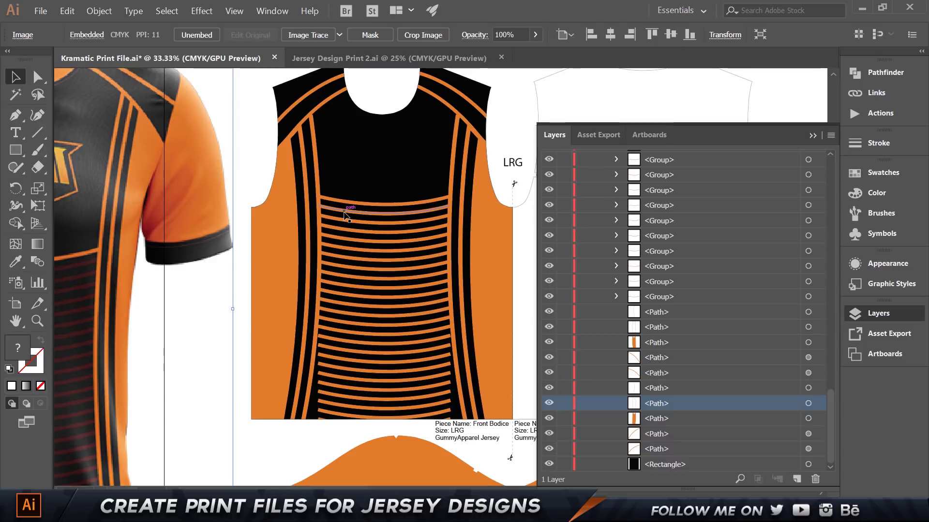
Step: Examine the front bodice's horizontal stripes against the jersey mockup and review the stripe groups in the layer structure
click(361, 244)
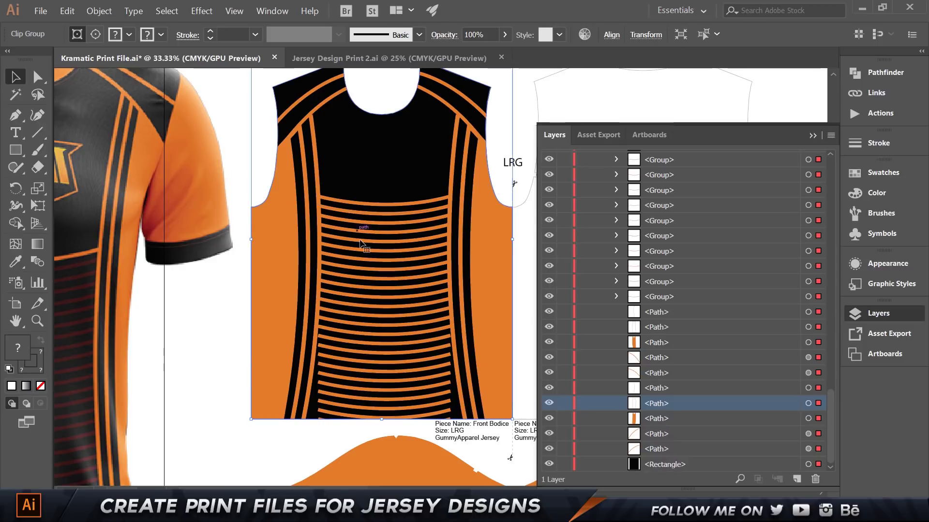
double_click(371, 344)
key(ctrl+plus)
click(501, 274)
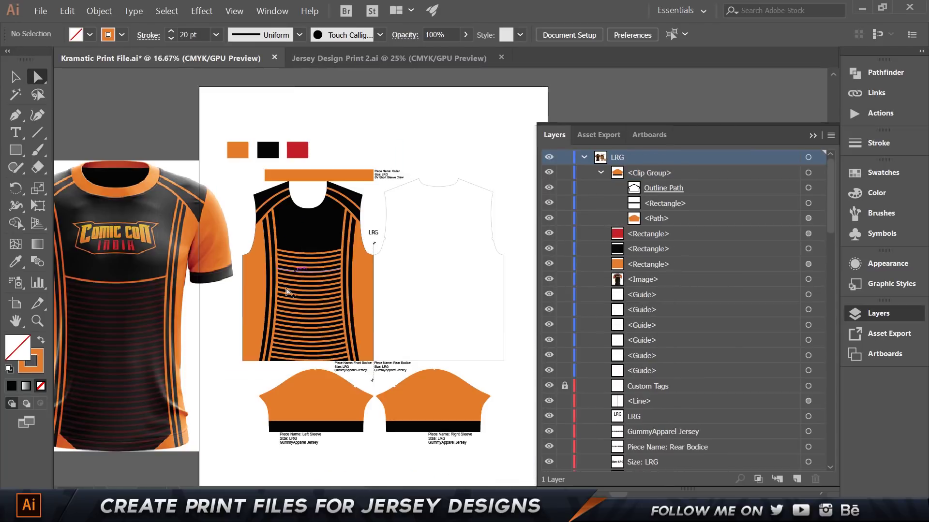
scroll(288, 293, up, 1)
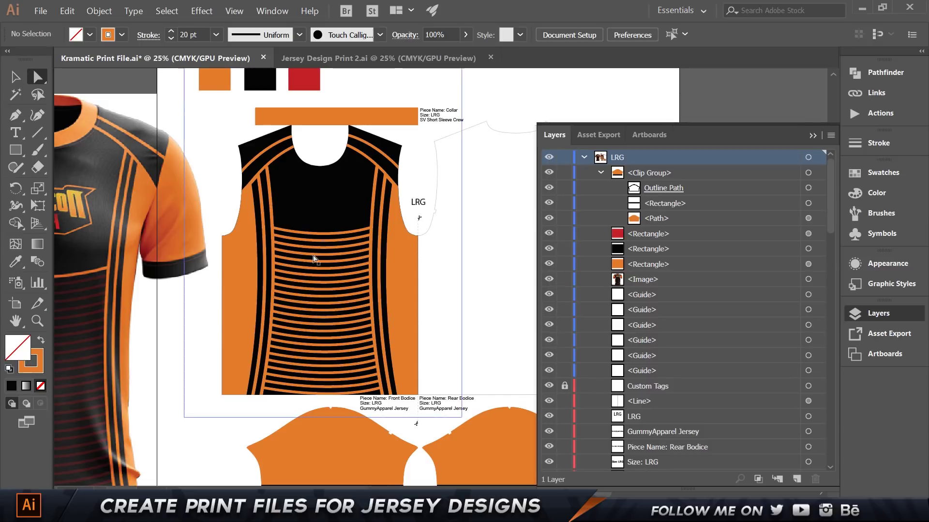
scroll(322, 251, left, 5)
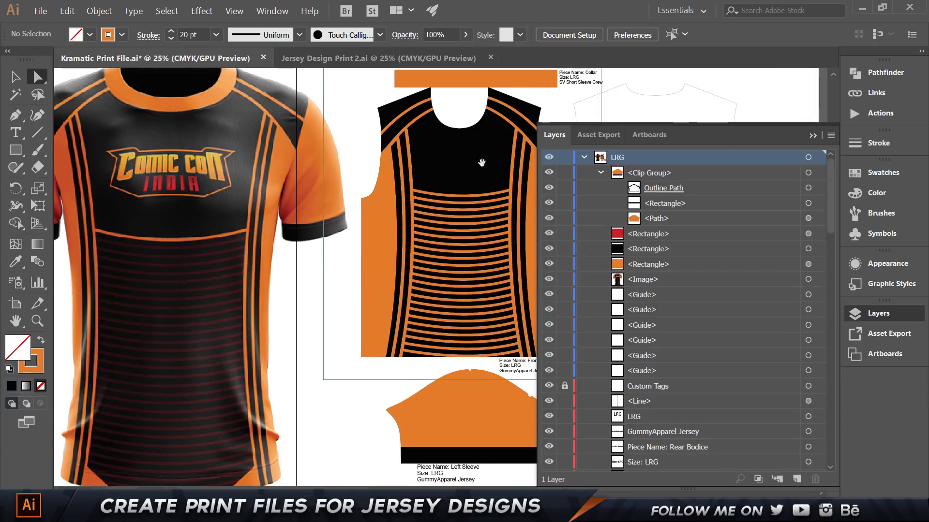
scroll(302, 200, right, 5)
scroll(302, 200, down, 1)
scroll(302, 201, left, 1)
scroll(658, 347, down, 15)
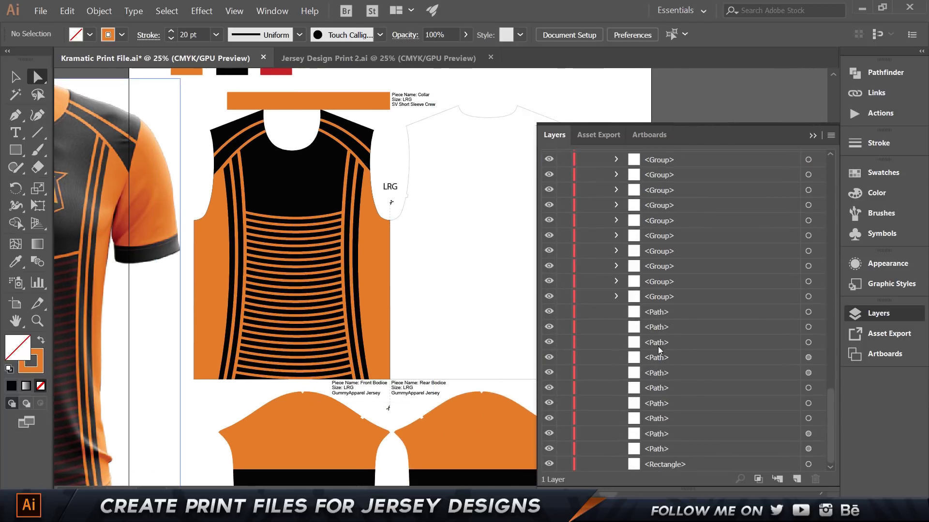
Step: Select all the repeated horizontal stripe groups on the front bodice and recolor their strokes with the red sample, leaving no fill
scroll(654, 288, up, 10)
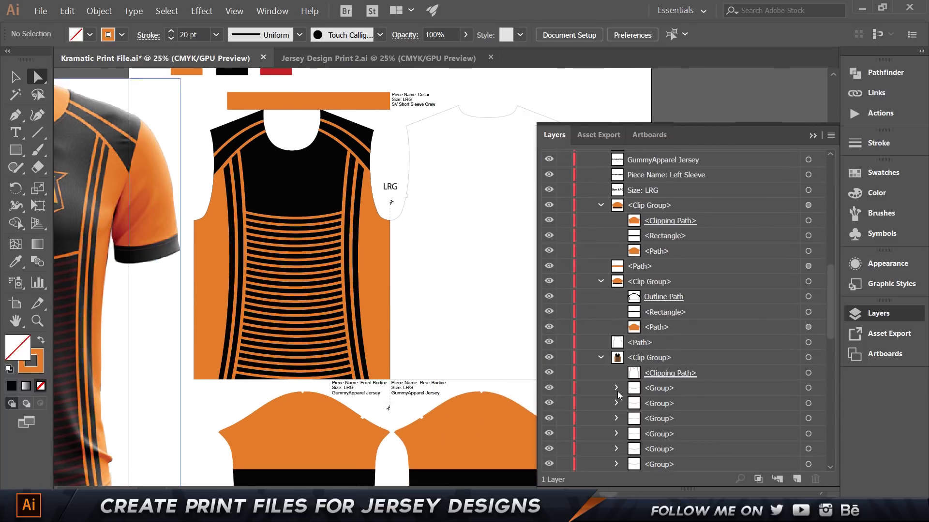
click(655, 388)
scroll(687, 407, down, 5)
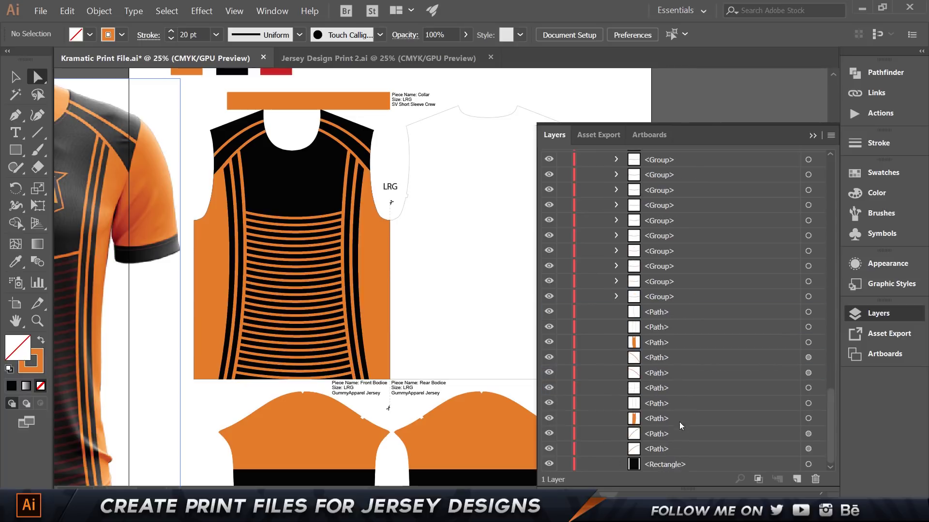
click(807, 358)
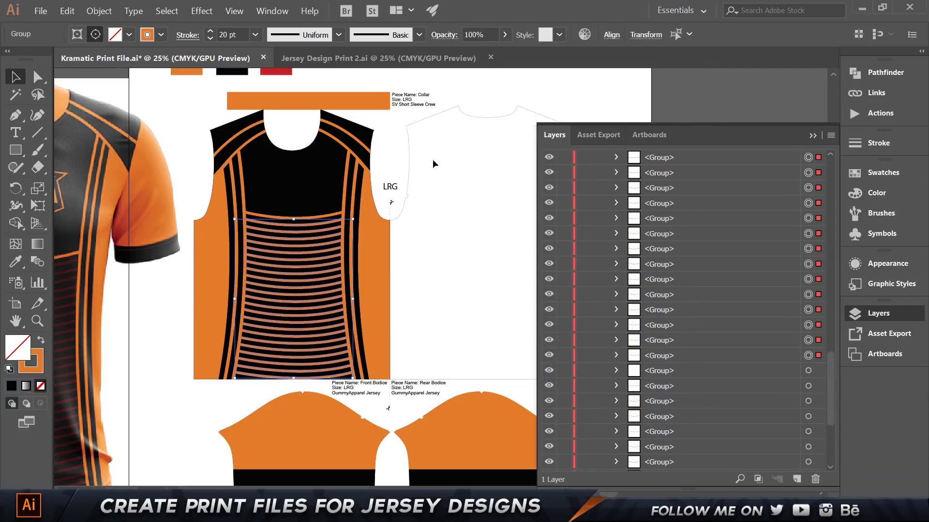
drag(385, 89, 381, 128)
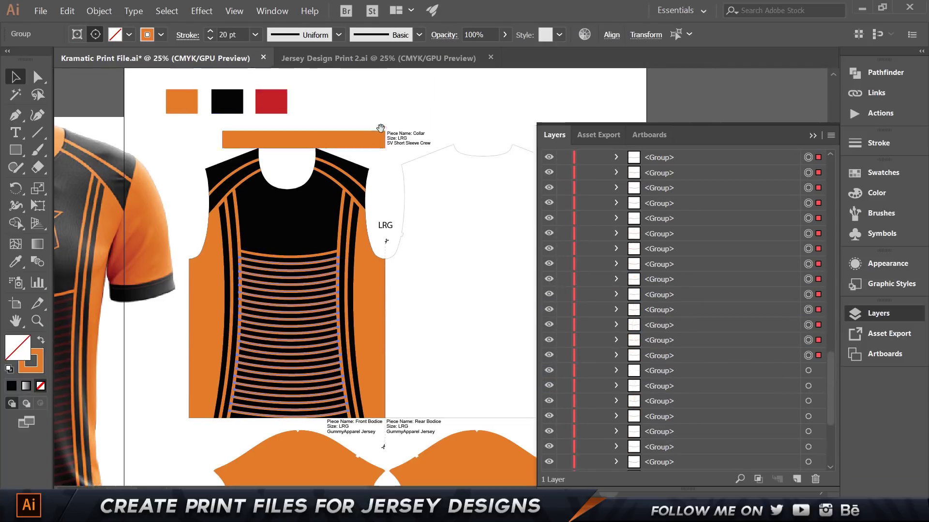
key(F6)
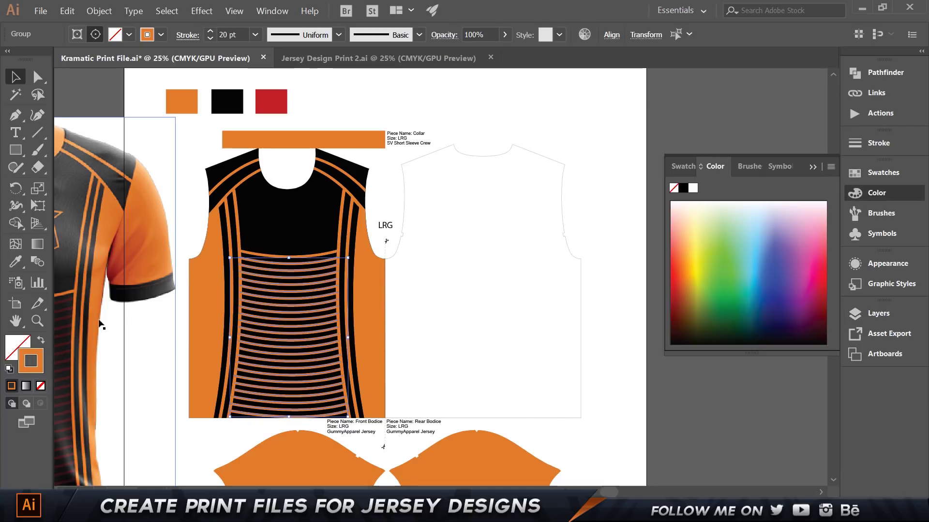
key(i)
click(275, 101)
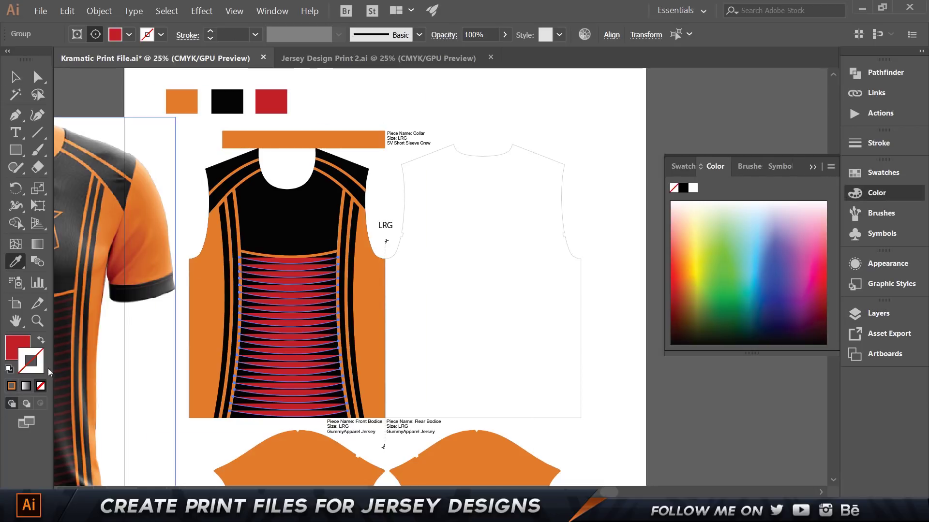
click(42, 341)
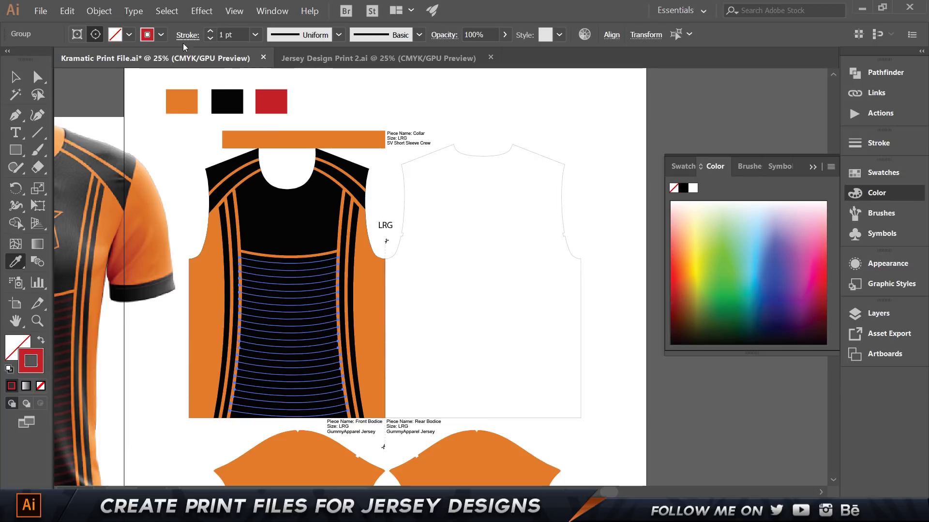
Step: Set the stroke weight of the red horizontal stripes to 20 pt
triple_click(239, 34)
text(20)
key(Tab)
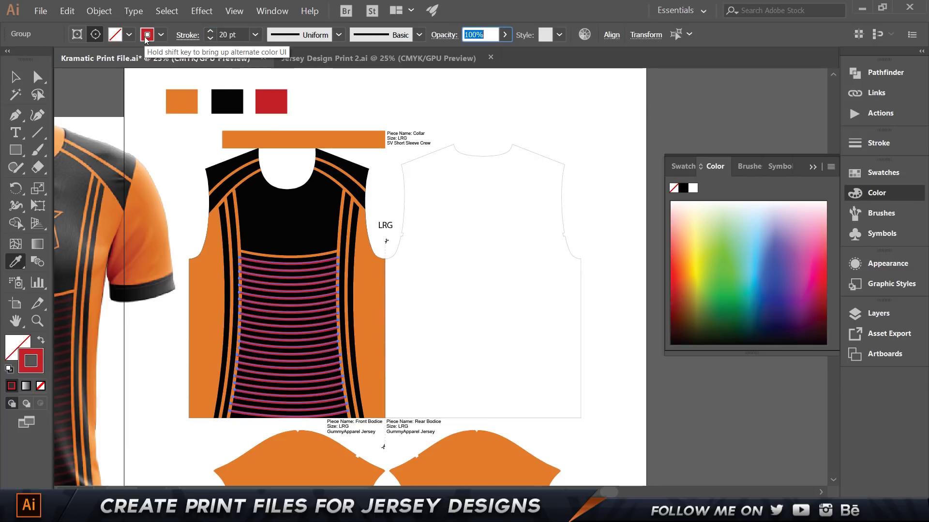
Step: Try an opacity of 20% on the red horizontal stripe groups
click(883, 263)
click(881, 314)
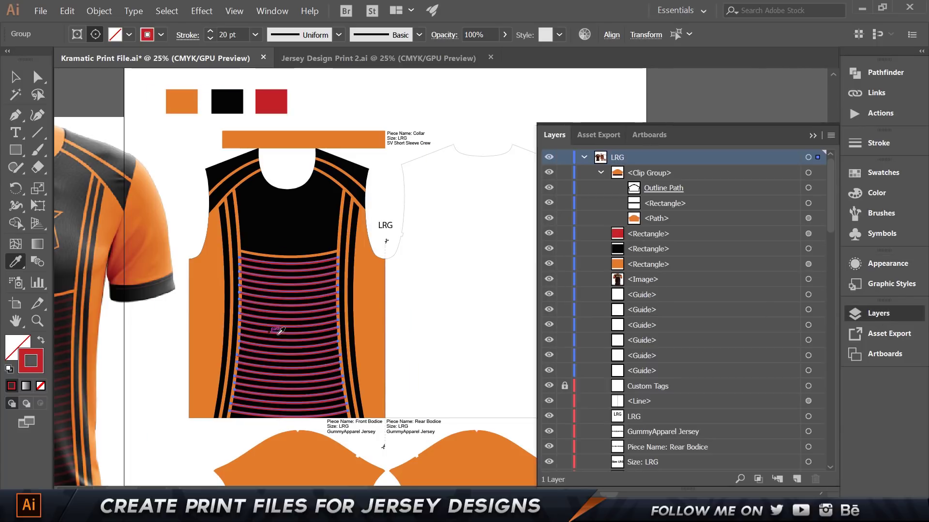
click(883, 263)
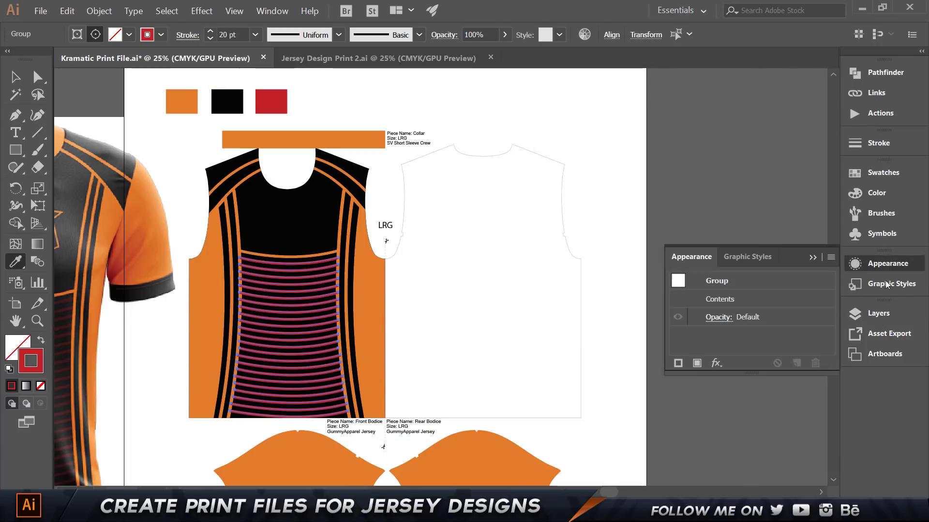
click(725, 322)
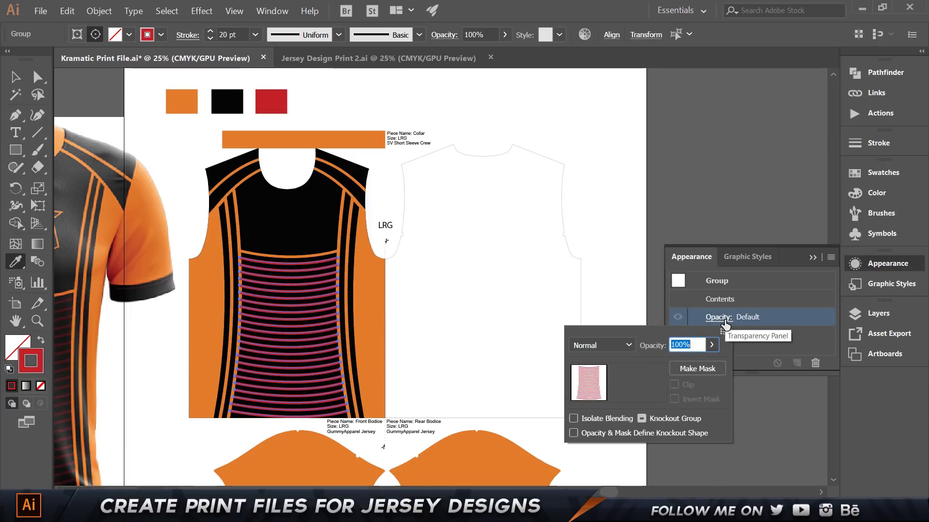
text(20)
key(Return)
key(ctrl+1)
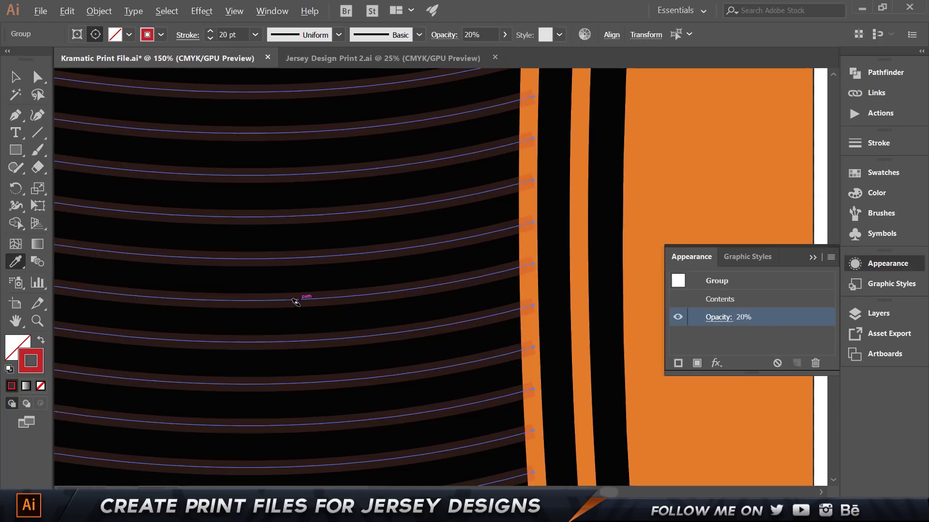
Step: Set the red horizontal stripes' opacity to 35%, deselect them and bring the jersey mockup back into view for comparison
key(ctrl+minus)
click(721, 317)
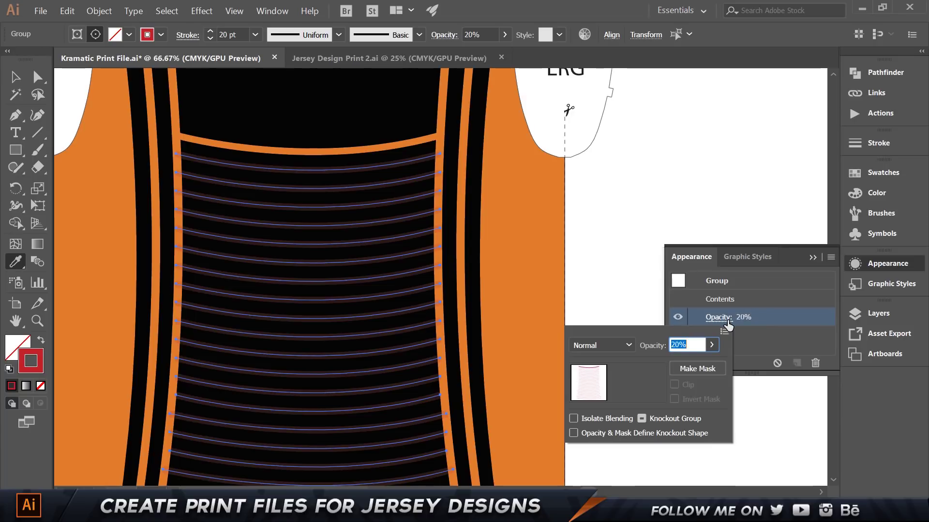
text(3)
key(Return)
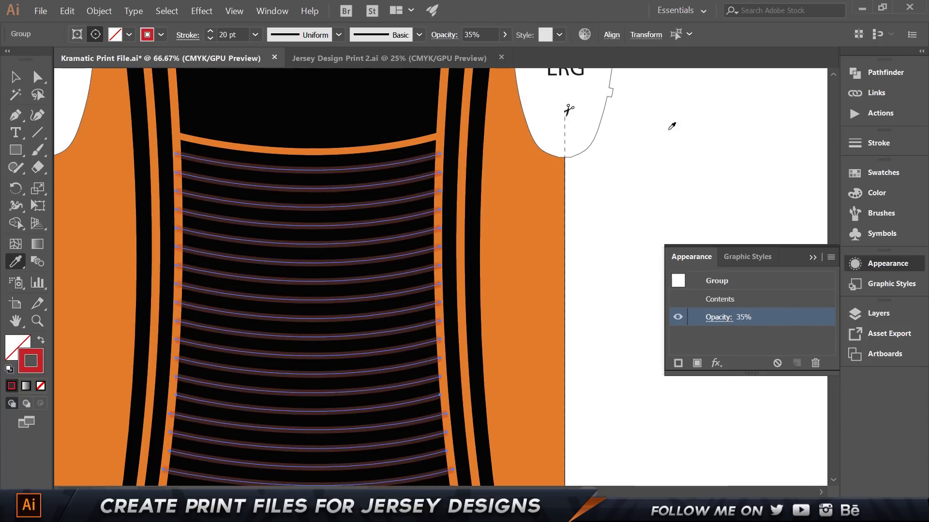
key(v)
click(664, 101)
key(ctrl+minus)
key(ctrl+minus)
key(ctrl+minus)
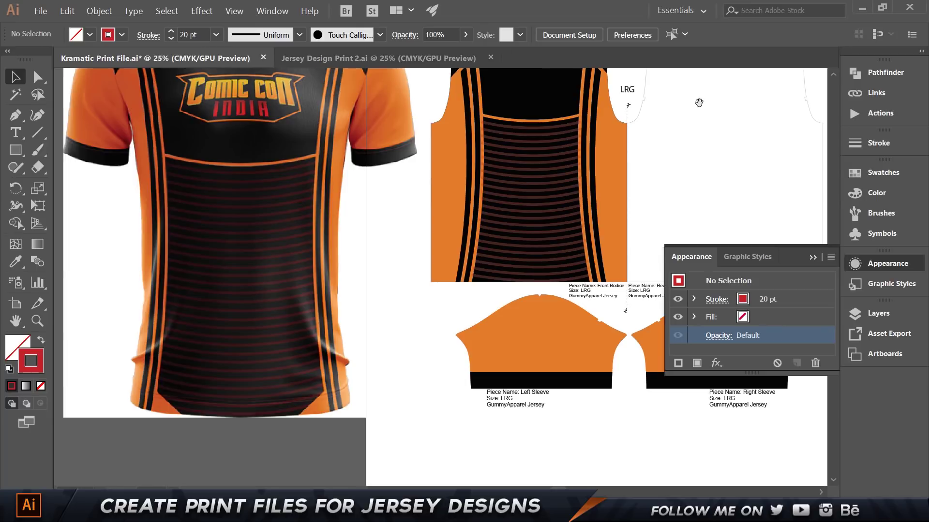